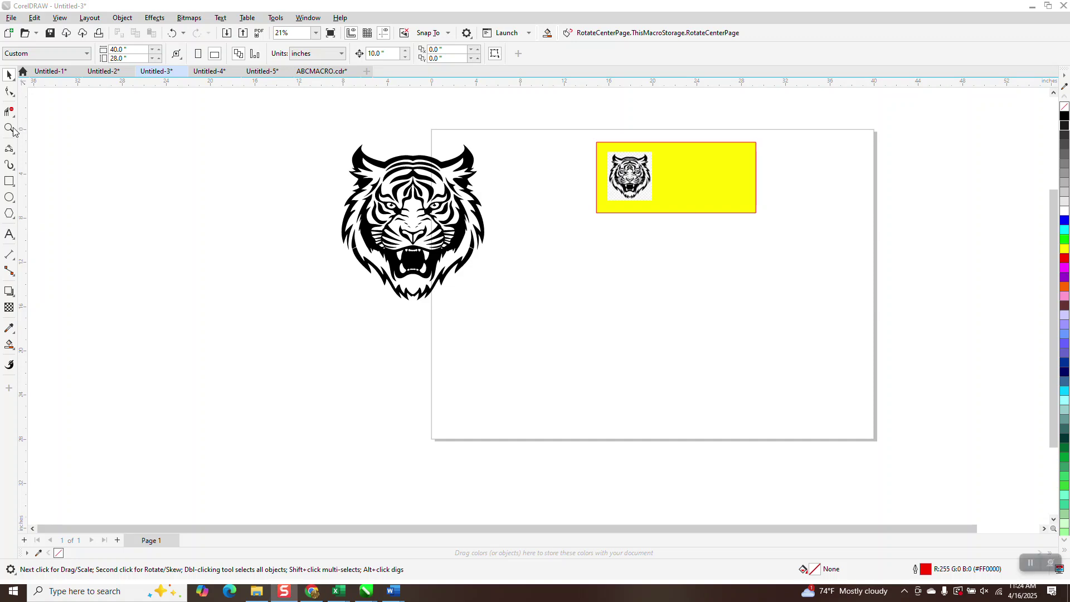
Zoom in and out to inspect the small tiger bitmap, the large tiger and the yellow panel
click(9, 128)
drag(609, 146, 671, 205)
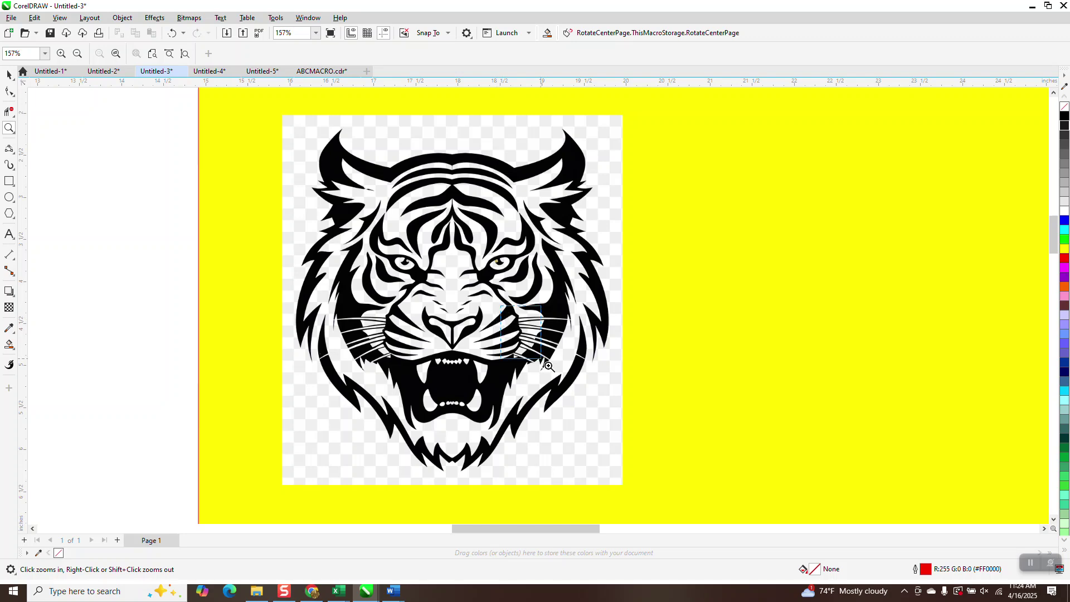
drag(502, 329, 634, 420)
right_click(379, 196)
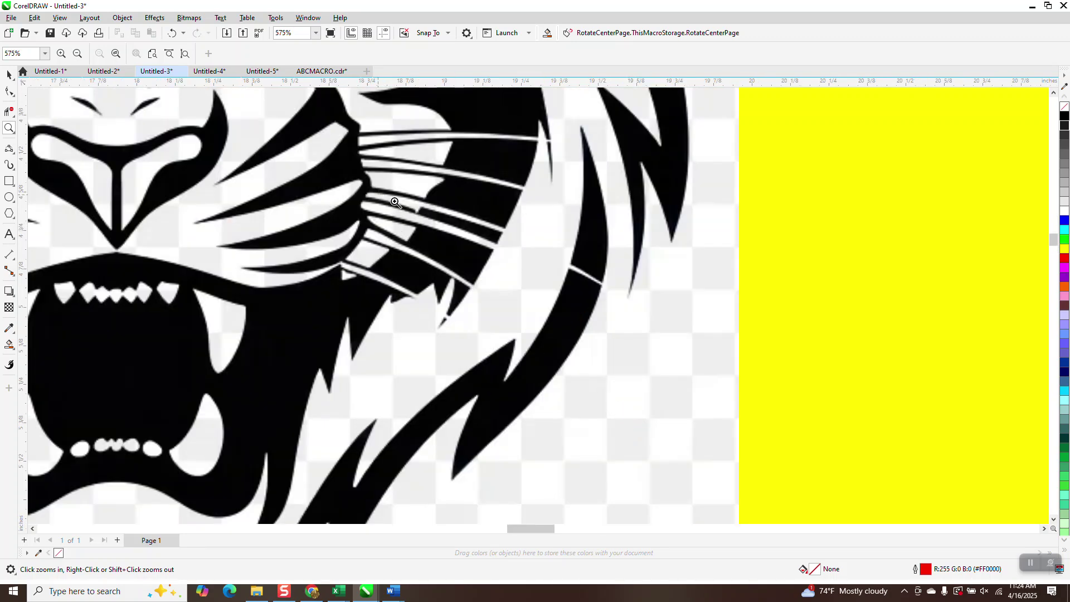
right_click(423, 212)
right_click(466, 228)
right_click(466, 228)
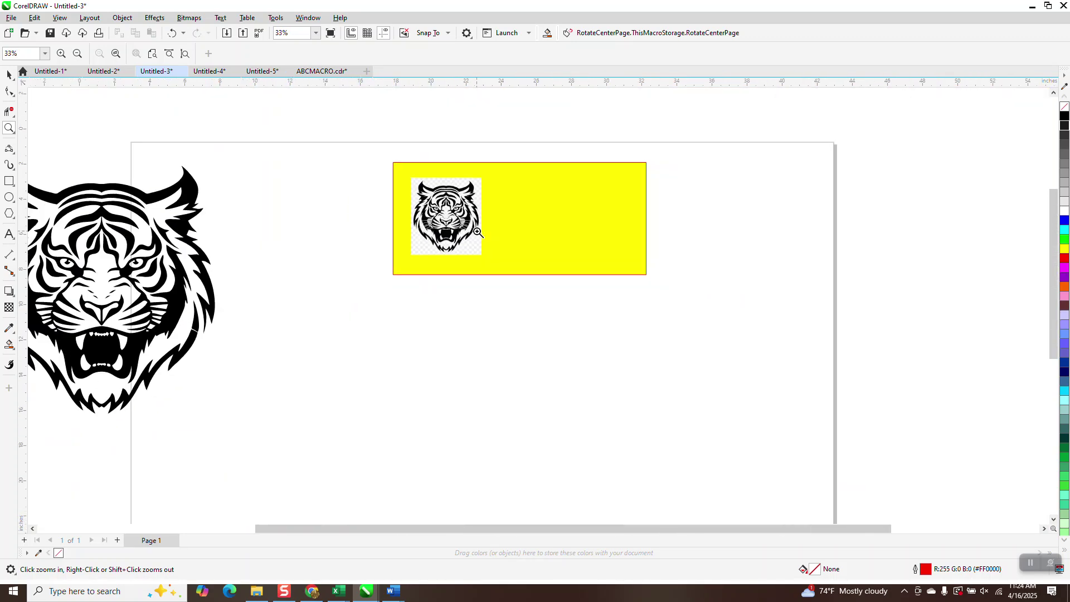
drag(96, 258, 316, 396)
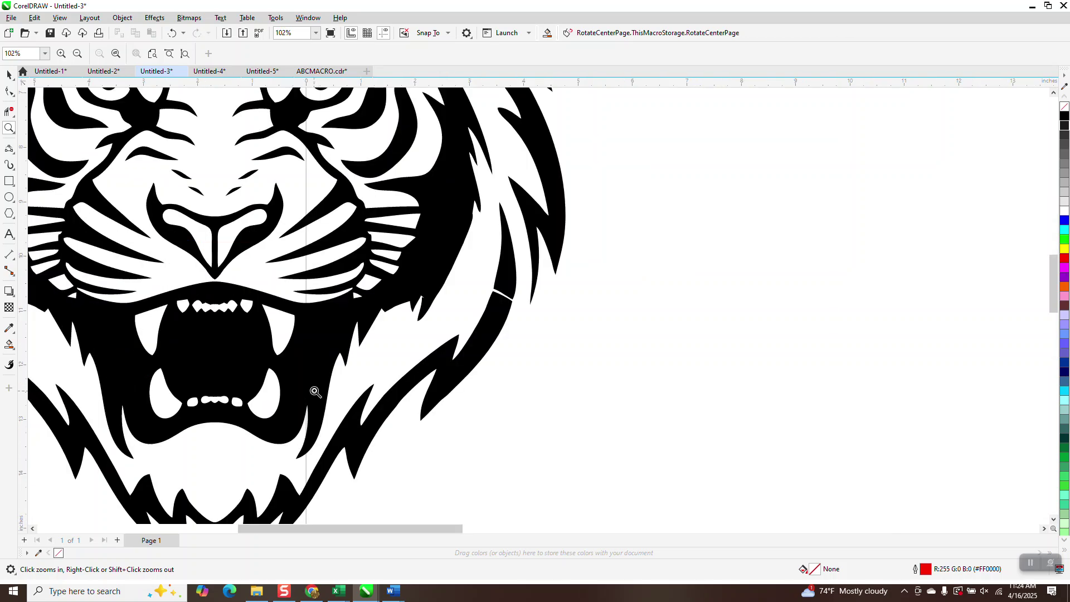
scroll(356, 302, down, 1)
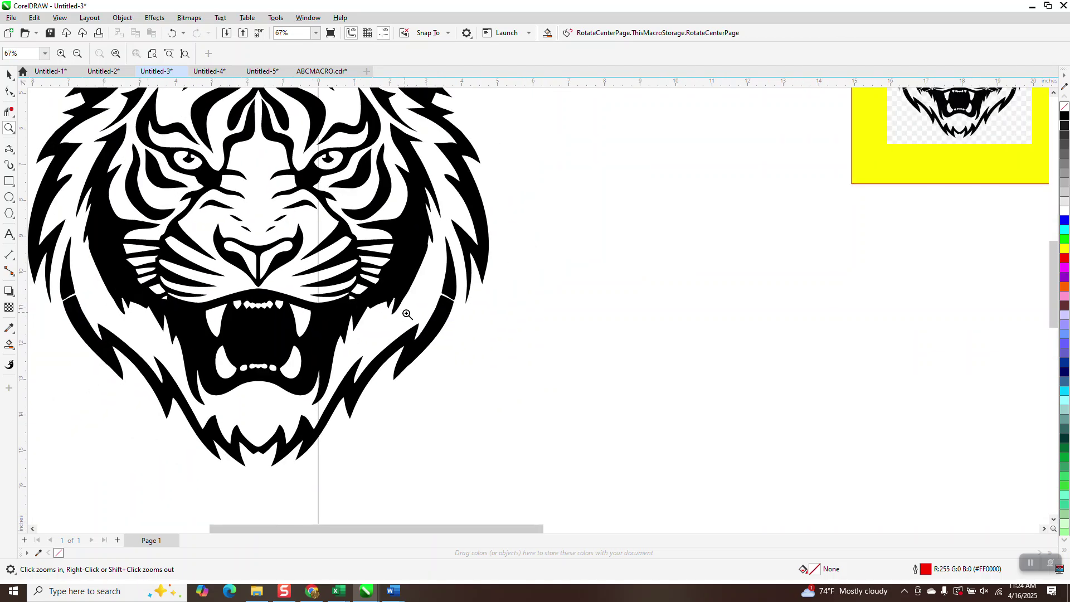
right_click(446, 299)
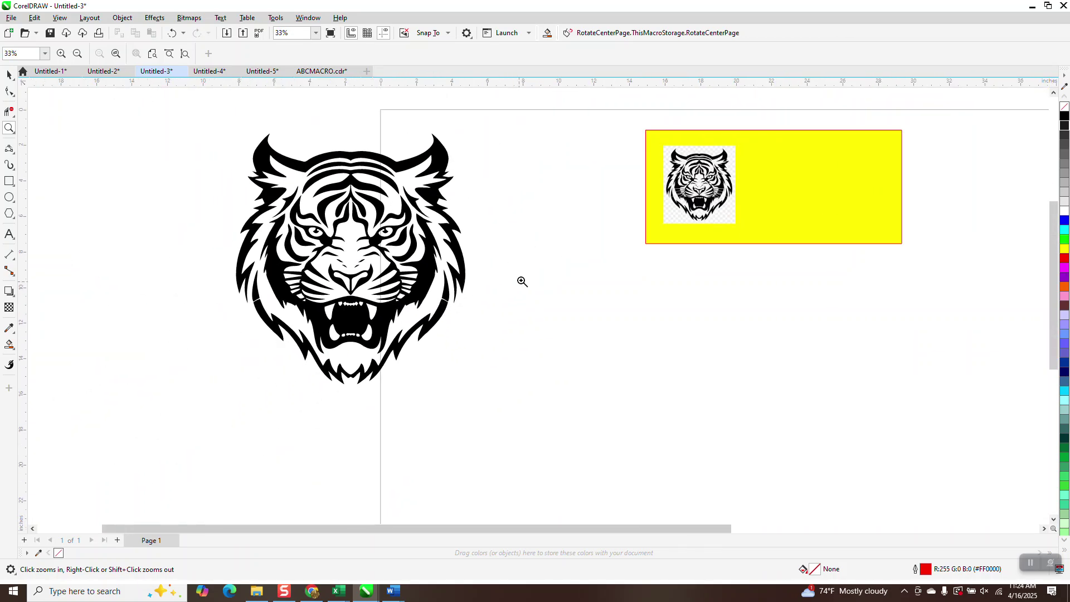
Set the nudge distance to 5 in, select the small tiger bitmap, and keep ABCMACRO.cdr open
click(9, 75)
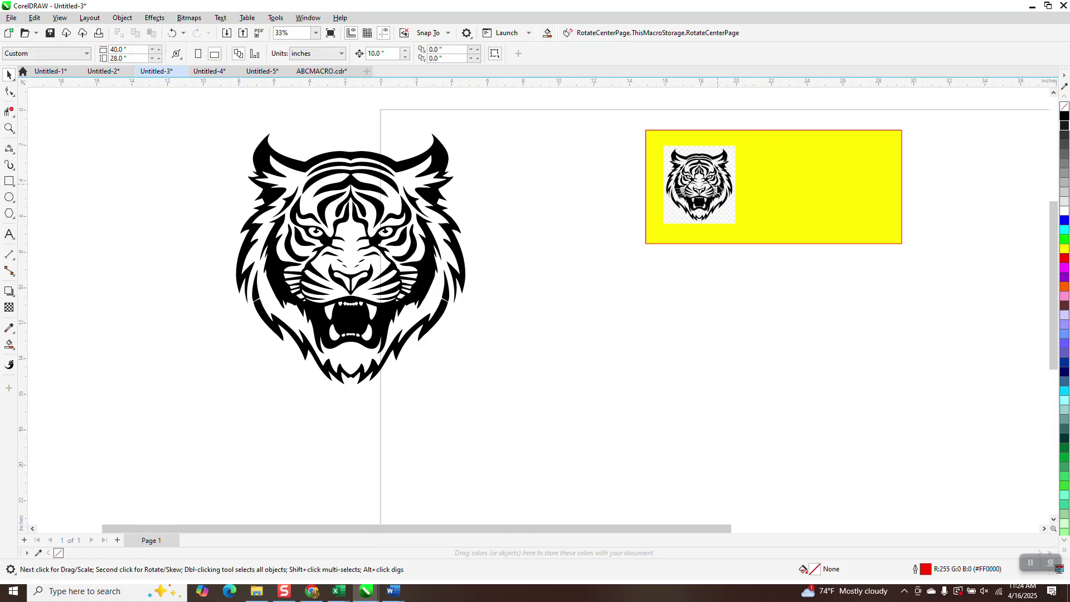
click(715, 191)
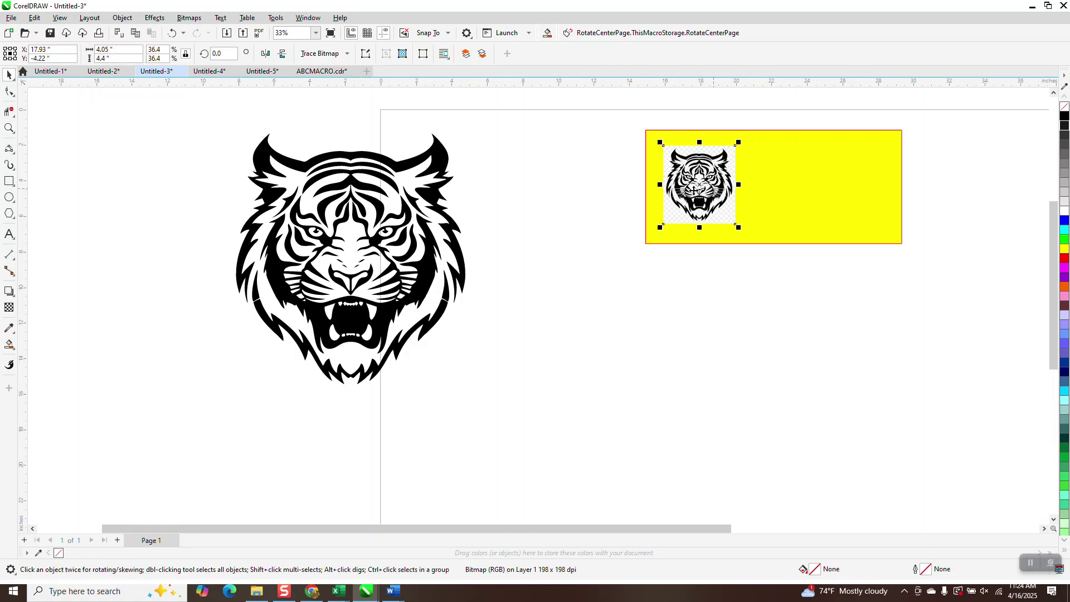
click(215, 101)
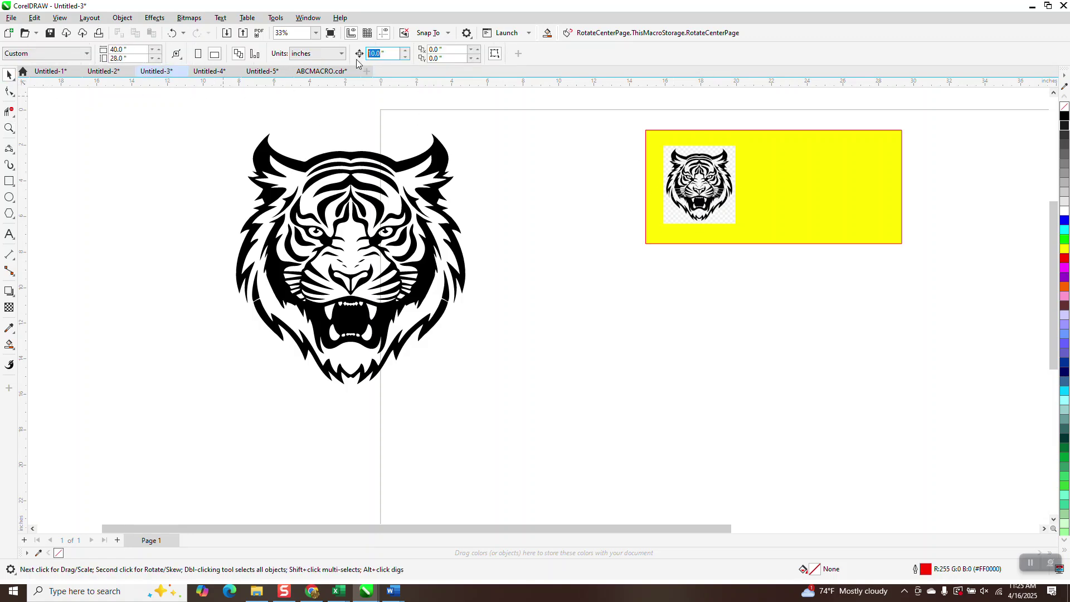
text(5)
click(710, 199)
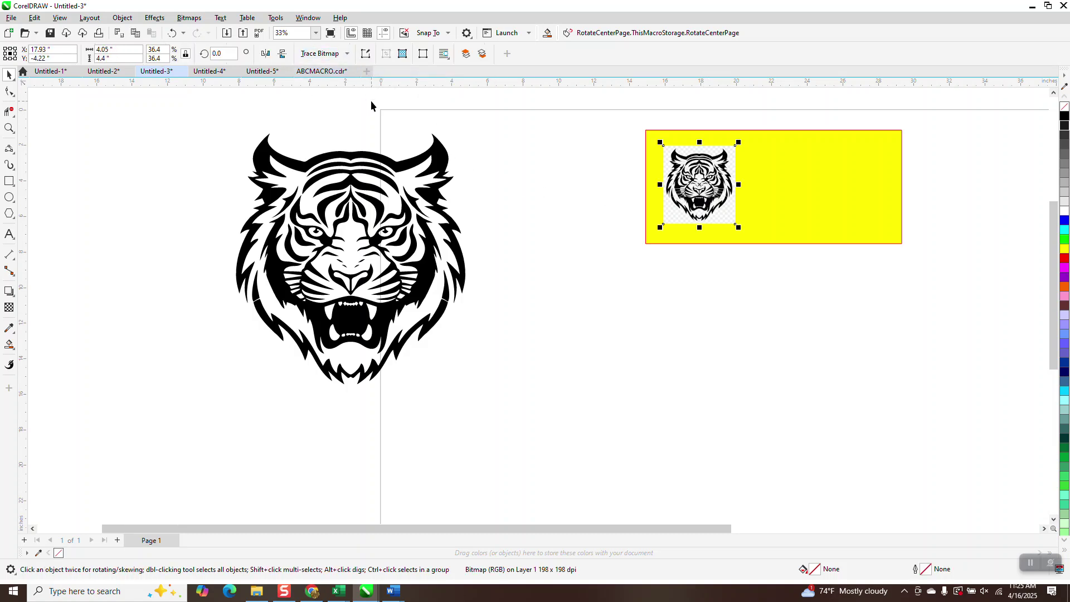
click(355, 72)
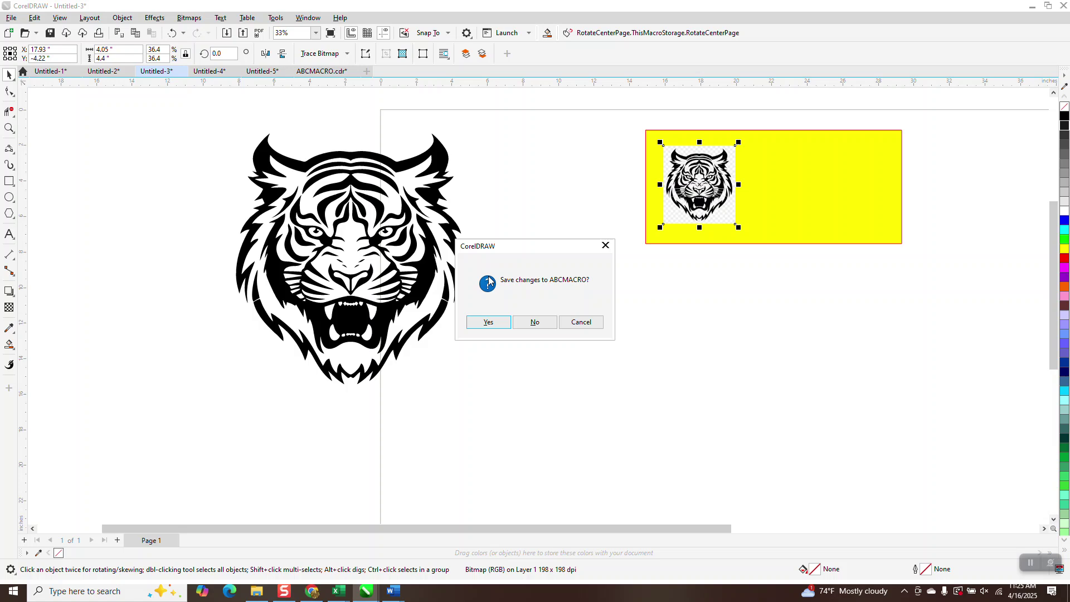
click(581, 322)
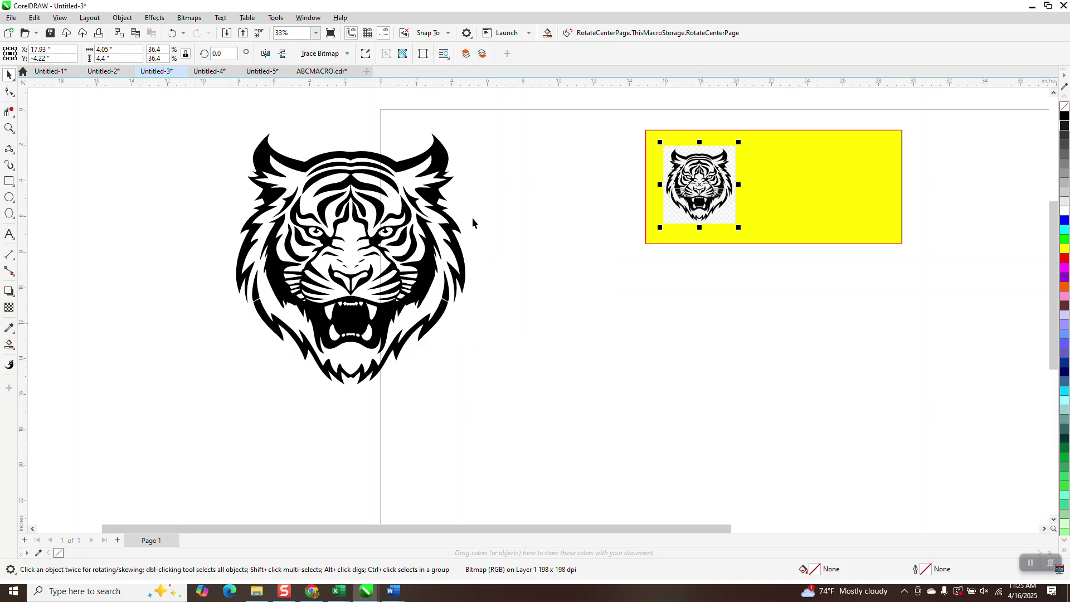
Outline-trace the small tiger bitmap as Clipart, removing colour from the entire image, and nudge the result aside
click(348, 54)
mouse_move(357, 94)
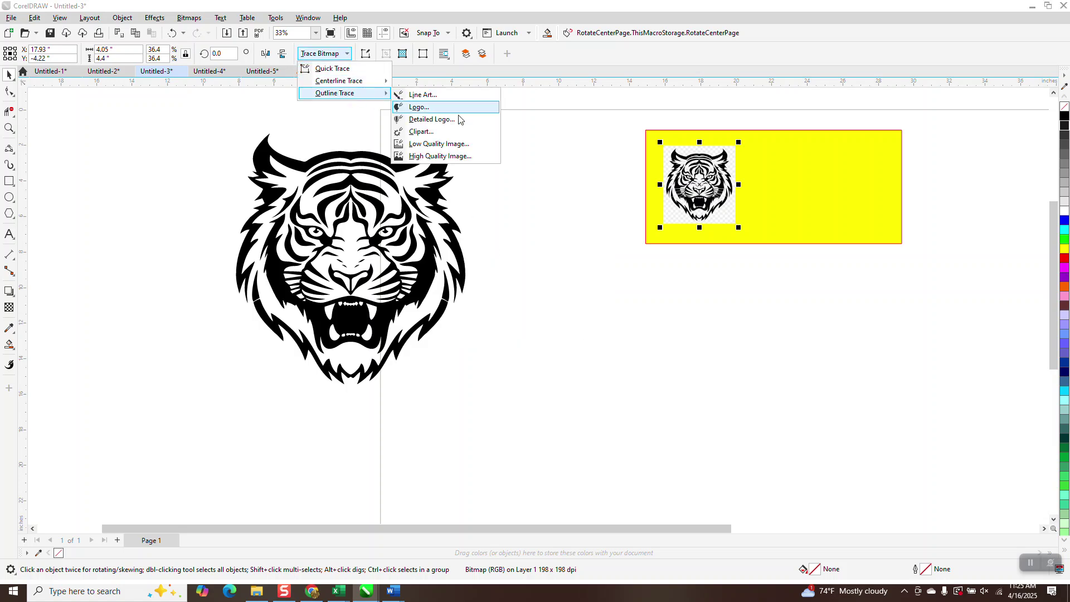
click(435, 135)
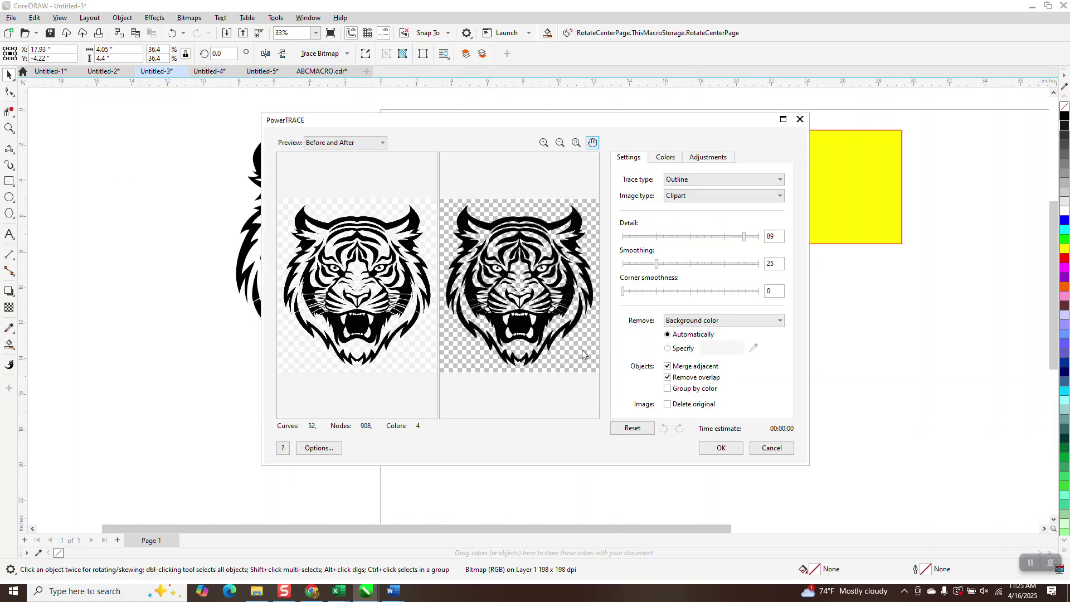
click(777, 321)
click(704, 349)
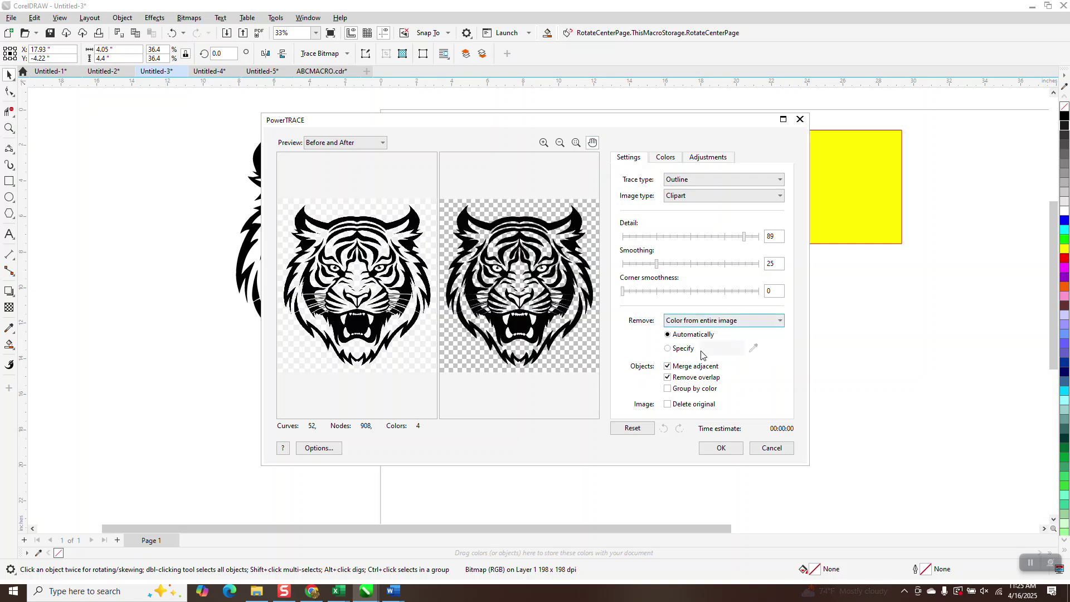
click(722, 448)
key(Right)
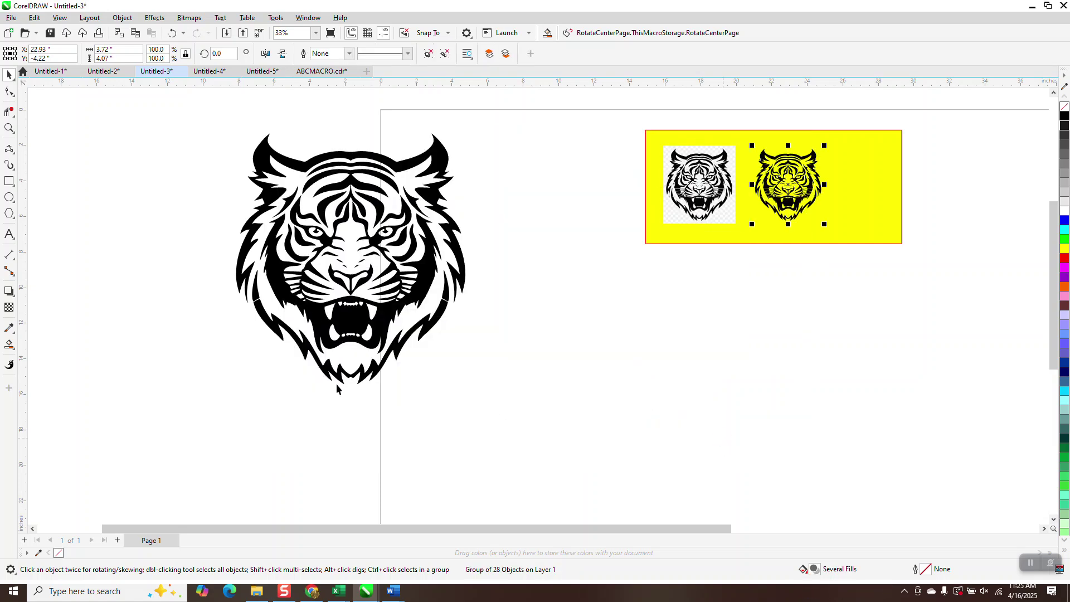
Centre the traced tiger on the page and enlarge it to about 10.4 × 11.4 in
key(p)
scroll(535, 263, down, 1)
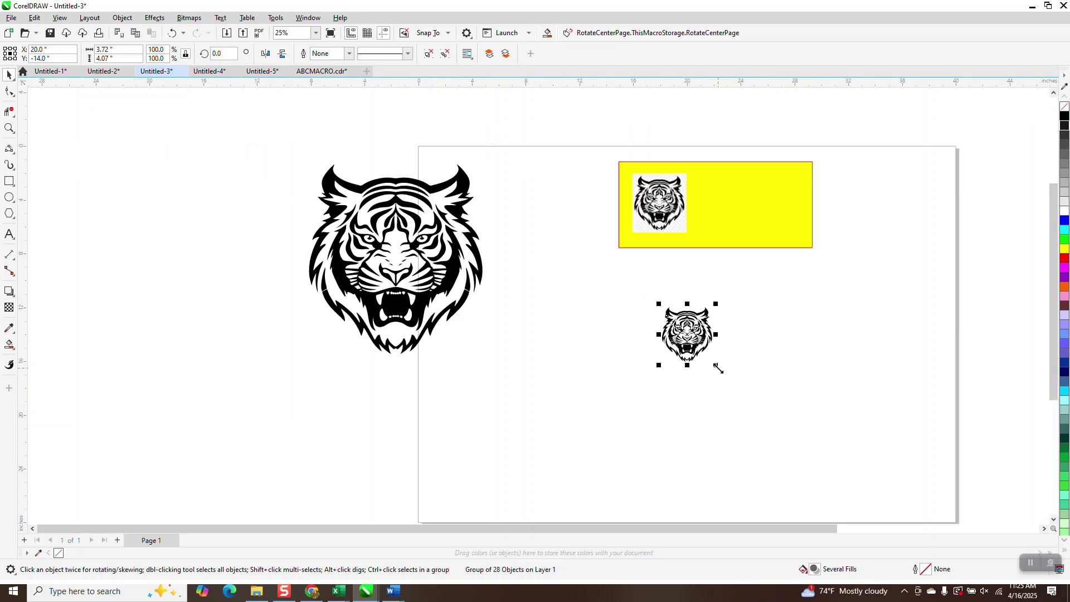
mouse_move(718, 369)
mouse_down()
mouse_move(741, 383)
mouse_move(779, 454)
mouse_move(763, 416)
mouse_up()
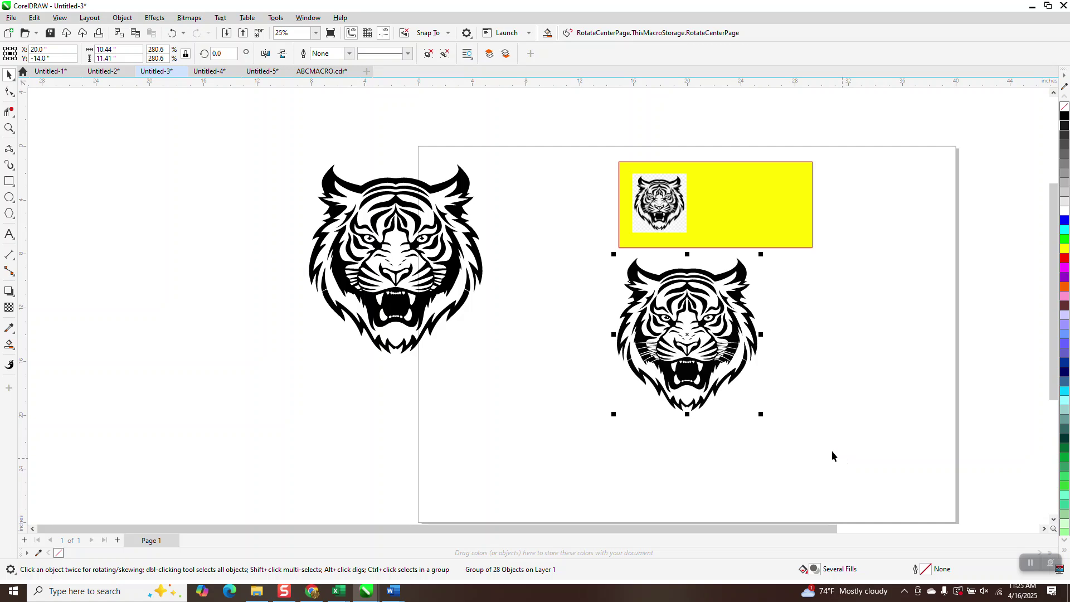
Move the yellow panel with the small tiger off the page to the left
mouse_move(586, 158)
mouse_down()
mouse_move(757, 251)
mouse_move(820, 254)
mouse_up()
drag(717, 205, 205, 141)
key(z)
drag(657, 256, 856, 497)
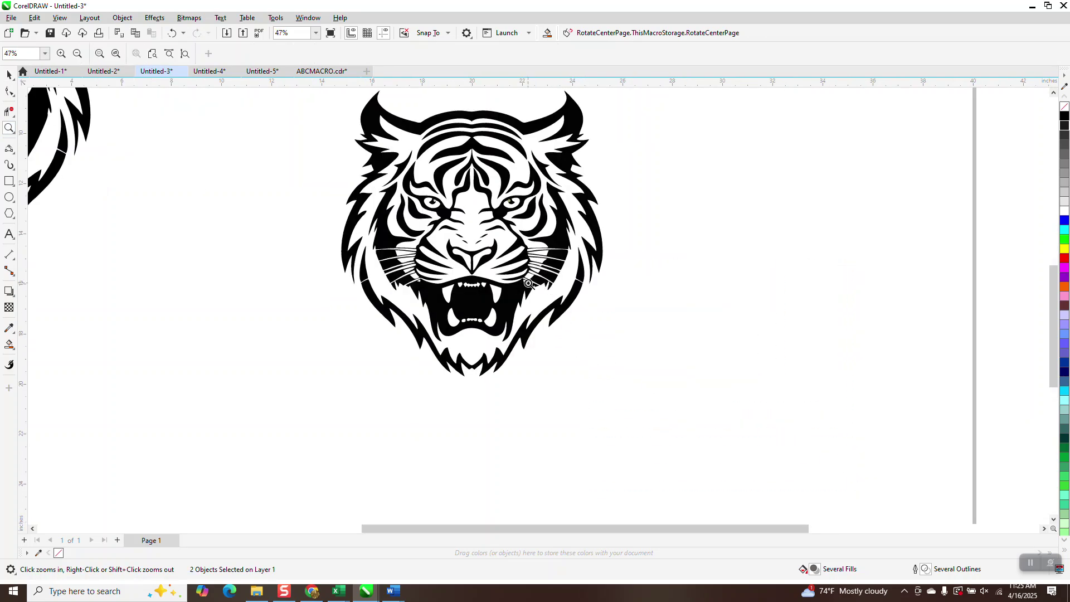
scroll(478, 245, down, 1)
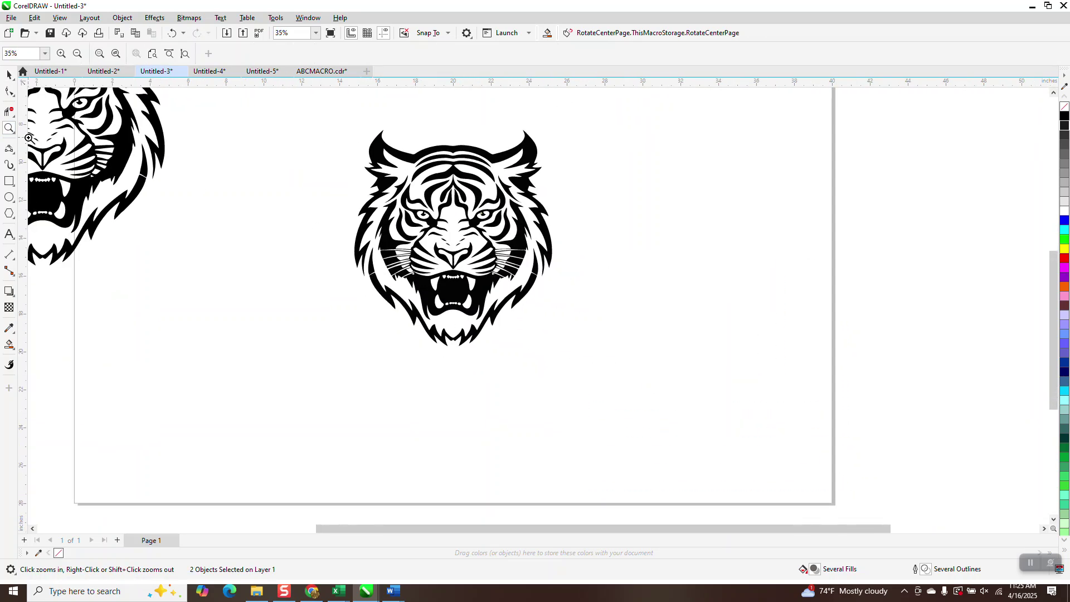
Give the enlarged tiger group no fill and a black outline
click(9, 75)
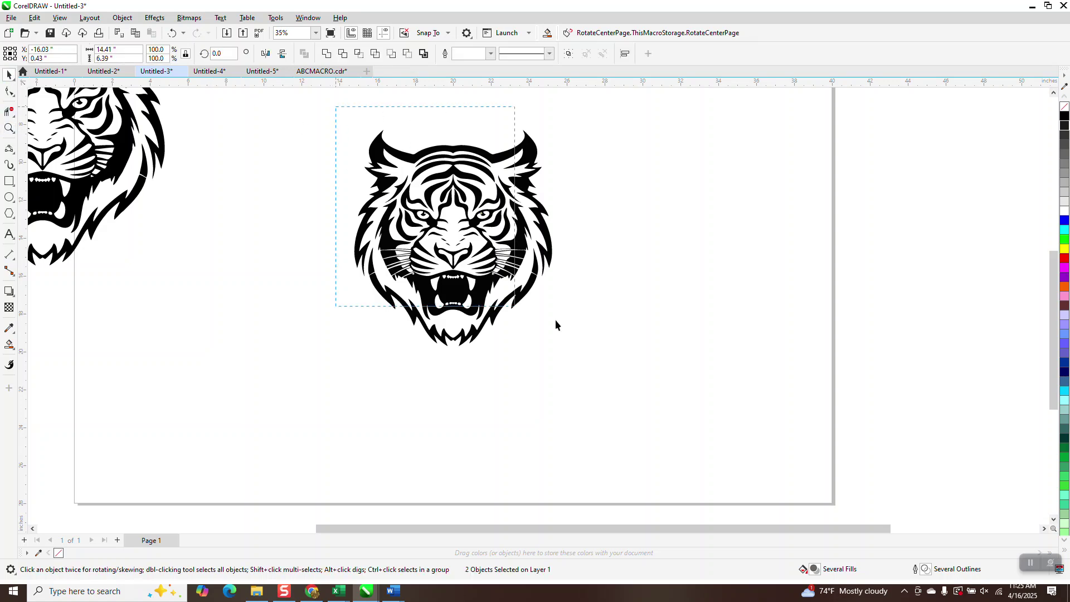
drag(556, 325, 702, 401)
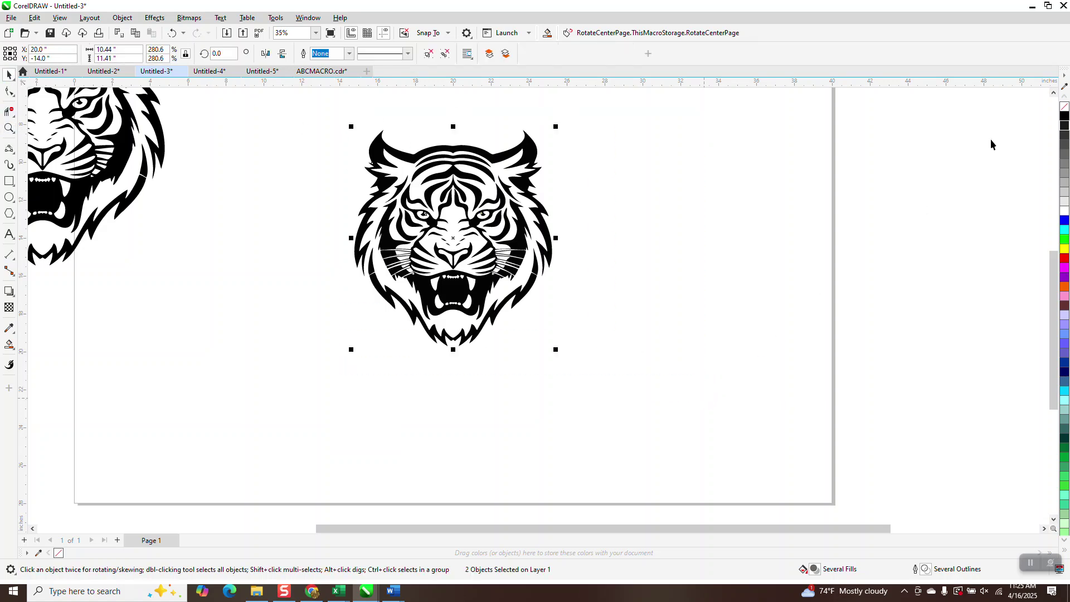
click(1065, 108)
right_click(1065, 116)
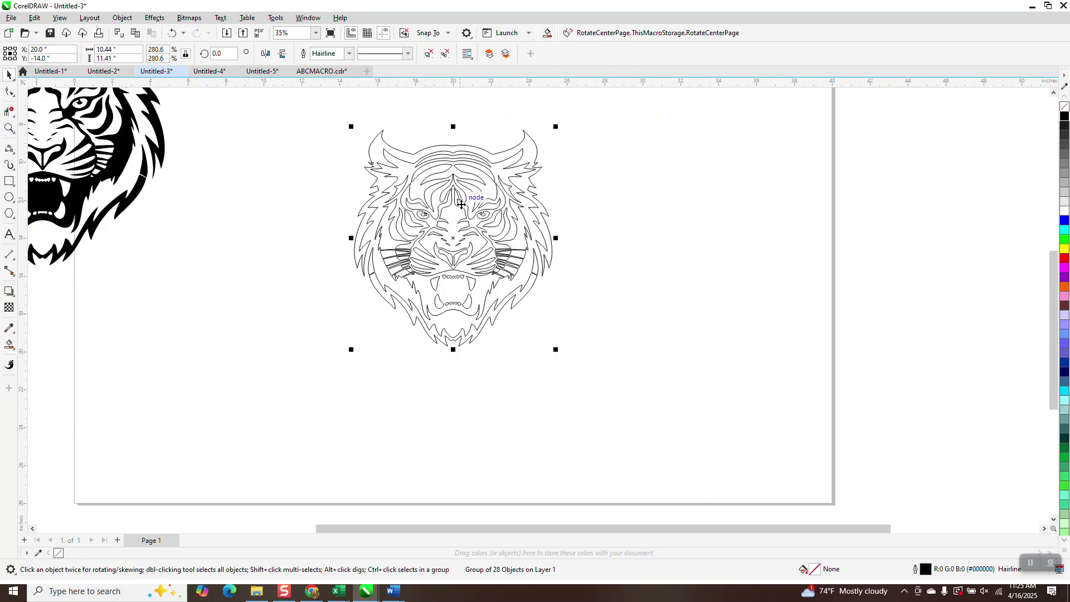
Draw a vertical two-point line and centre it on the page
click(13, 157)
click(39, 160)
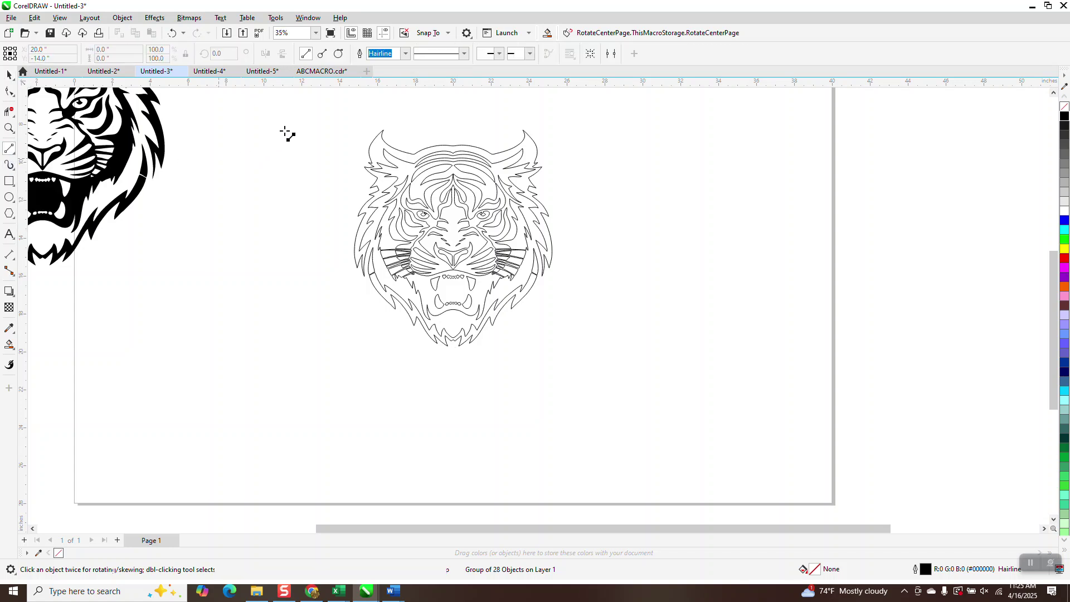
mouse_move(296, 102)
mouse_down()
mouse_move(340, 370)
mouse_move(323, 421)
mouse_up()
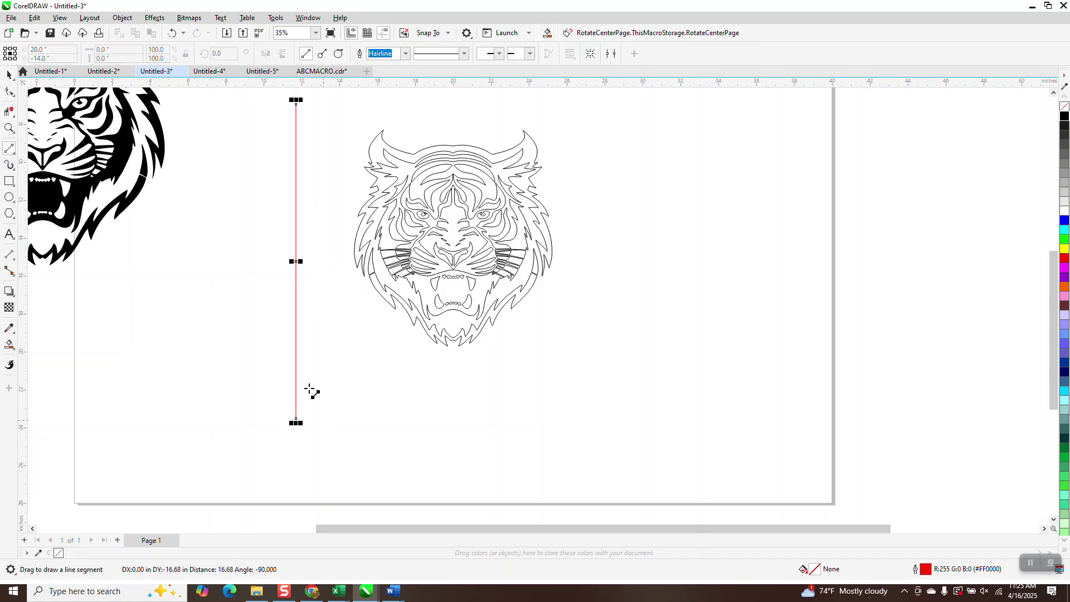
key(p)
Delete all tiger segments to the right of the red centre line
click(8, 110)
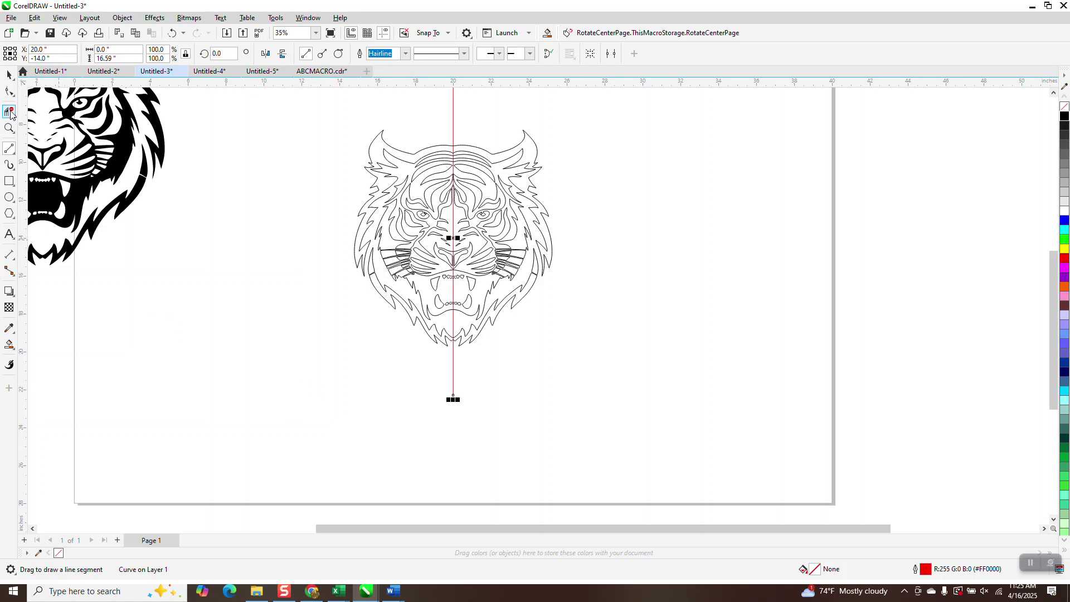
drag(460, 135, 496, 345)
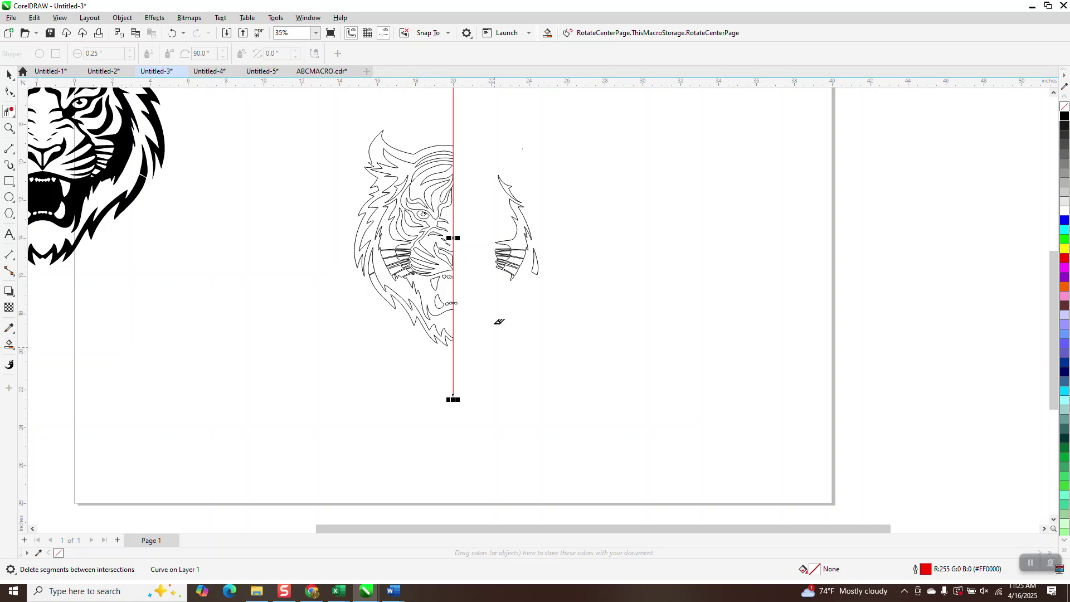
drag(489, 171, 592, 317)
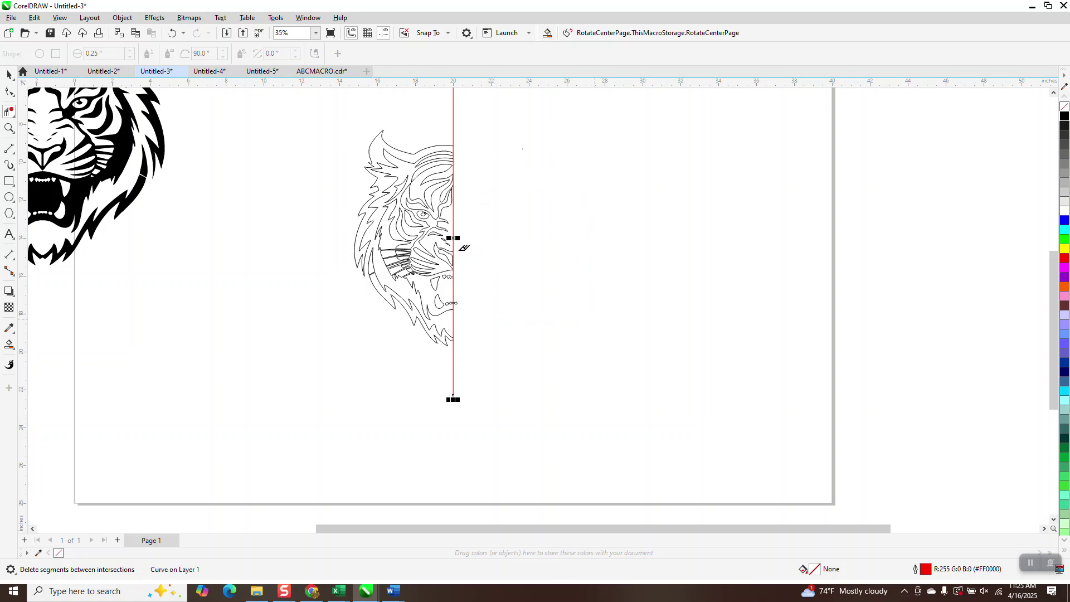
key(space)
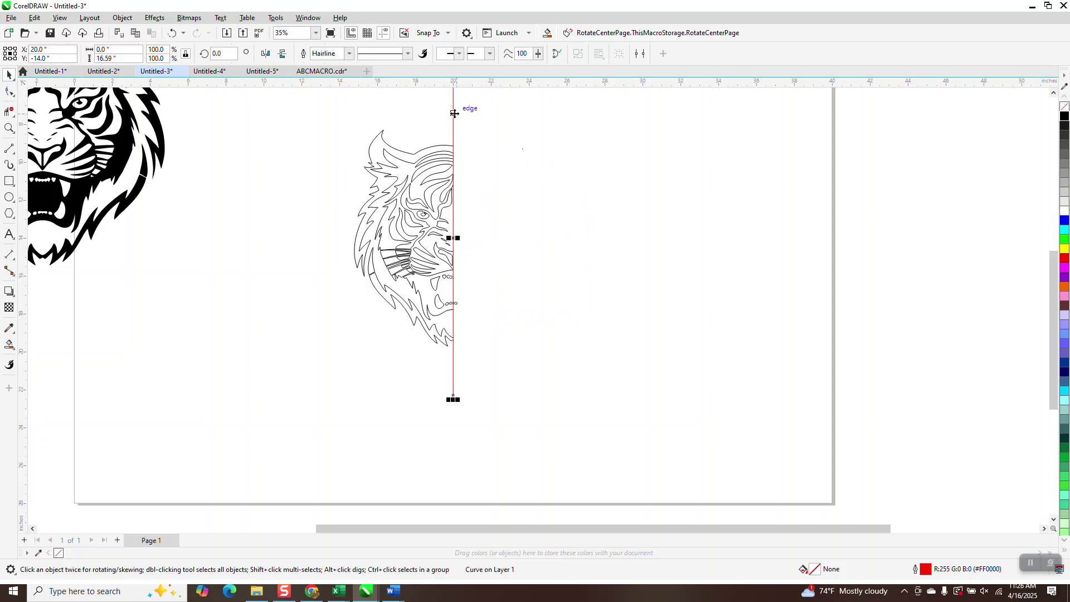
click(10, 128)
Remove the mouth lobe sticking past the red centre line
drag(424, 278, 526, 337)
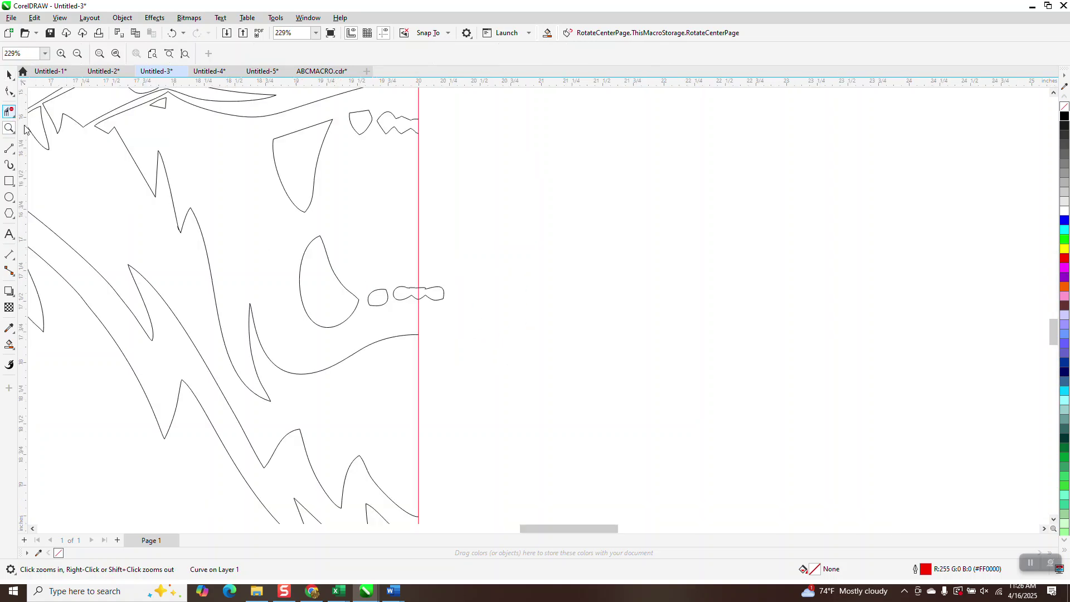
click(10, 111)
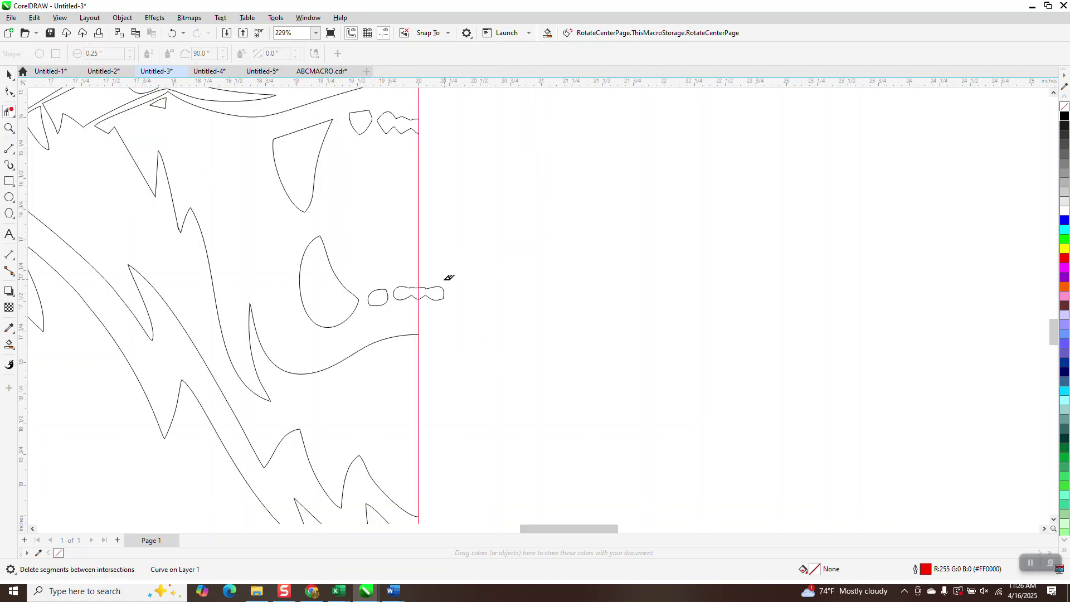
click(440, 299)
click(9, 75)
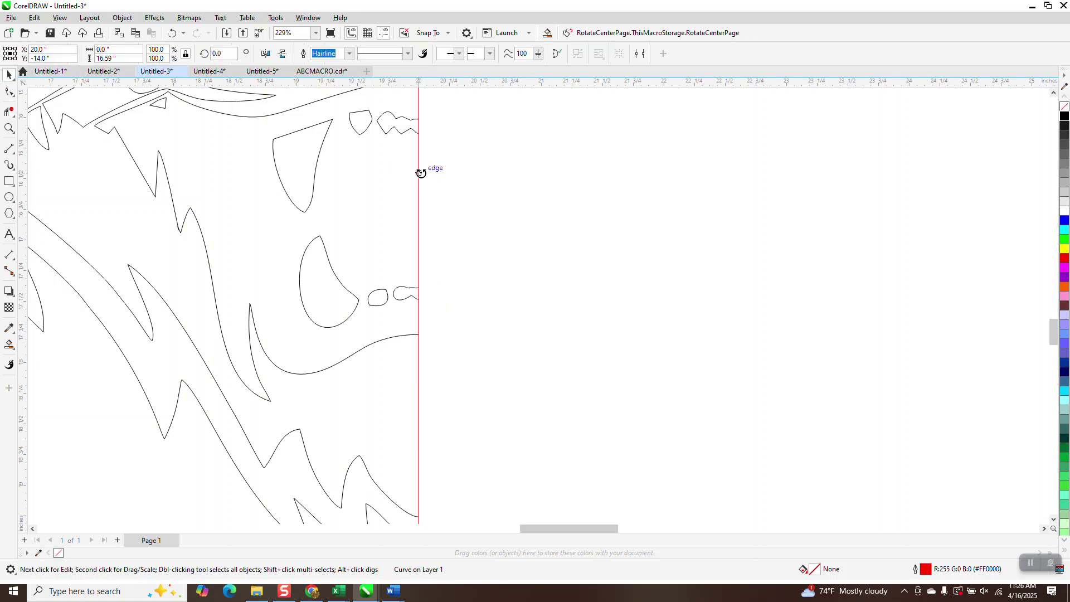
click(438, 188)
Zoom closely into a stripe corner and select the whole line-art group
scroll(463, 236, down, 4)
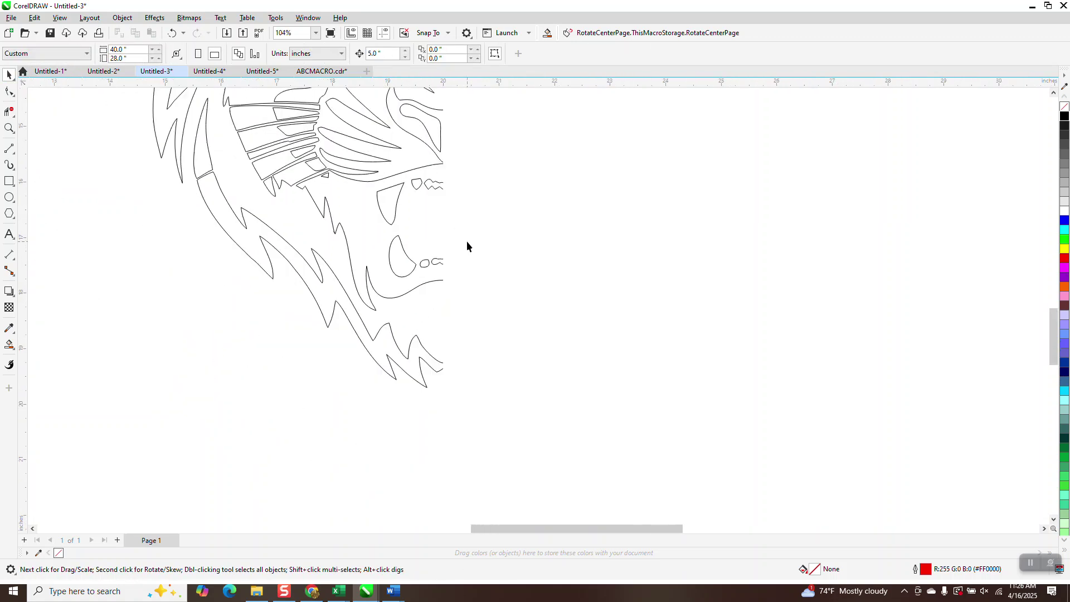
scroll(425, 222, down, 3)
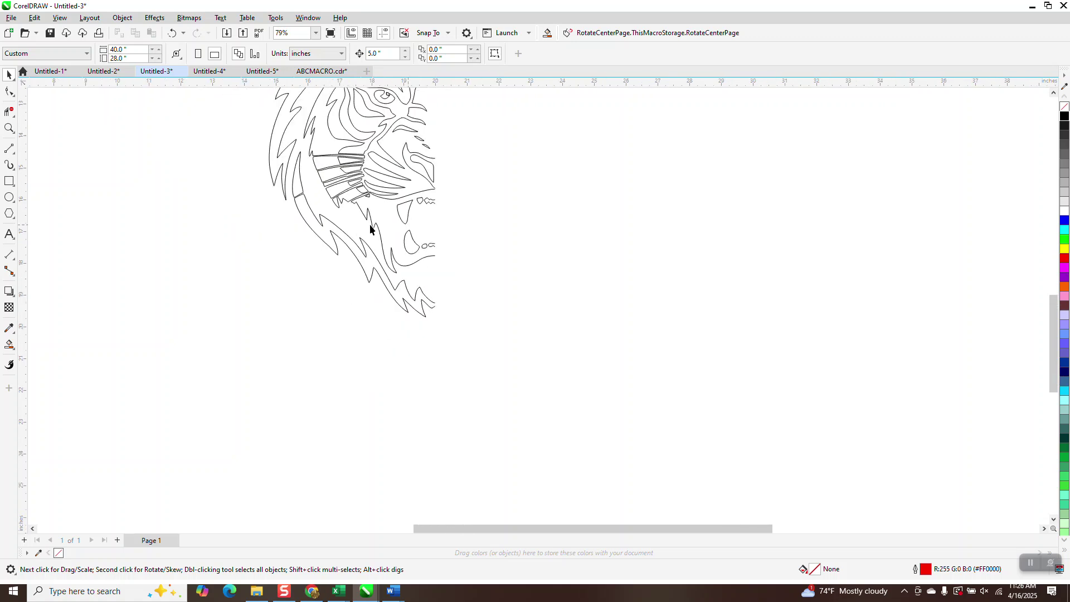
click(8, 128)
drag(293, 190, 357, 227)
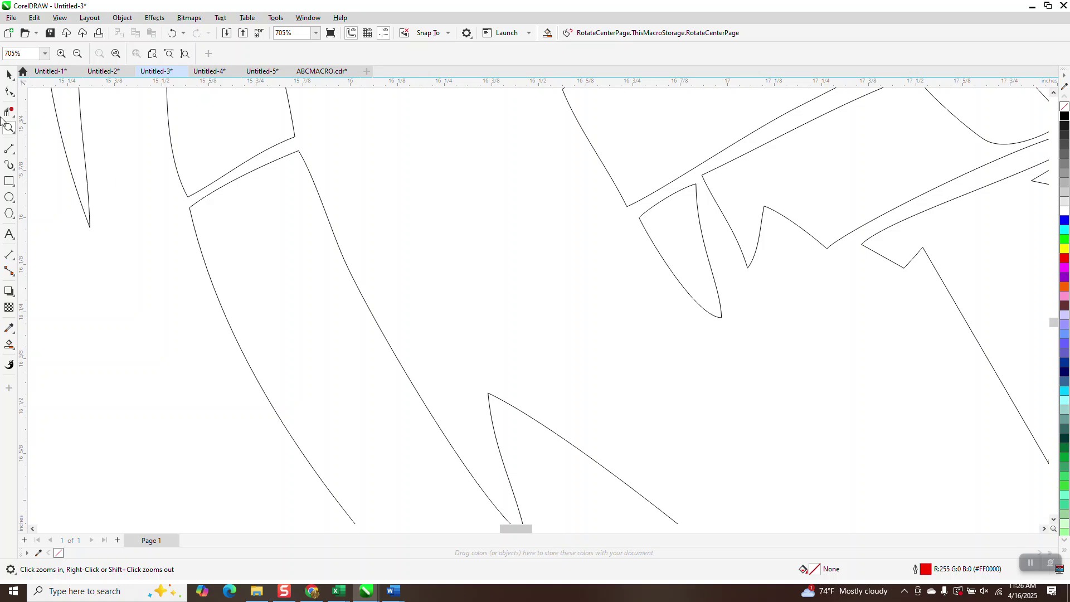
click(11, 95)
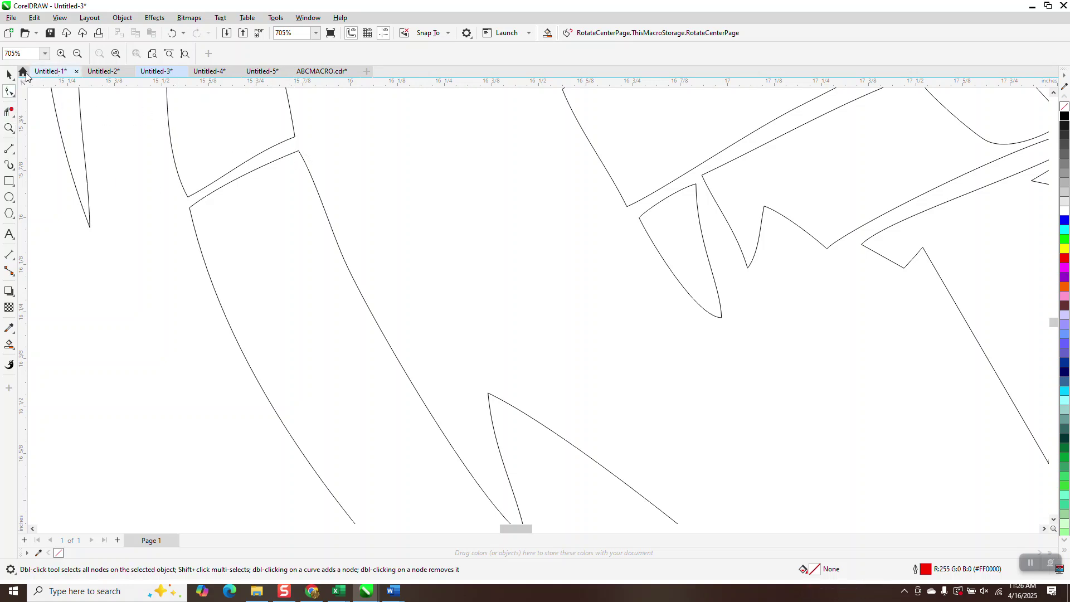
click(9, 74)
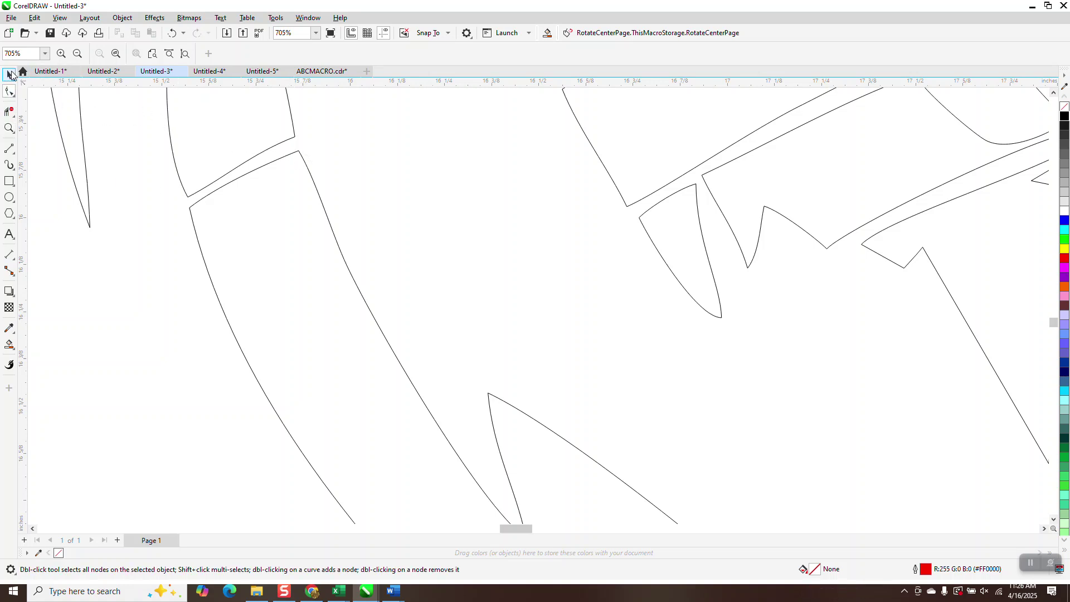
Ungroup the tiger line art and snap two loose end nodes onto their stripe corners
click(122, 18)
mouse_move(234, 208)
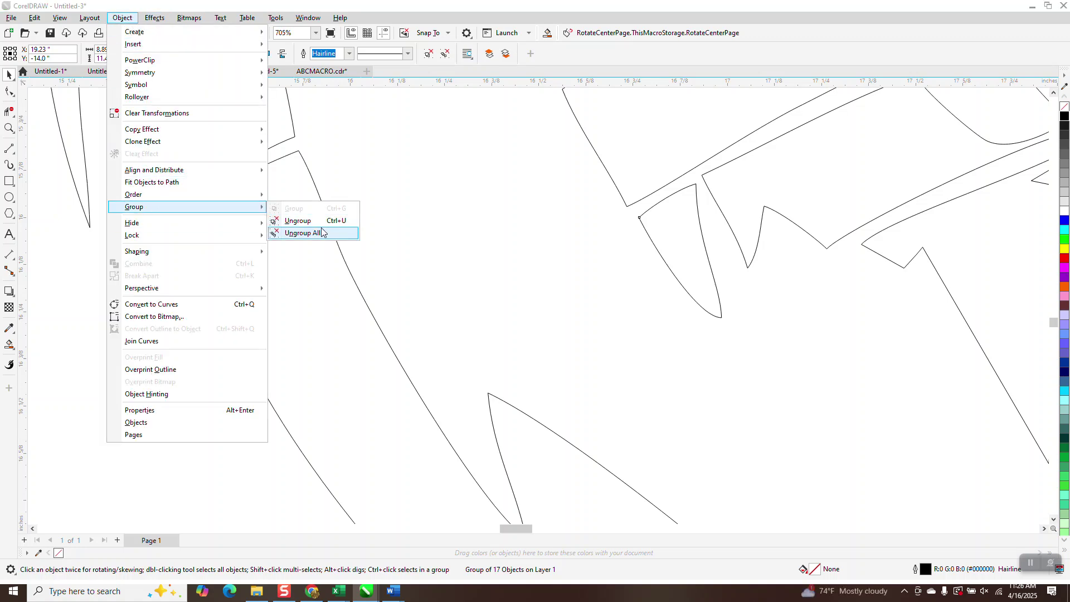
click(310, 222)
click(9, 92)
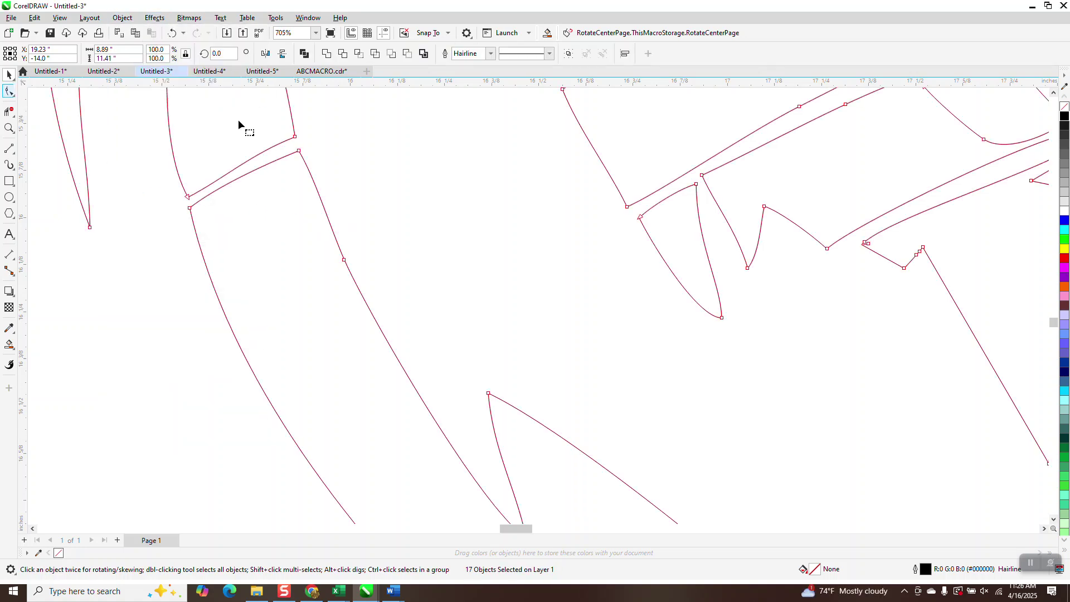
drag(296, 139, 298, 150)
drag(188, 198, 190, 208)
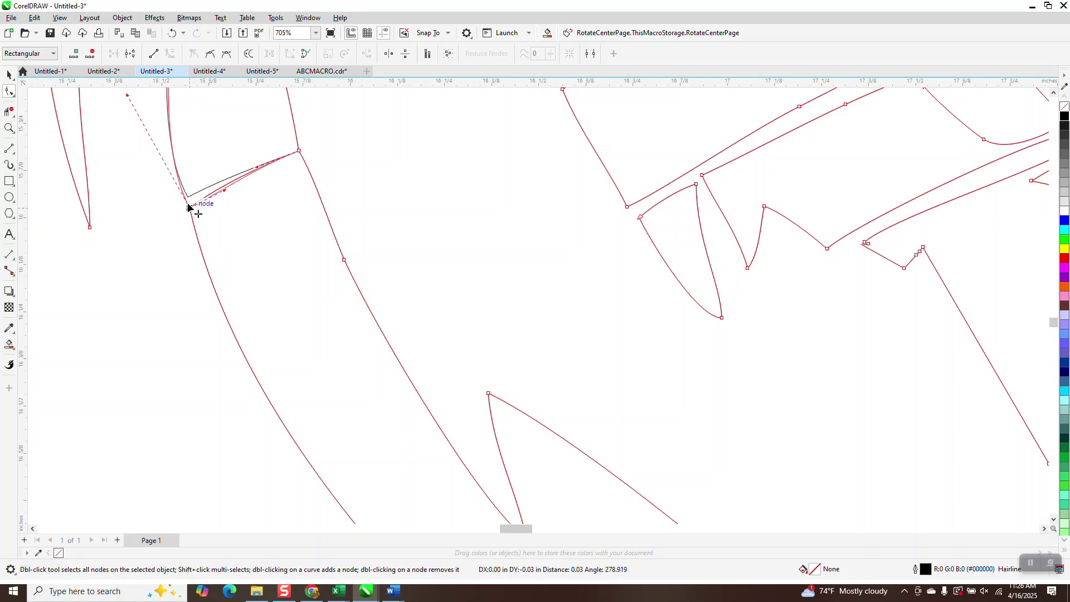
Delete the leftover segment crossing the corner, then zoom into another mouth-stripe corner
click(11, 111)
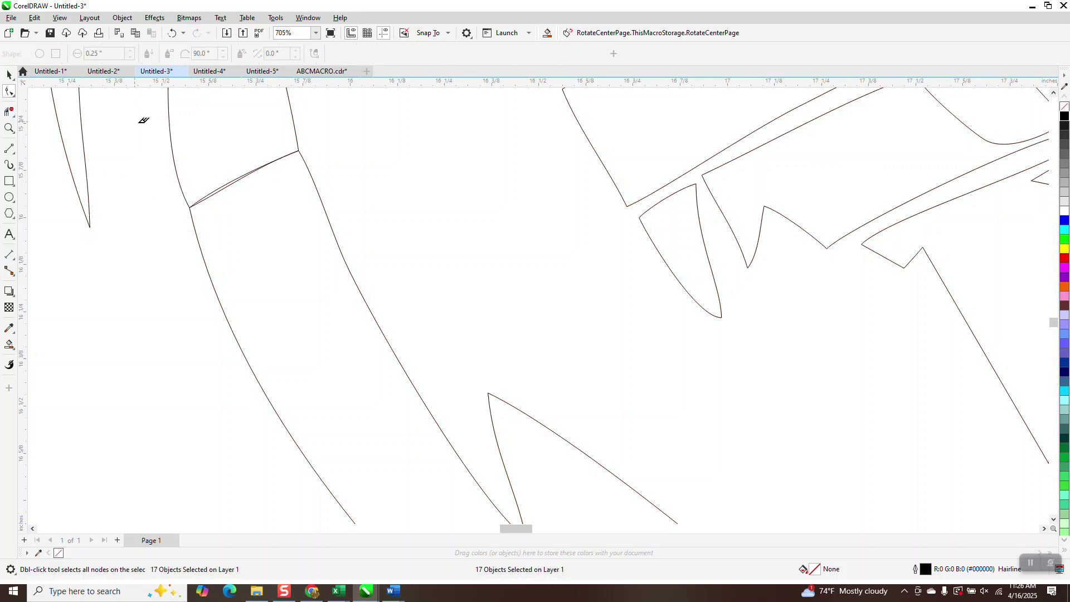
click(242, 182)
scroll(279, 162, down, 3)
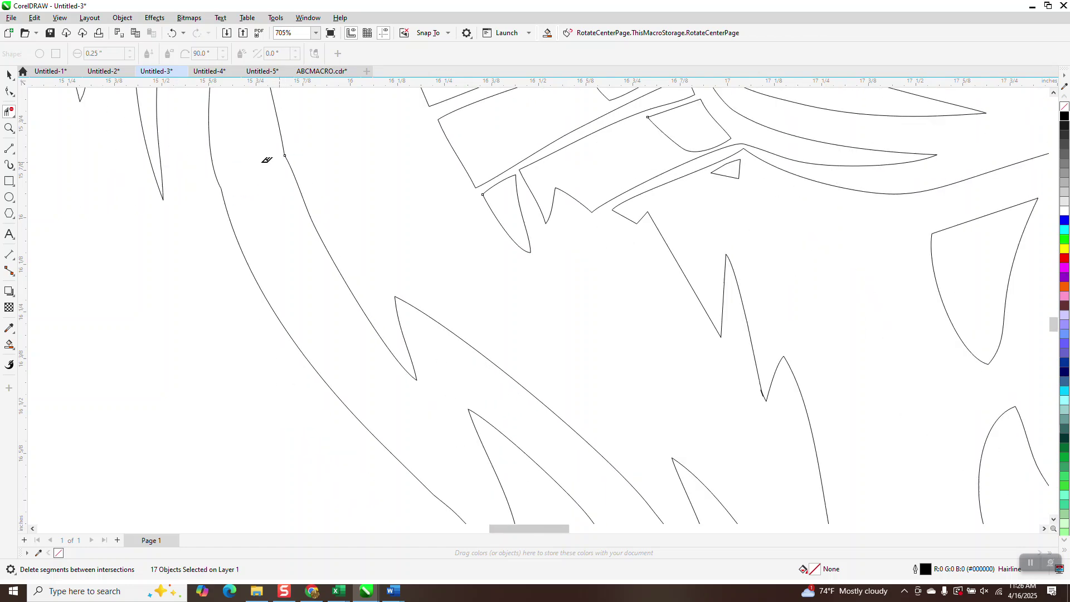
scroll(505, 291, down, 4)
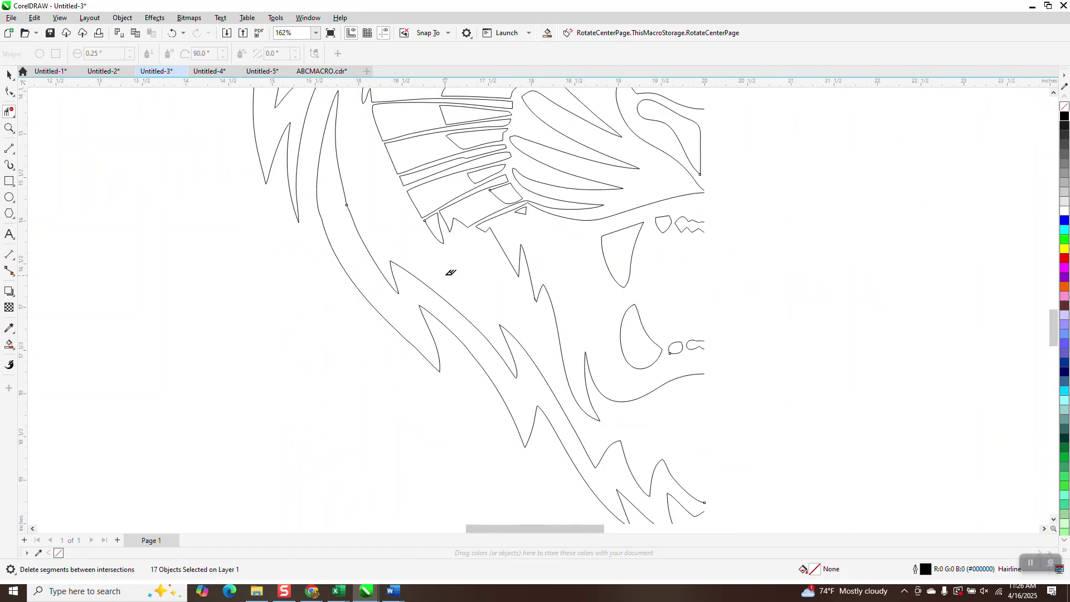
click(9, 128)
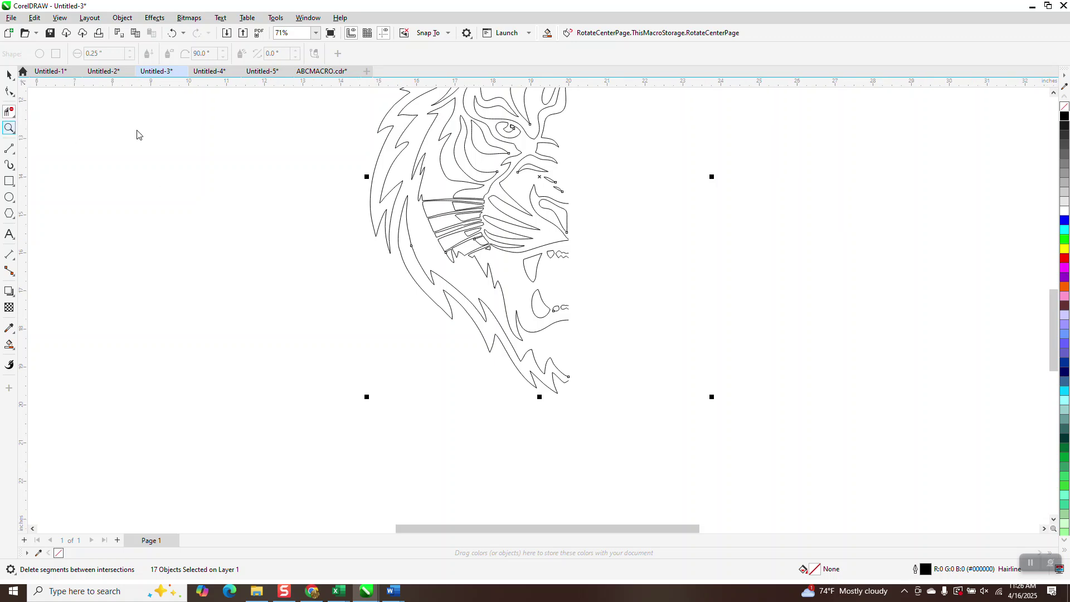
drag(379, 170, 535, 250)
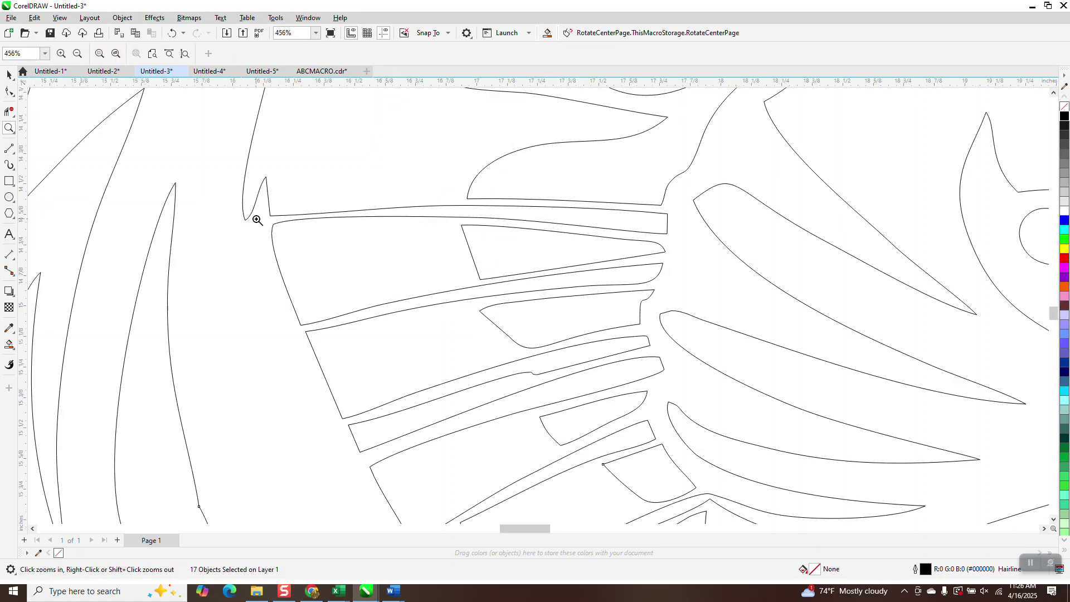
drag(197, 191, 321, 269)
Pull the loose node onto the corner node and delete the overlapping corner segment
click(9, 92)
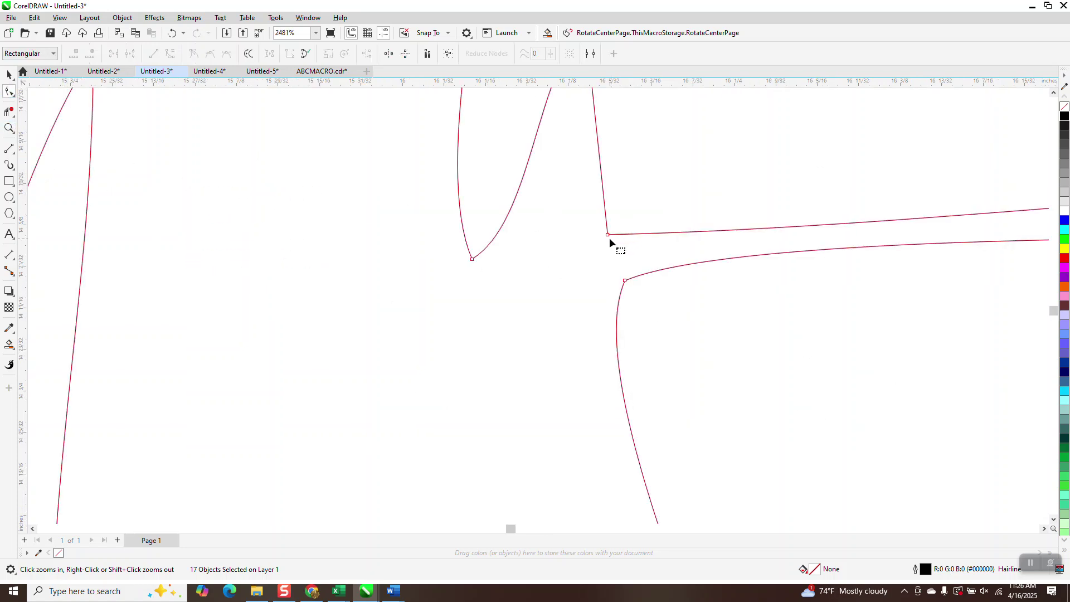
drag(625, 281, 624, 234)
scroll(668, 262, down, 3)
right_click(672, 316)
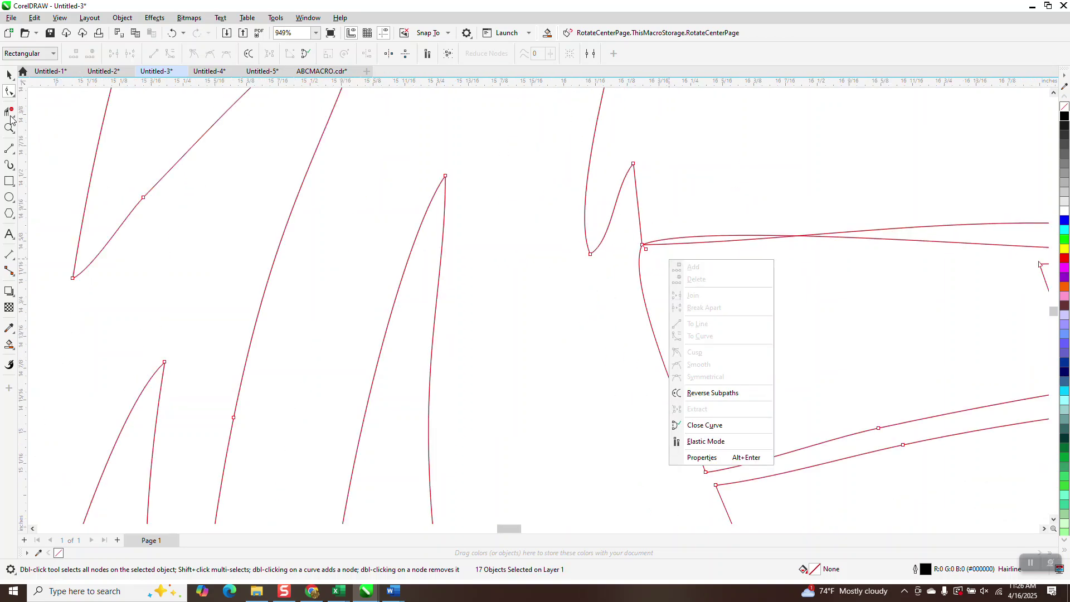
key(Escape)
scroll(708, 214, down, 1)
drag(843, 268, 841, 268)
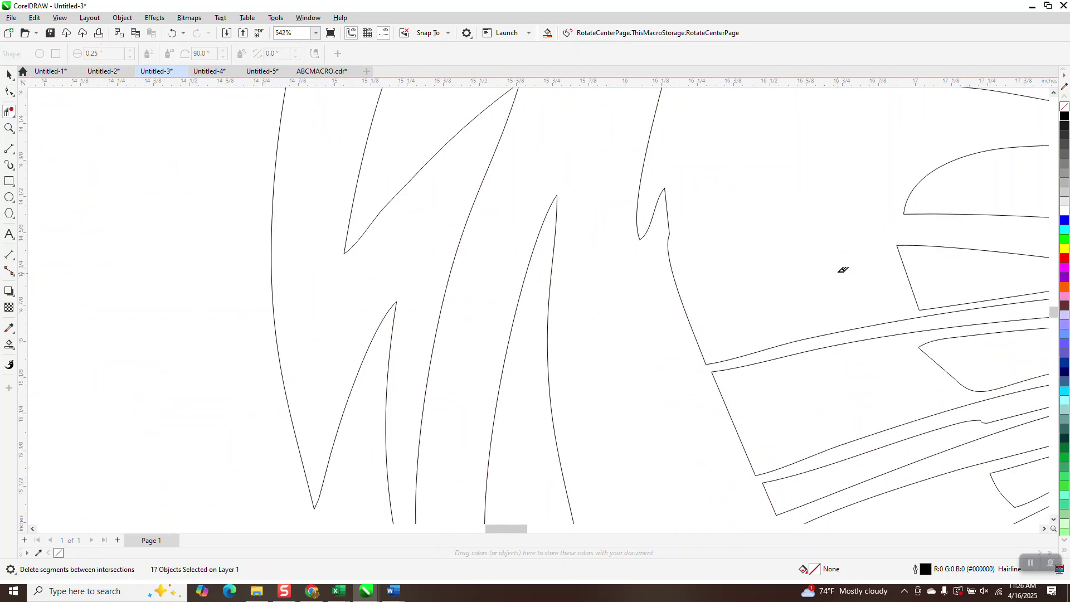
scroll(722, 232, down, 2)
right_click(722, 229)
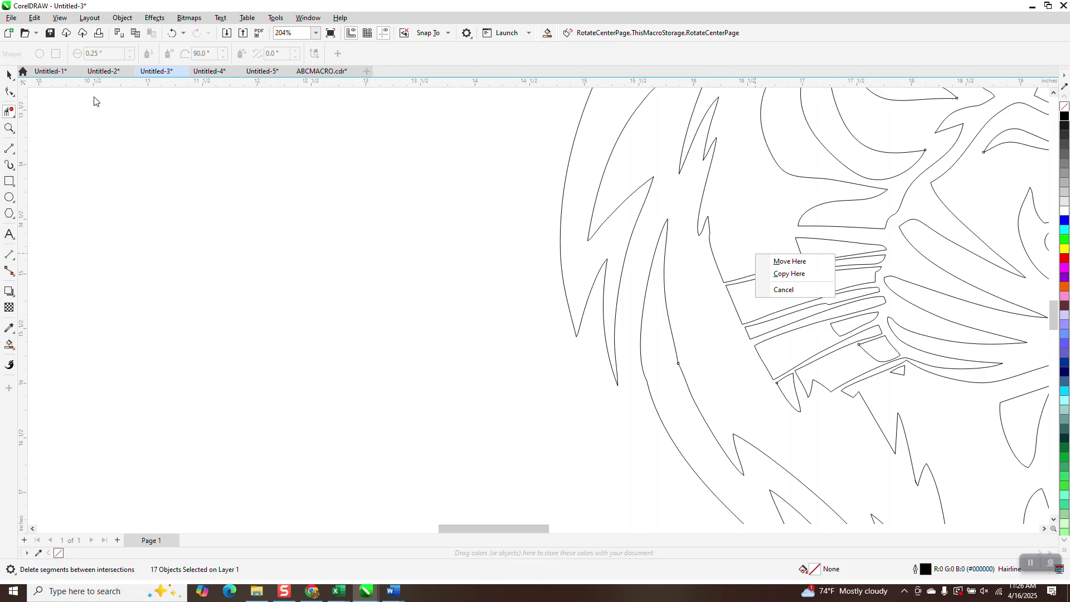
click(10, 128)
click(10, 128)
drag(717, 269, 769, 315)
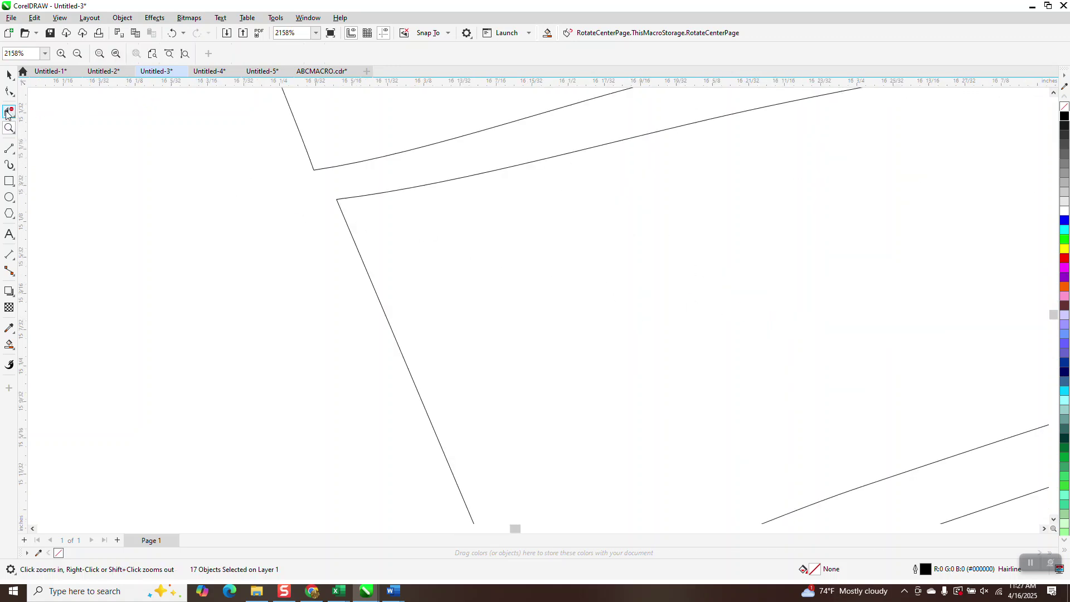
Draw a short two-point line bridging the stripe corner gap
click(13, 156)
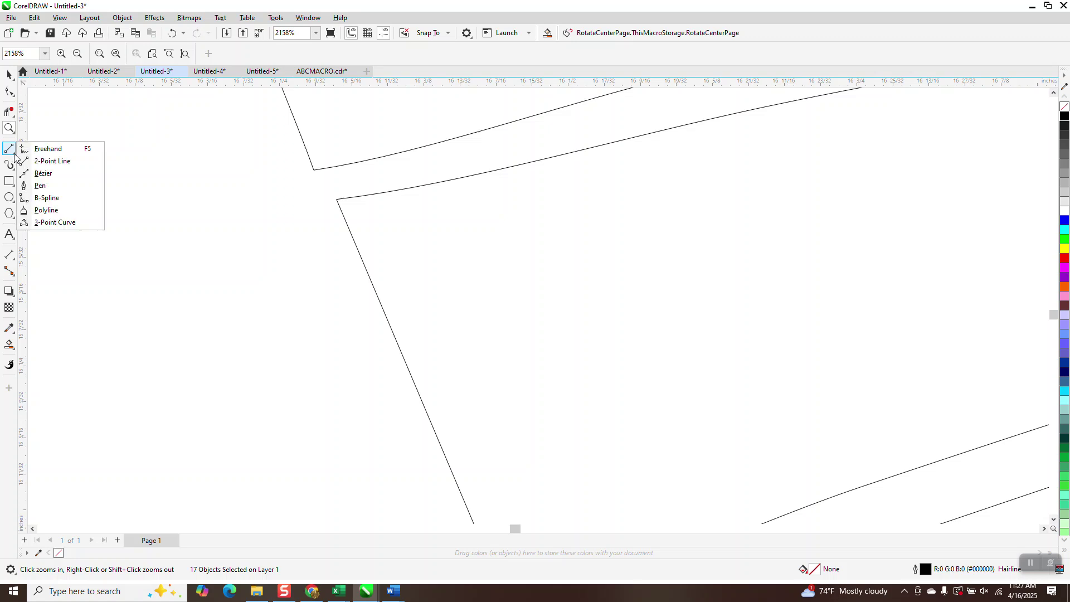
click(65, 163)
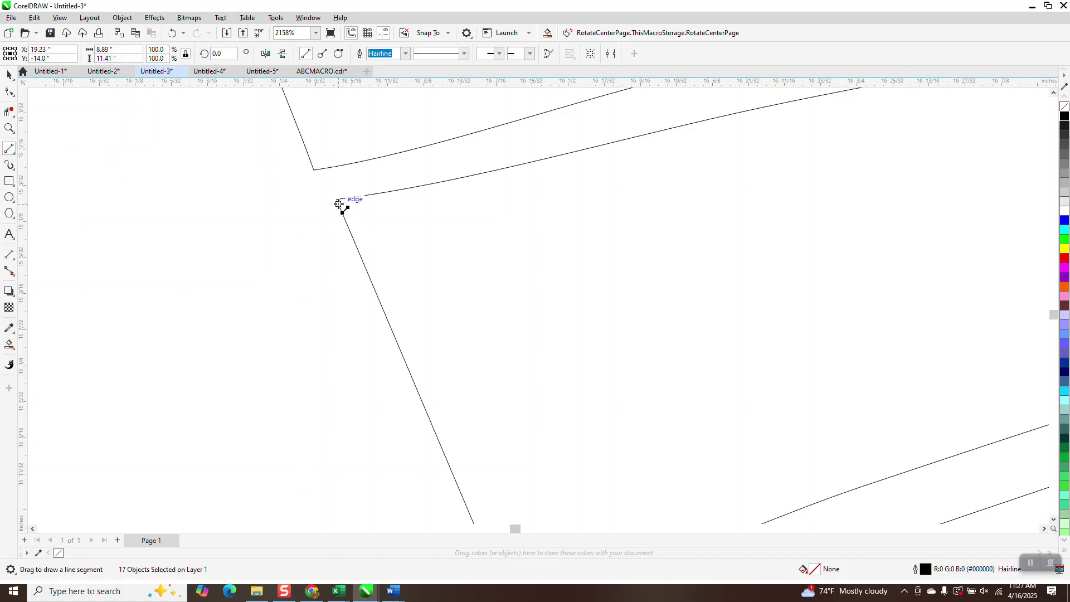
drag(337, 199, 314, 170)
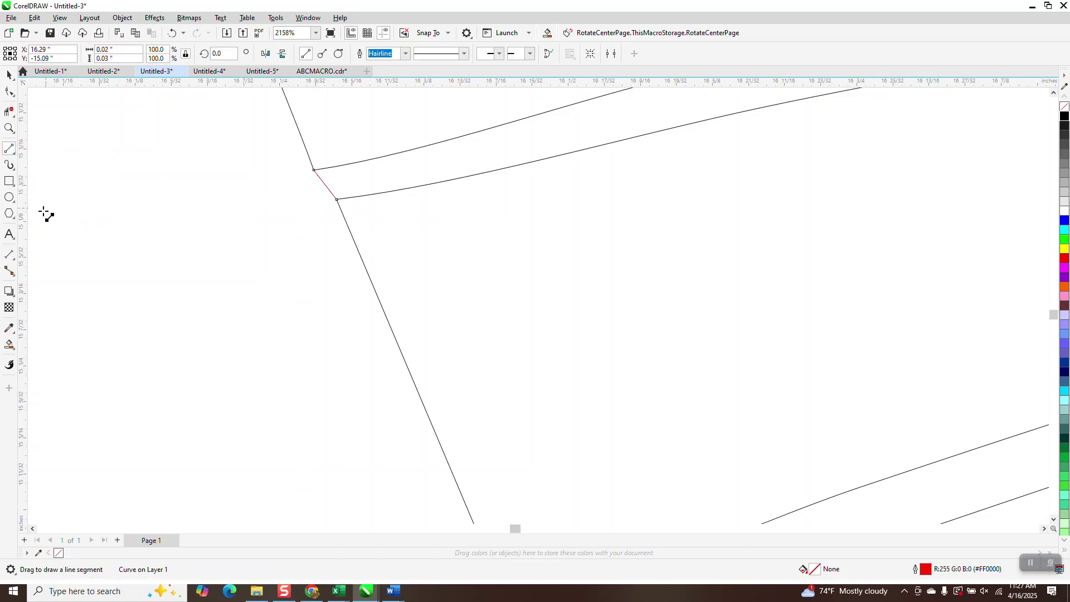
Delete nearby crossing segments, then undo the mistaken deletion
click(9, 111)
scroll(441, 236, down, 3)
click(481, 240)
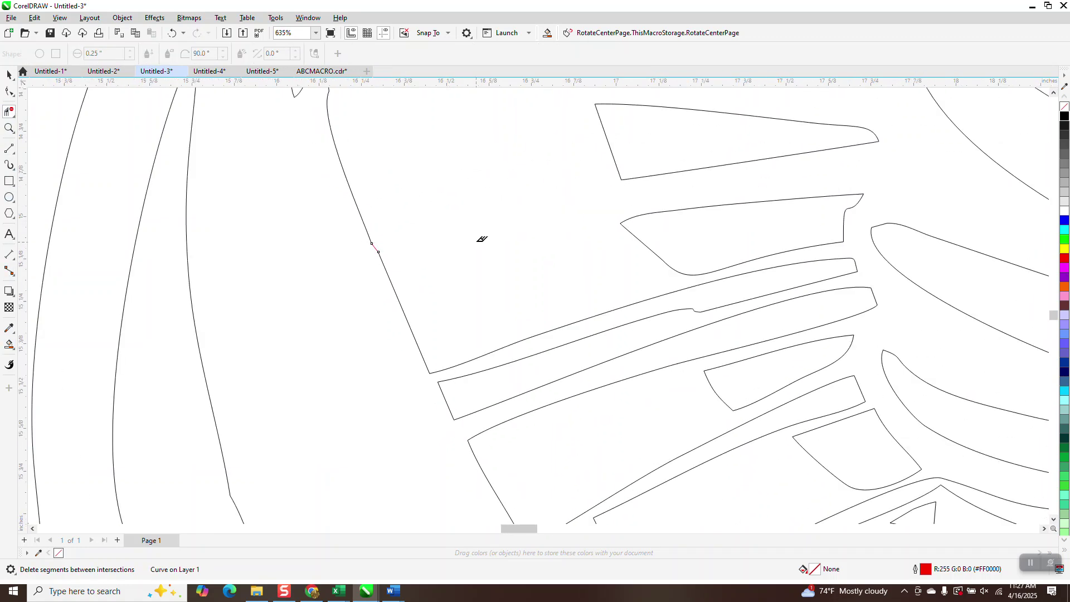
drag(552, 320, 560, 353)
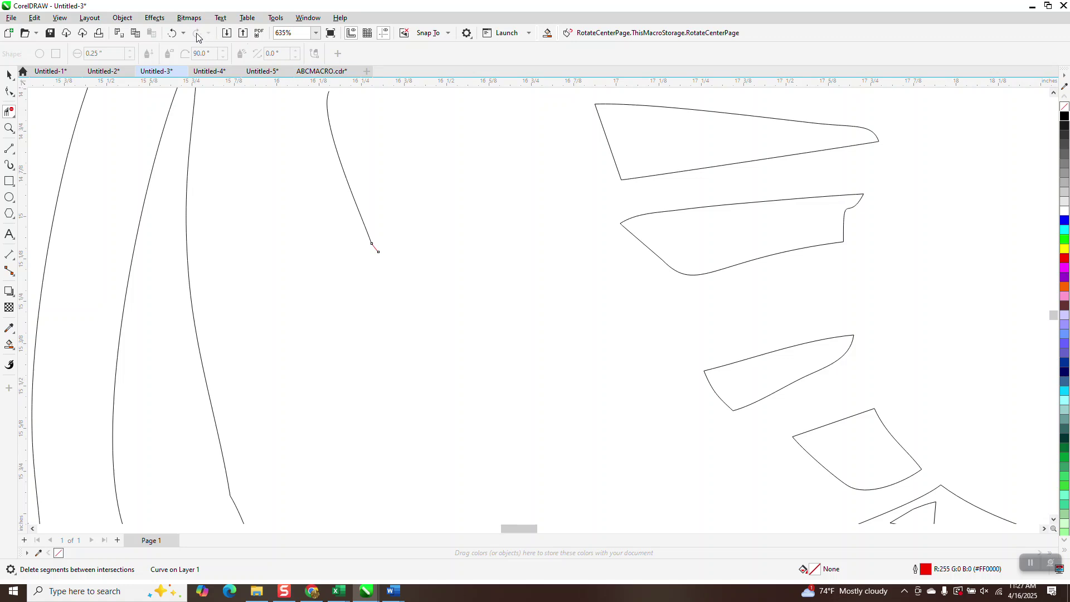
click(173, 32)
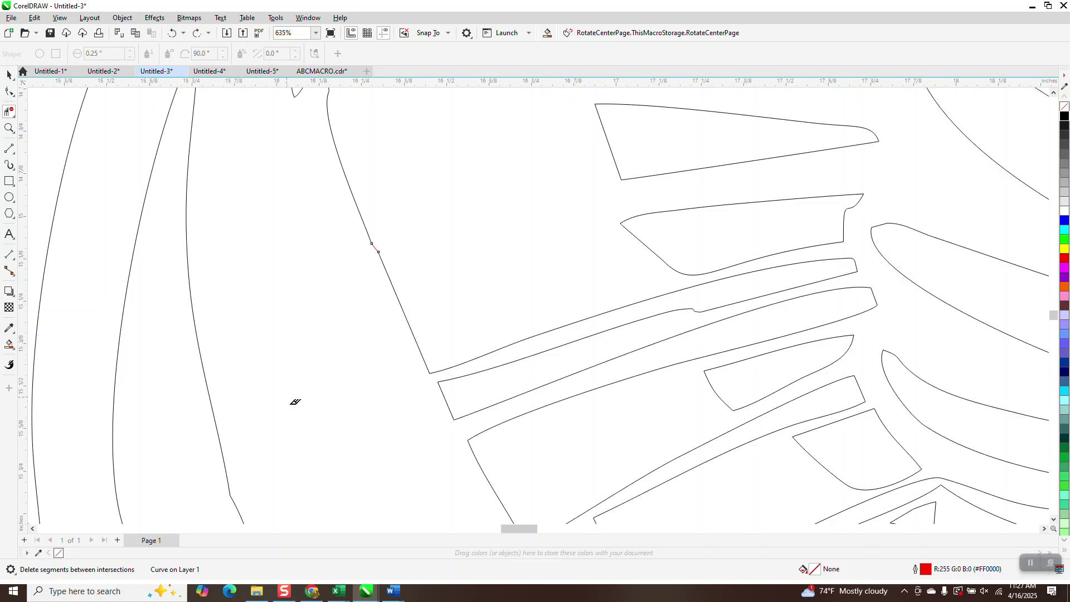
click(8, 128)
drag(403, 325, 566, 448)
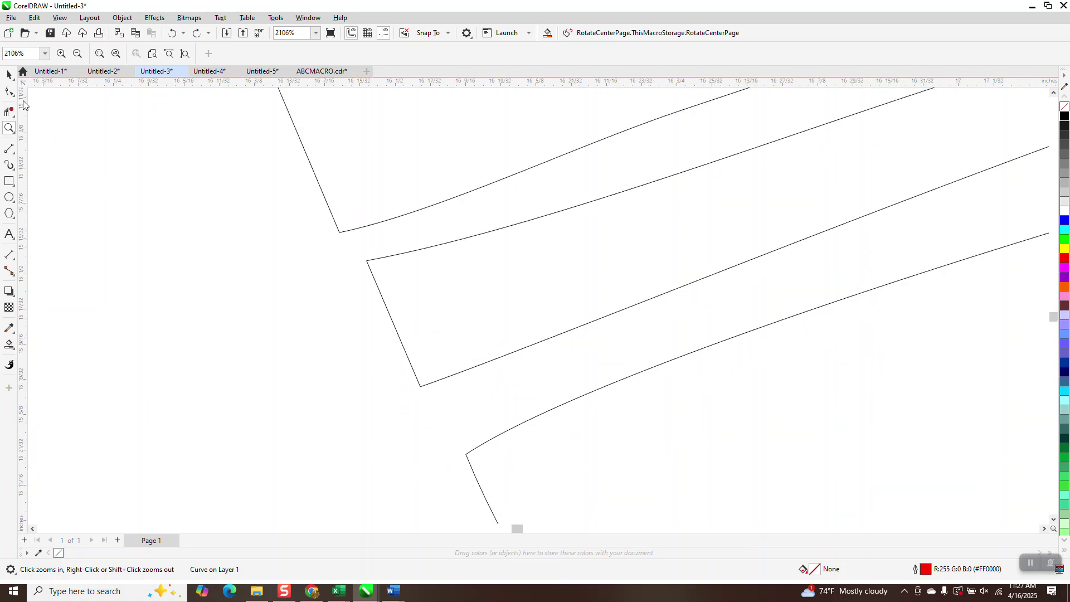
Join a loose stripe end to the other stripe's corner and remove the leftover segments above it
click(9, 91)
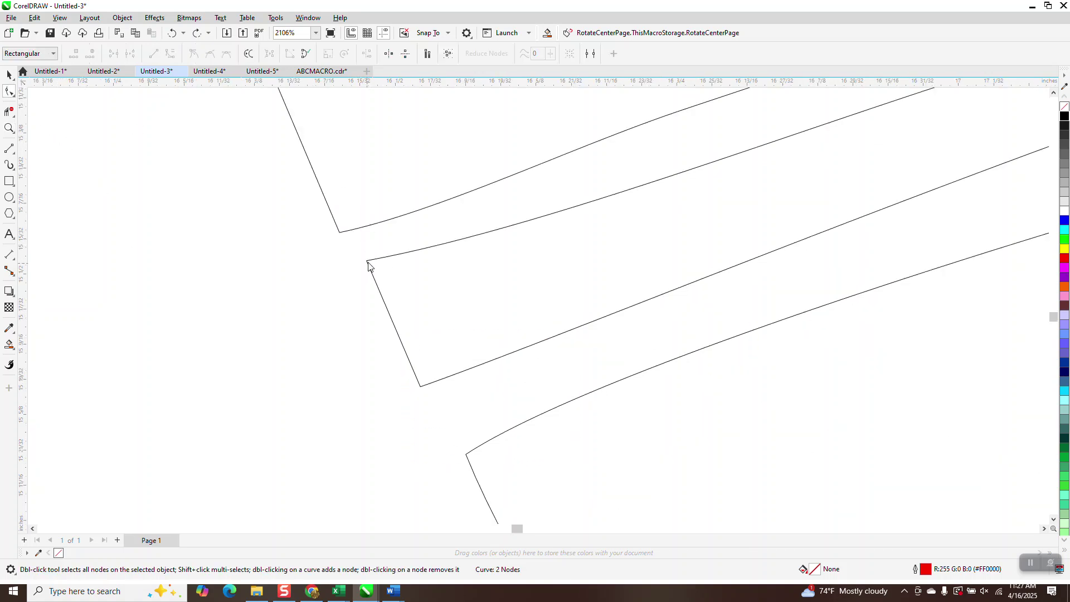
drag(370, 263, 340, 232)
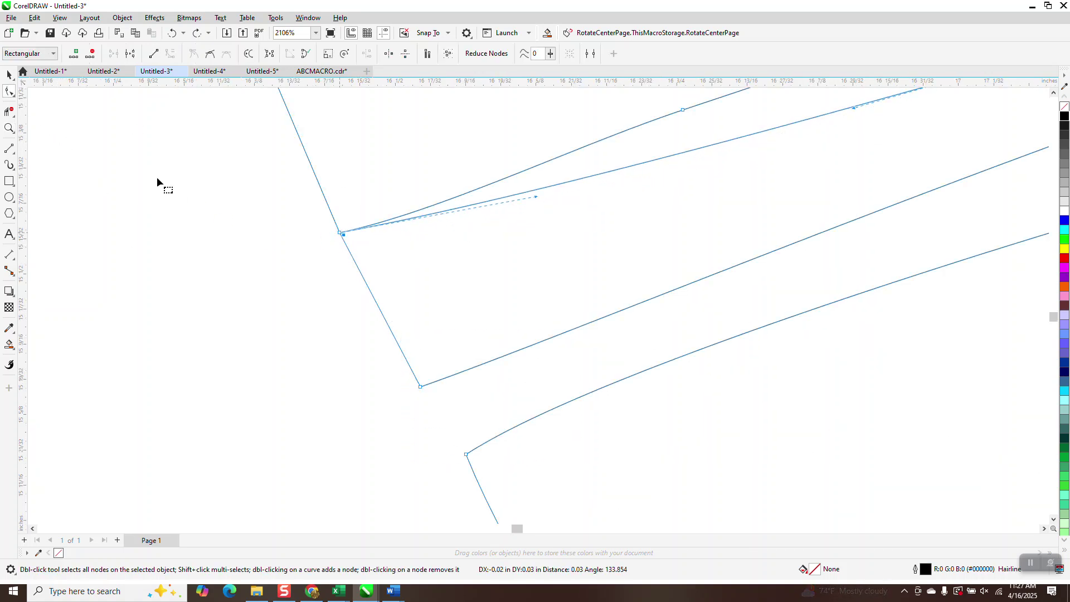
click(9, 111)
drag(383, 134, 446, 235)
scroll(505, 236, down, 4)
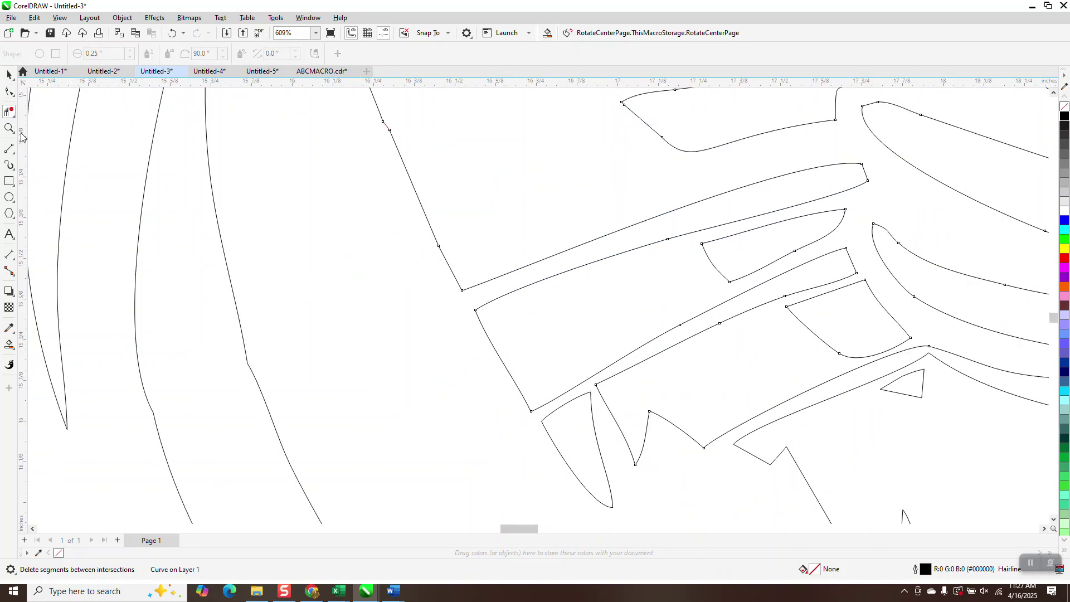
Move another stripe's corner node onto its neighbour and delete the leftover crossing segment
click(8, 91)
click(451, 290)
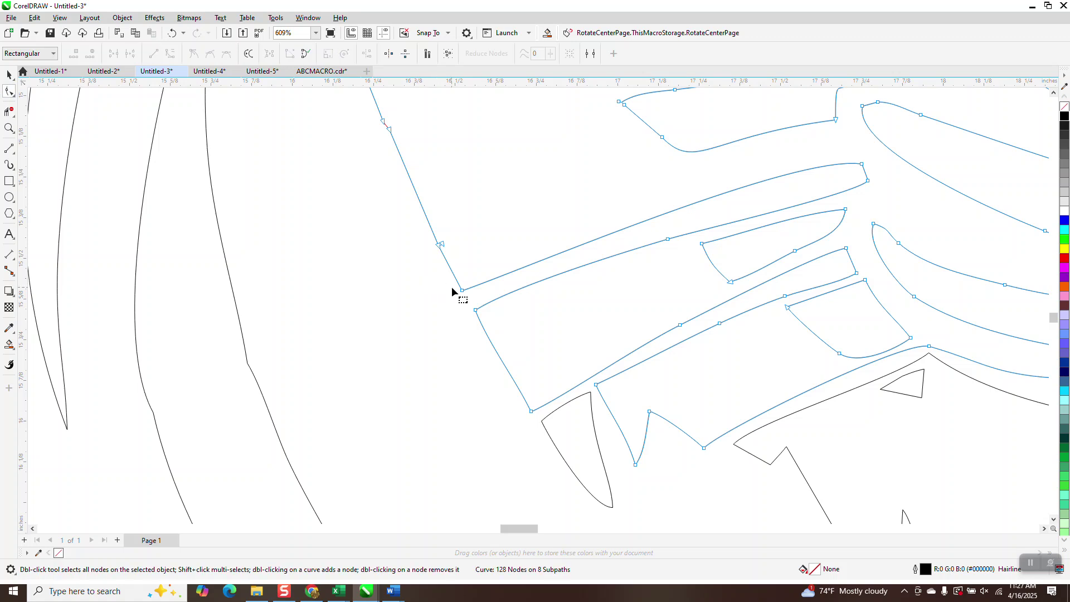
drag(461, 290, 474, 307)
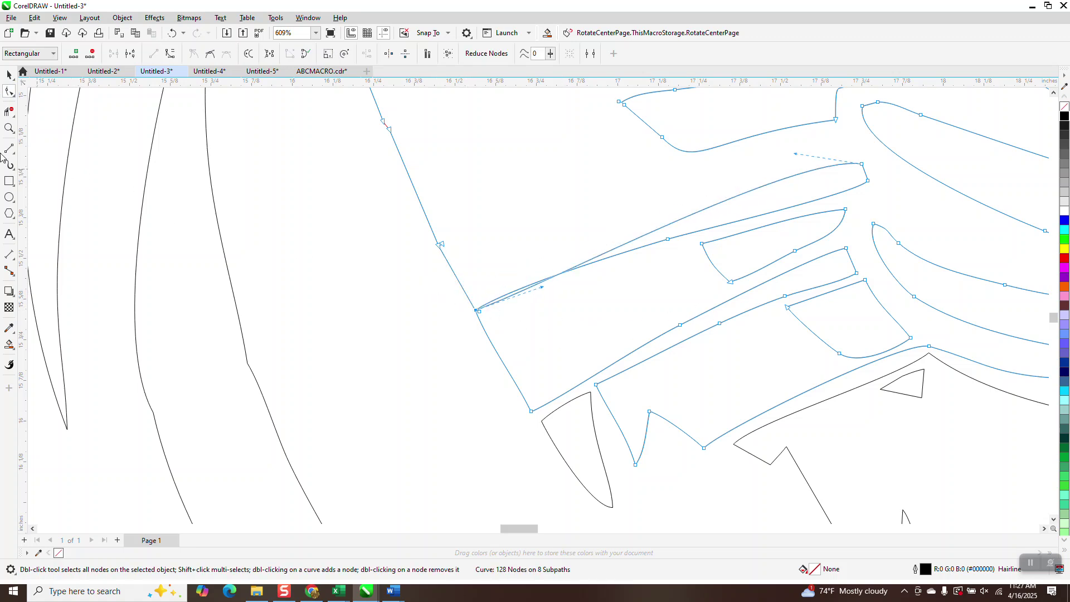
click(9, 128)
drag(466, 248, 533, 343)
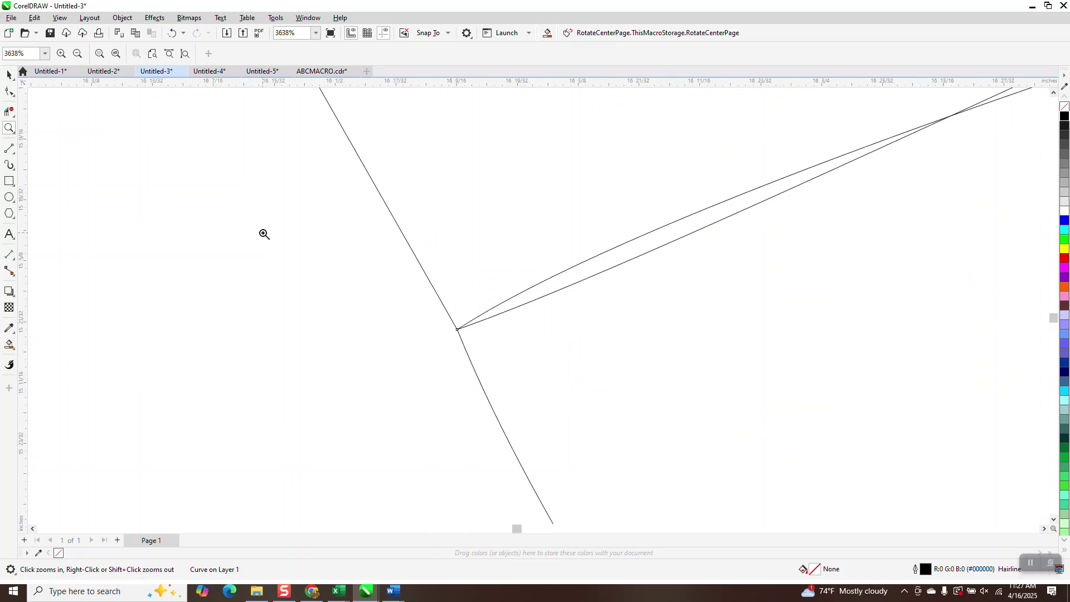
click(10, 112)
drag(658, 218, 669, 279)
scroll(613, 236, down, 5)
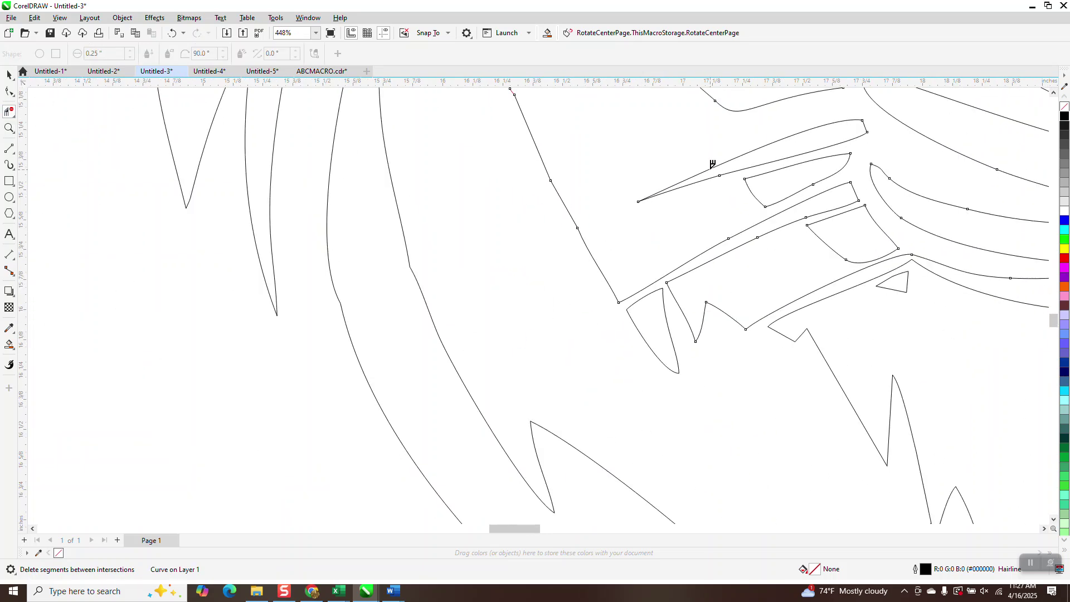
scroll(693, 192, down, 2)
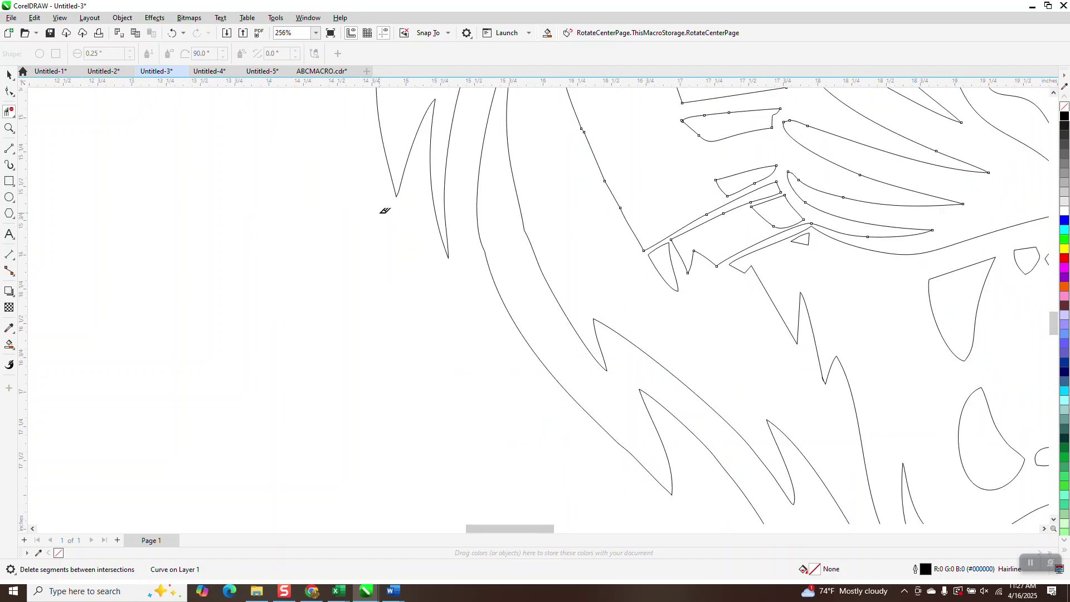
click(7, 131)
drag(585, 213, 688, 260)
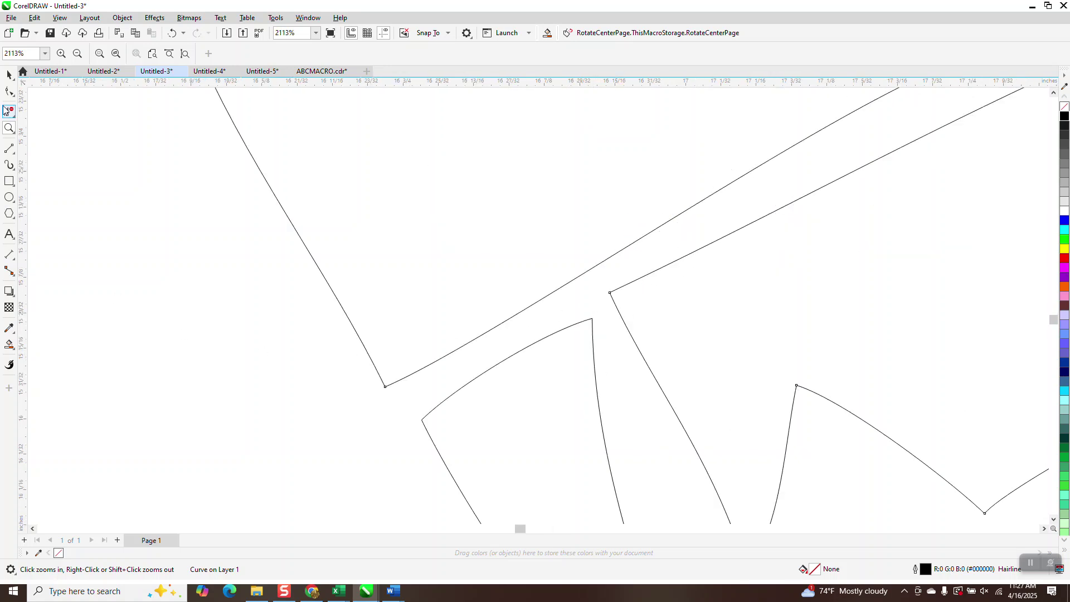
Draw two short lines across the stripe-end gaps, then delete the parallel and curved leftover segments
click(9, 149)
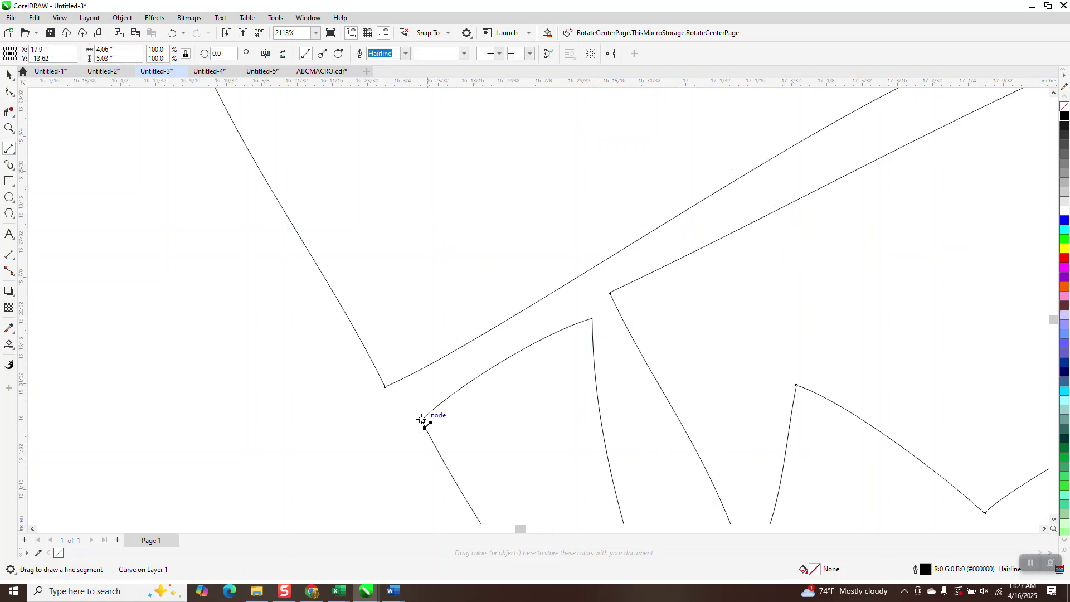
drag(422, 419, 386, 387)
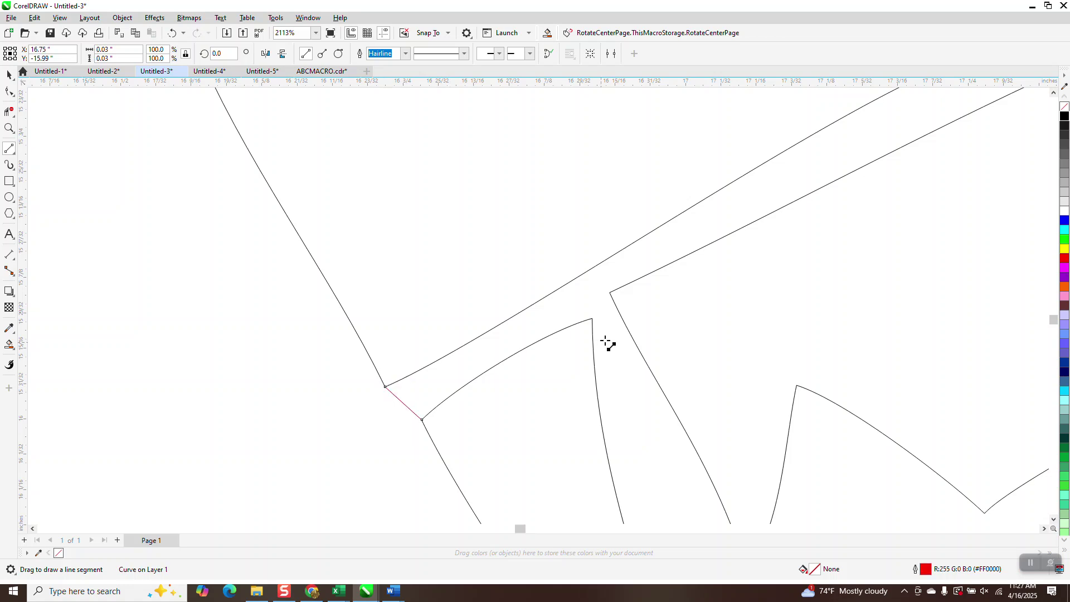
drag(611, 292, 592, 319)
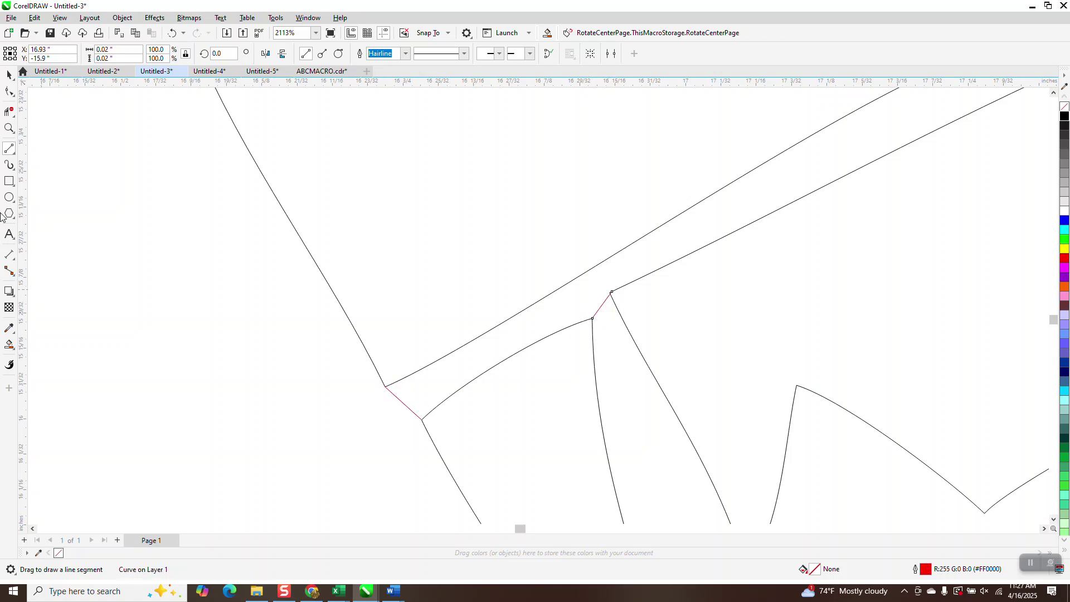
click(9, 111)
click(520, 308)
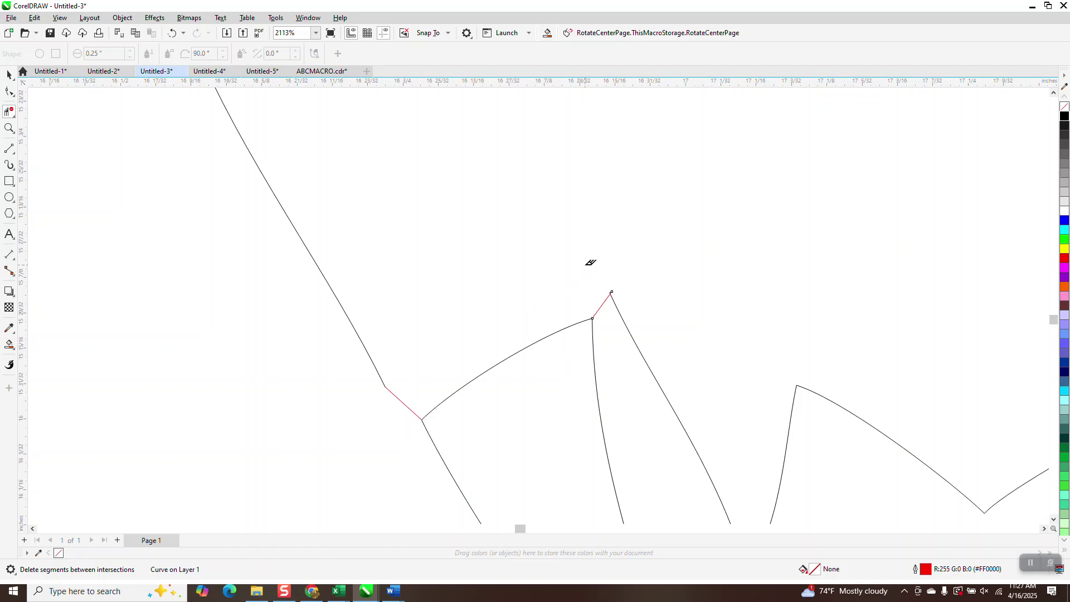
scroll(590, 262, down, 2)
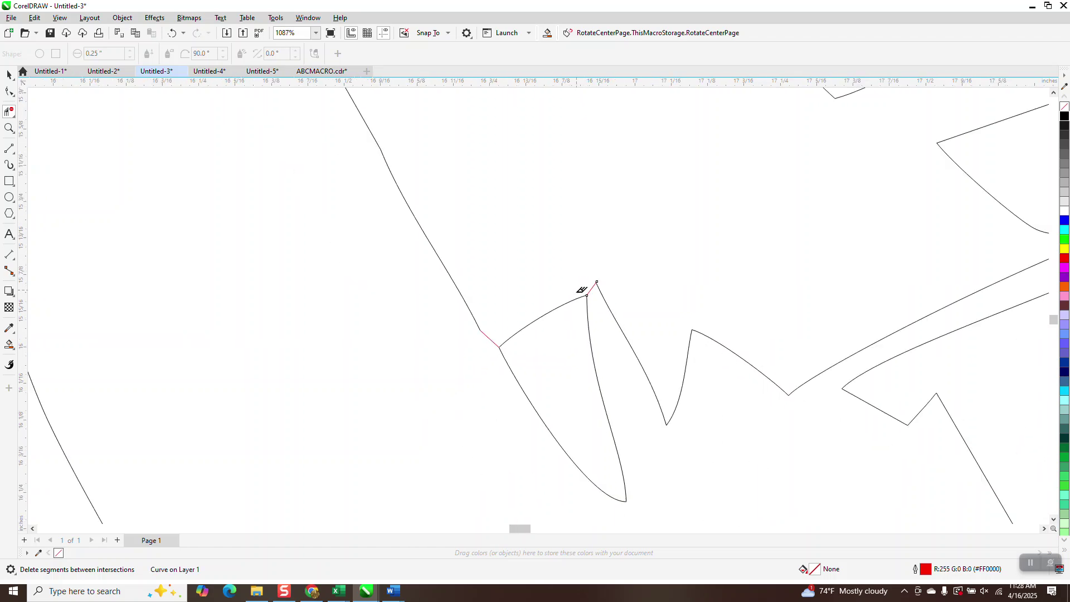
click(558, 317)
scroll(451, 368, down, 4)
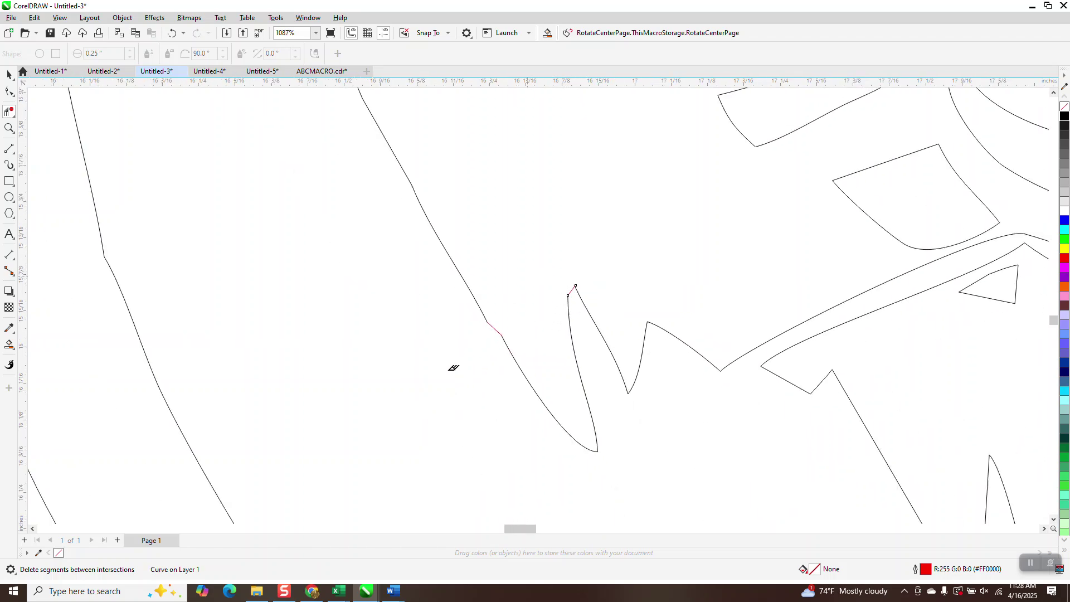
right_click(449, 371)
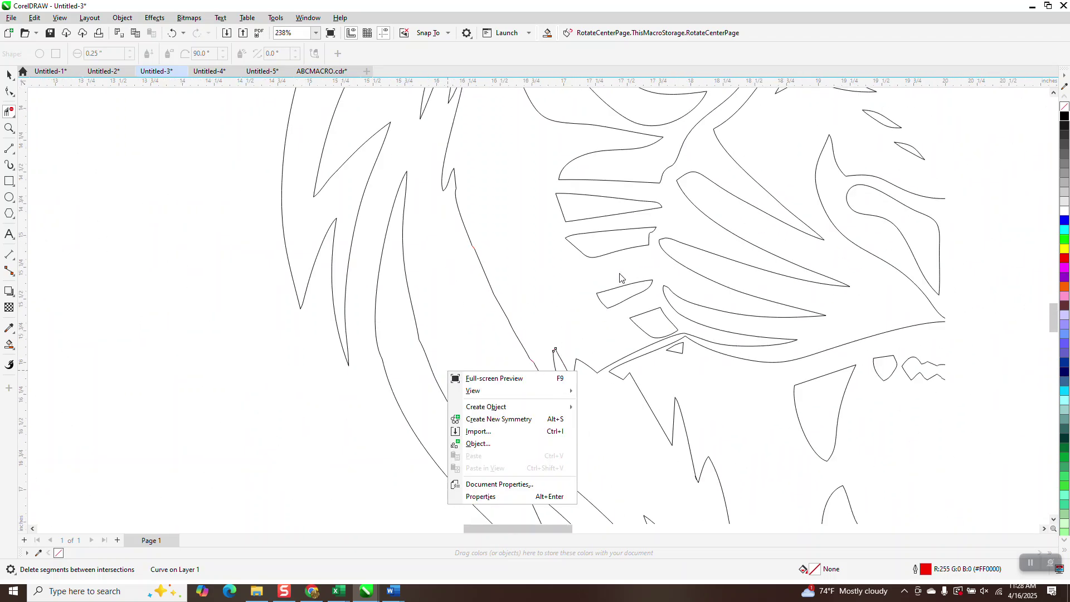
Zoom into the tiger's eye and delete the tiny stray segment on its outline
scroll(624, 259, down, 3)
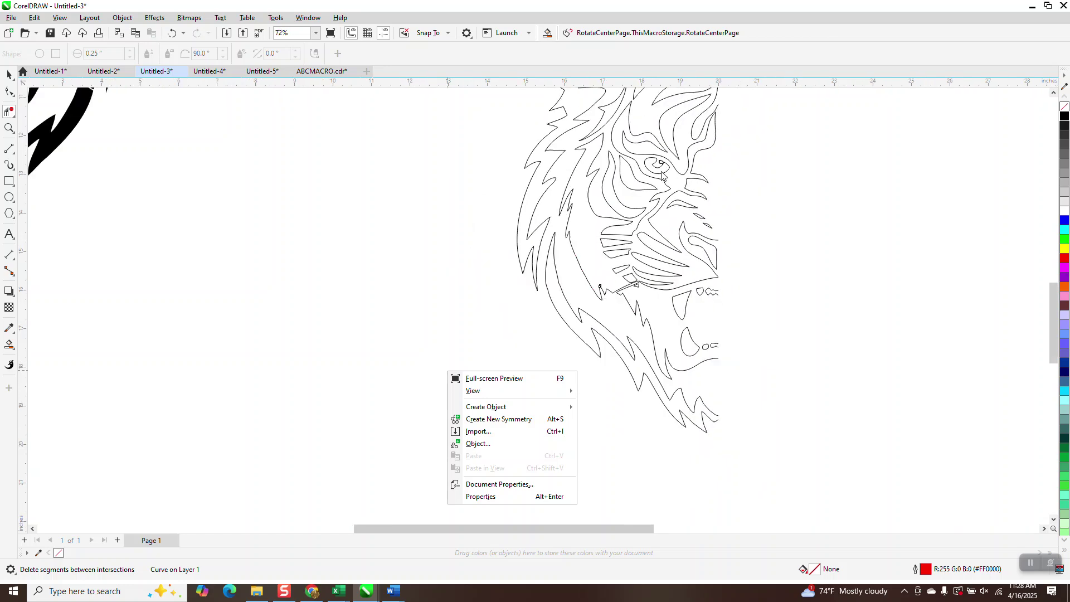
click(9, 129)
click(9, 129)
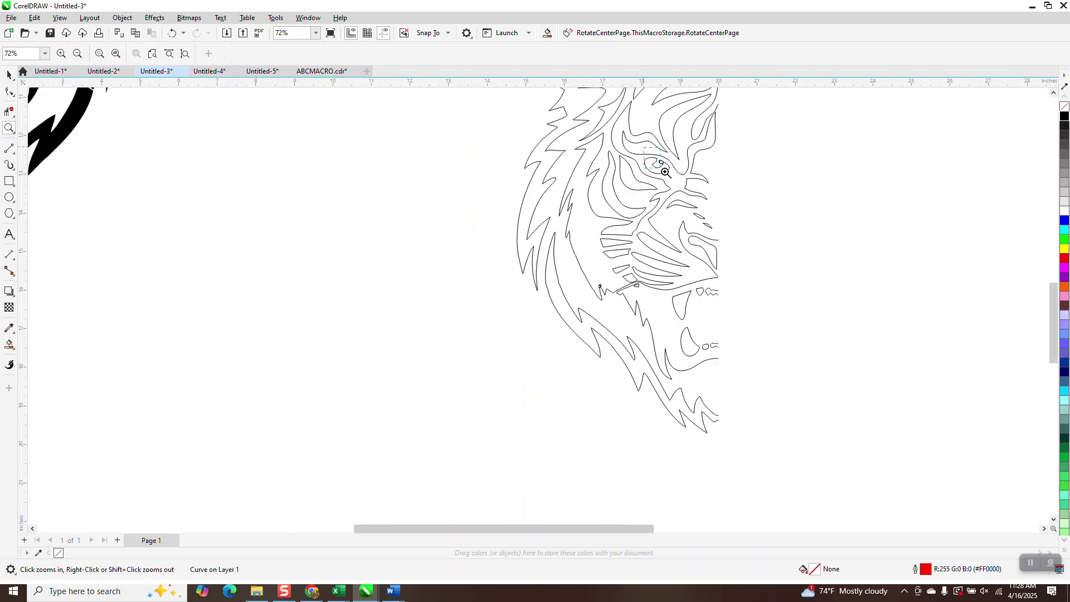
click(669, 172)
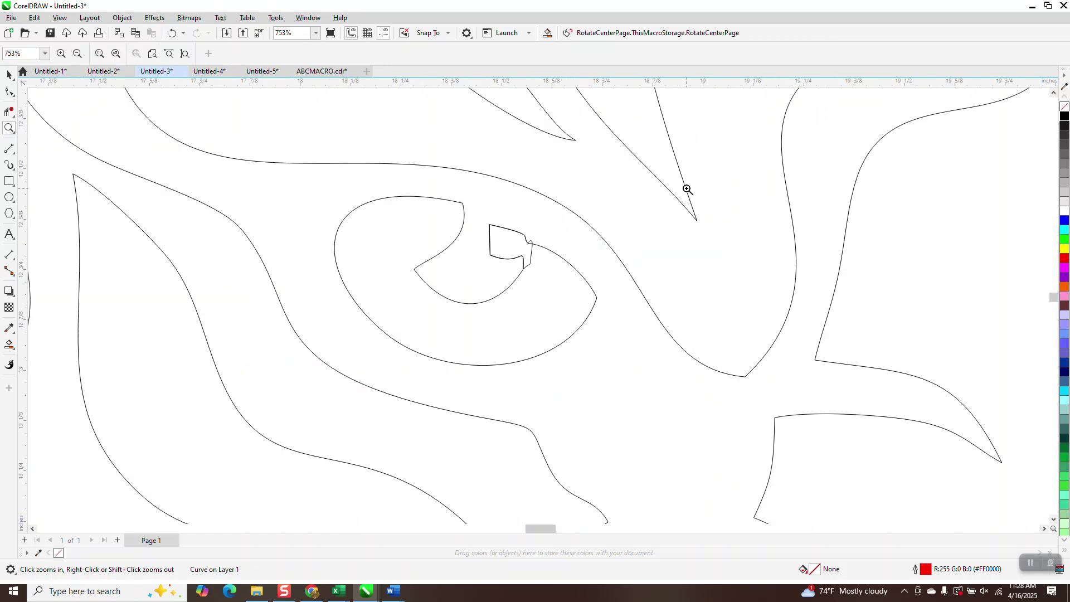
click(9, 112)
click(531, 249)
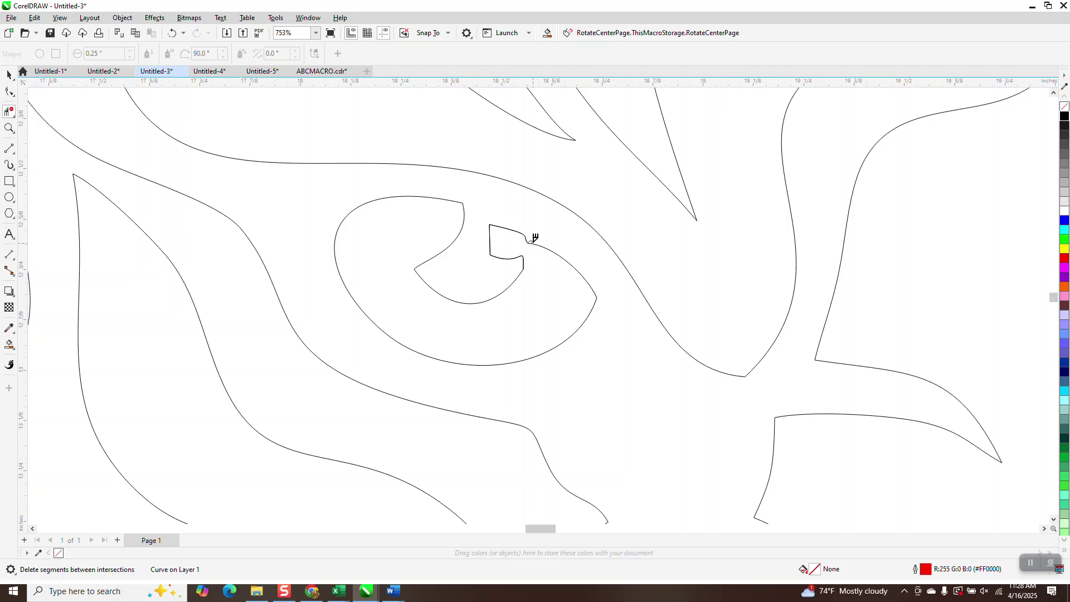
scroll(547, 240, down, 5)
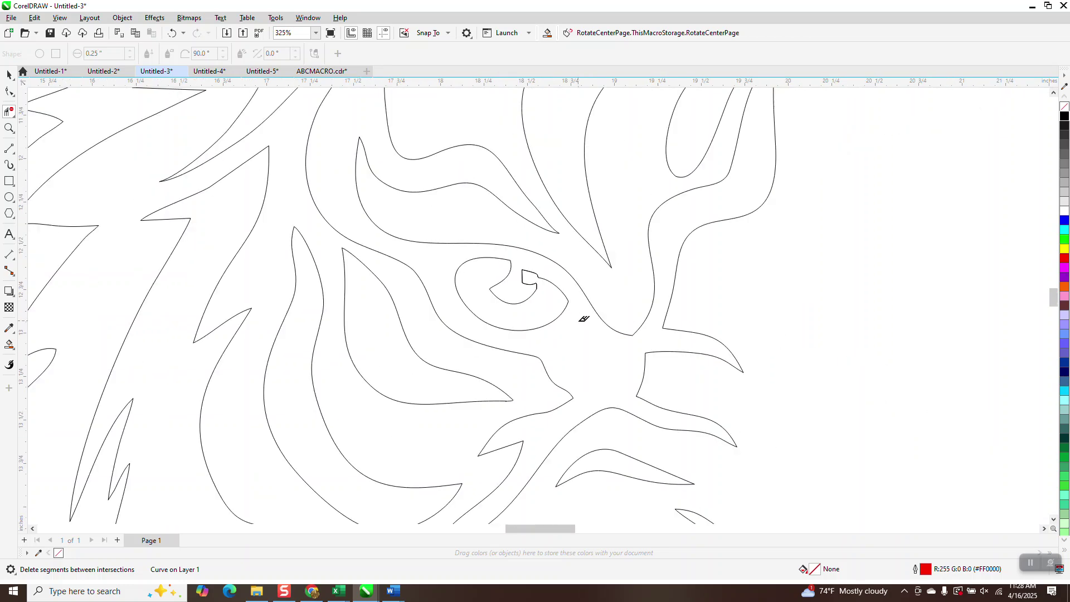
scroll(581, 295, down, 1)
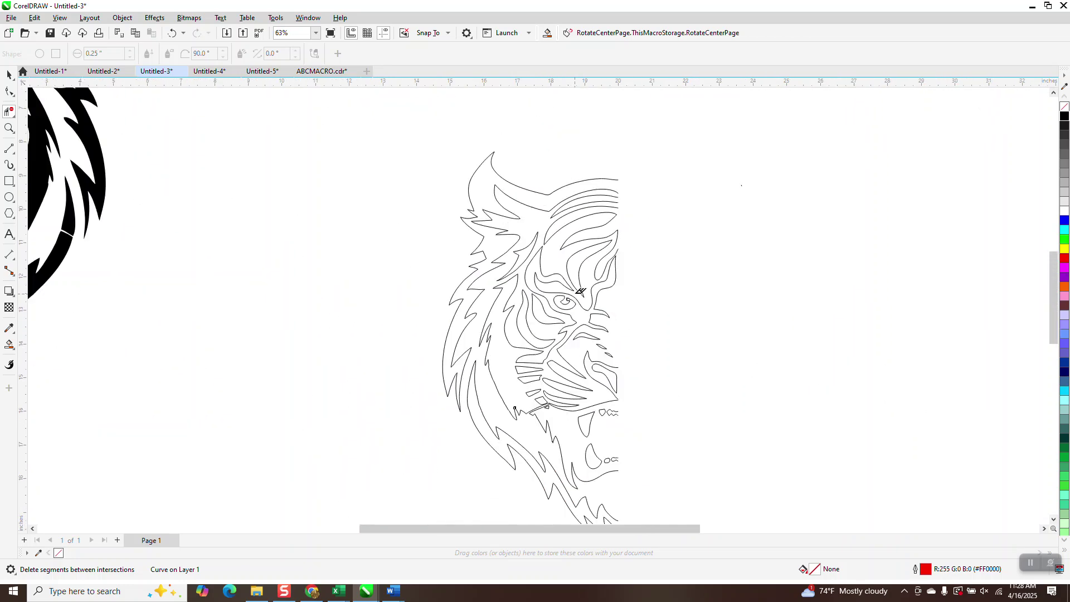
click(10, 75)
Marquee-select the 19 outline tiger pieces and group them with Ctrl+G
scroll(392, 161, down, 1)
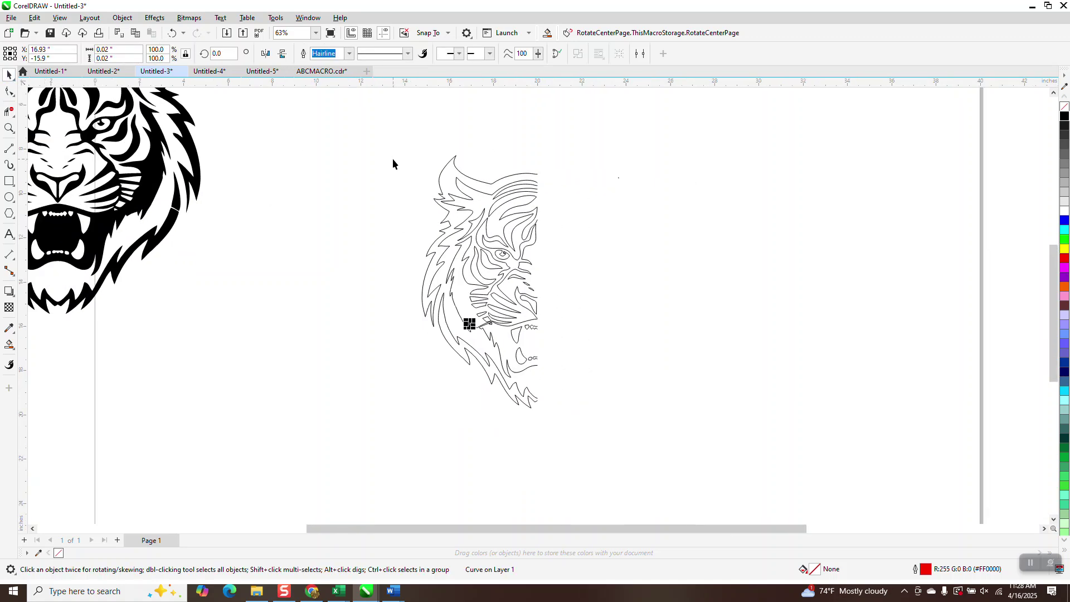
drag(398, 128, 493, 363)
drag(602, 435, 629, 404)
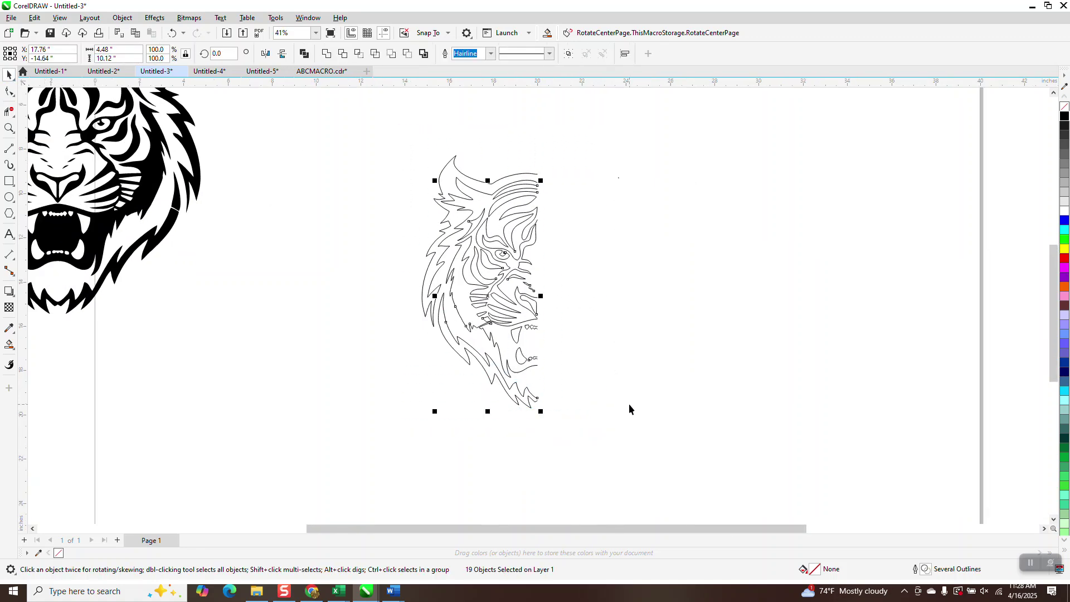
key(ctrl+g)
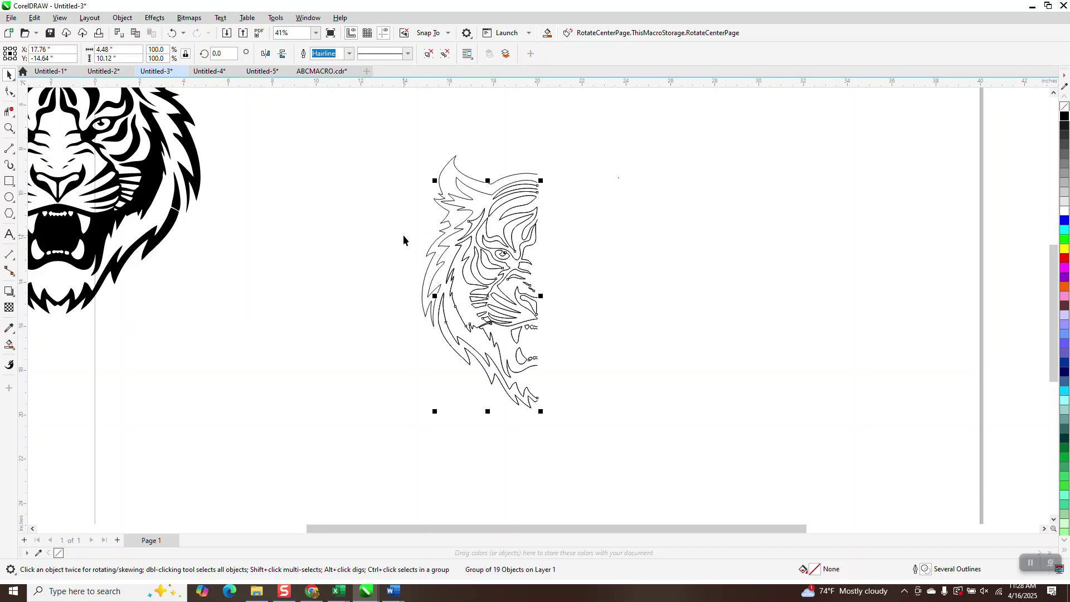
Check the selection around the grouped tiger and its stray dot, then clear it
click(397, 191)
drag(382, 125, 648, 488)
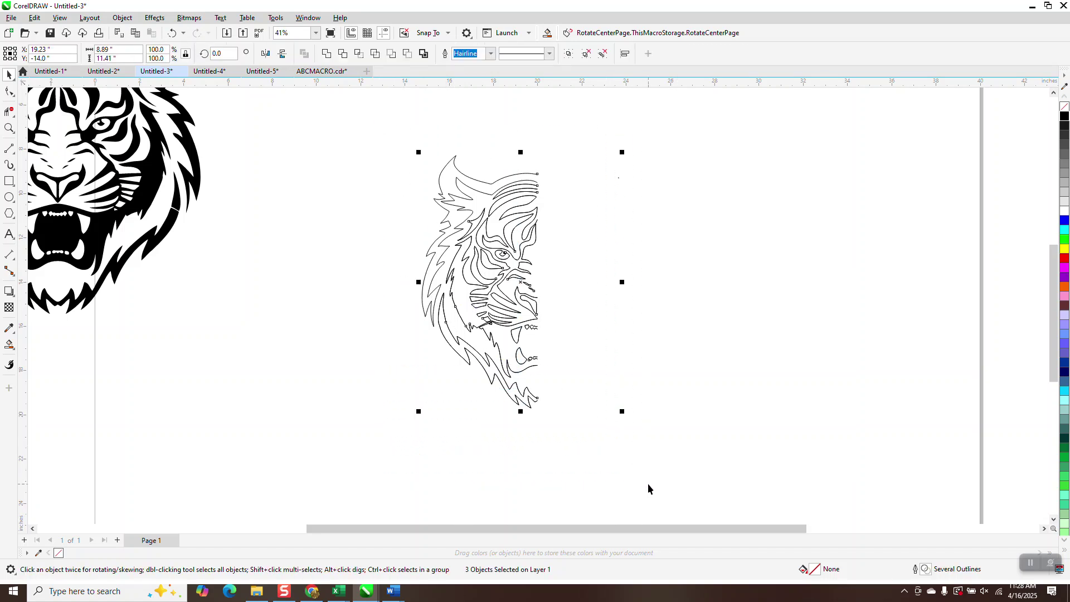
drag(565, 137, 781, 450)
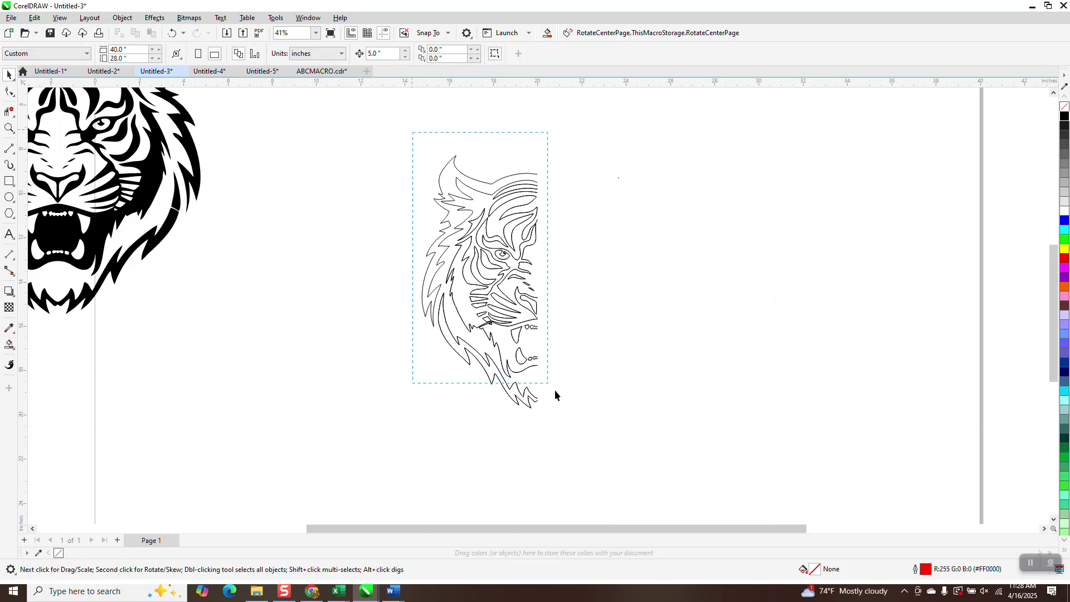
drag(555, 391, 554, 443)
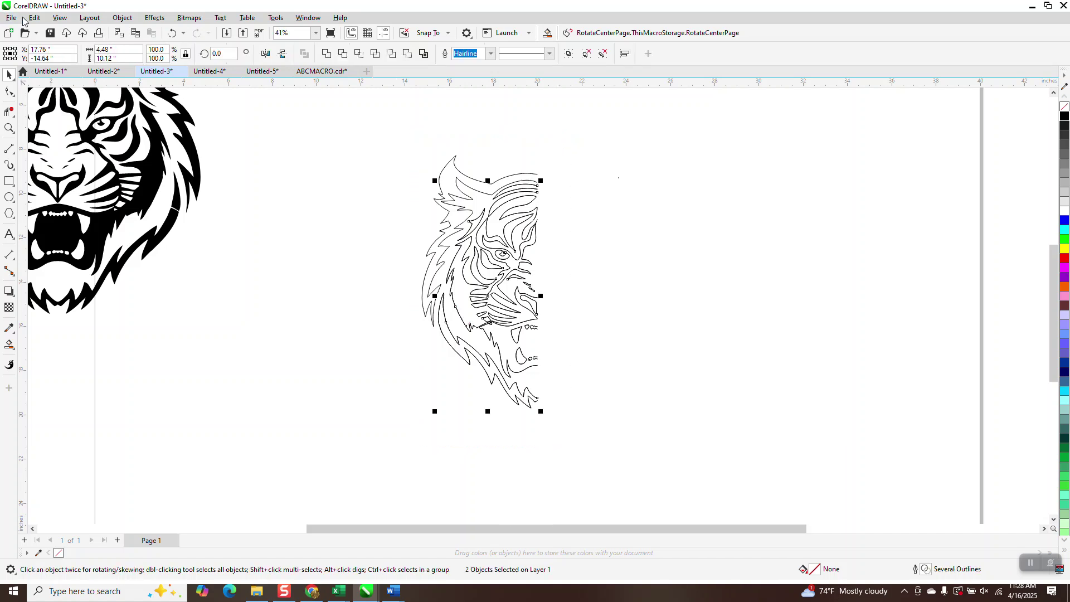
click(59, 19)
Switch the drawing display to Normal, then to Enhanced
click(81, 45)
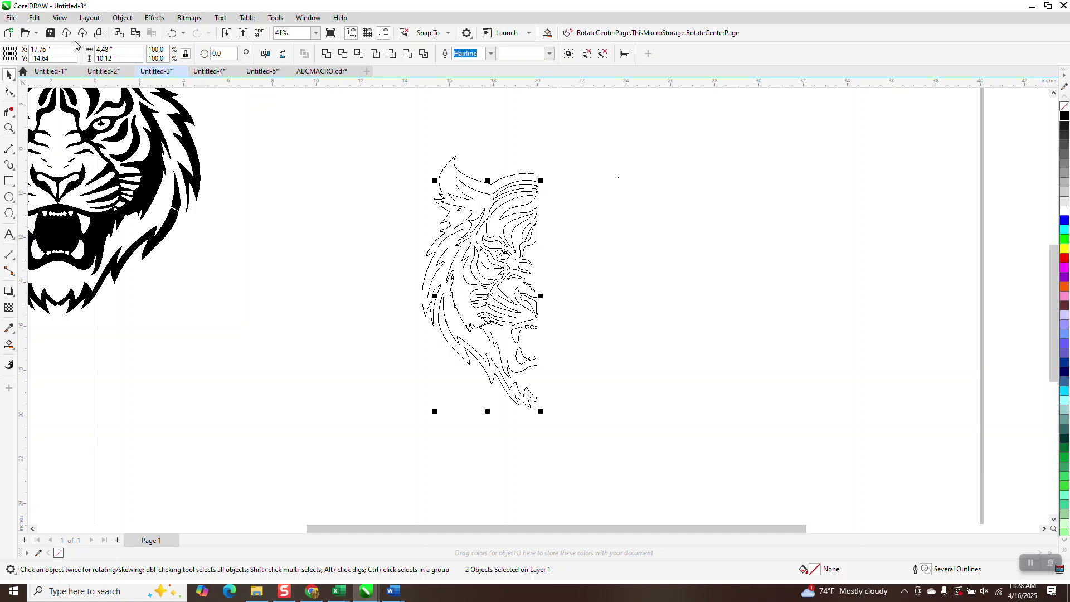
click(60, 18)
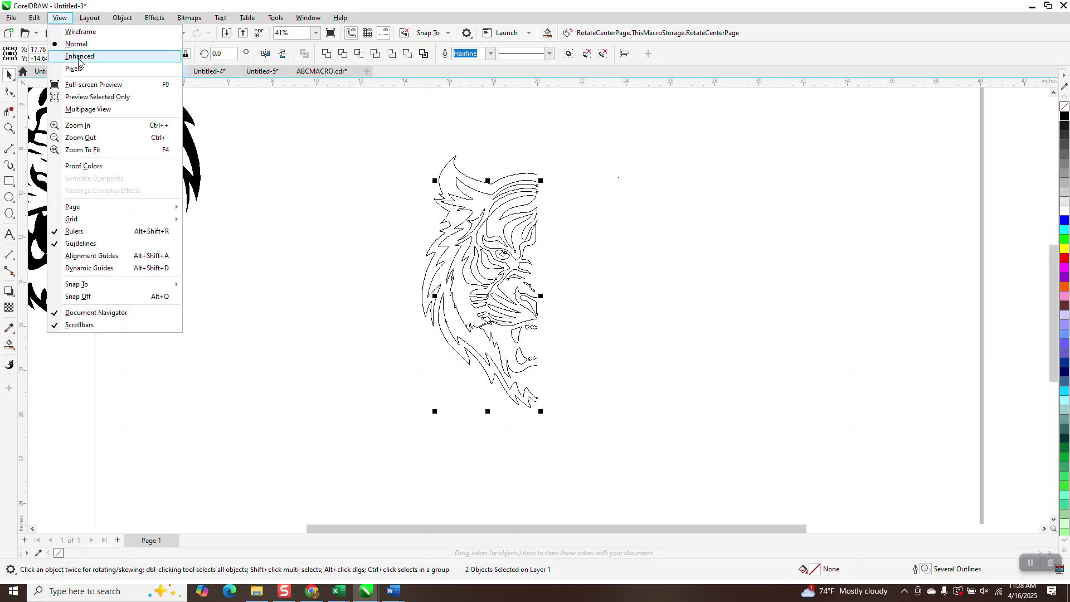
click(79, 57)
Marquee-select the outline tiger, widen the selection around it, then deselect
drag(400, 138, 568, 434)
drag(379, 130, 878, 465)
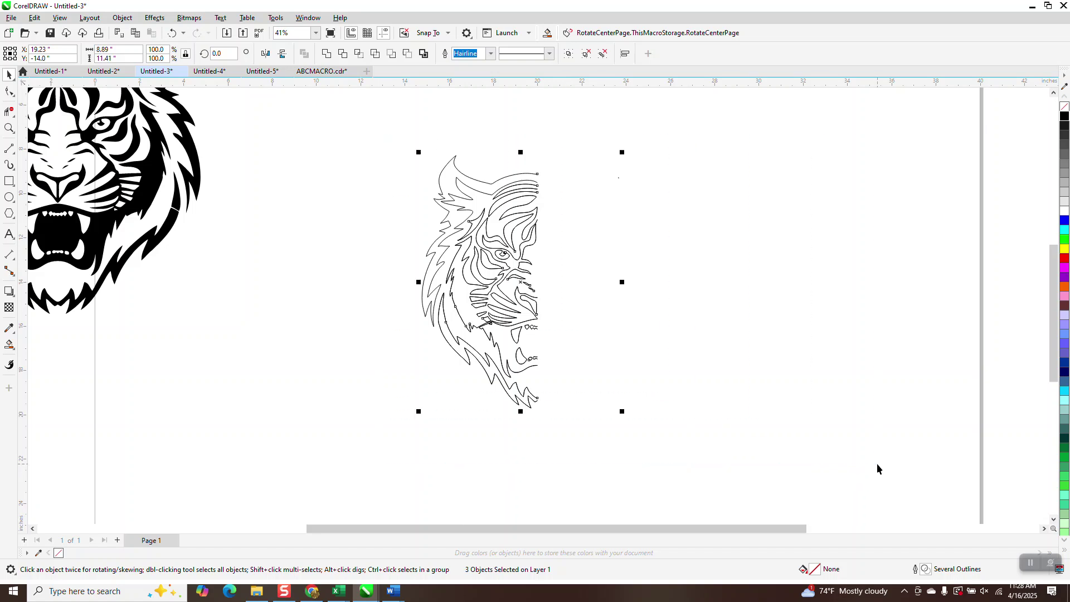
click(624, 213)
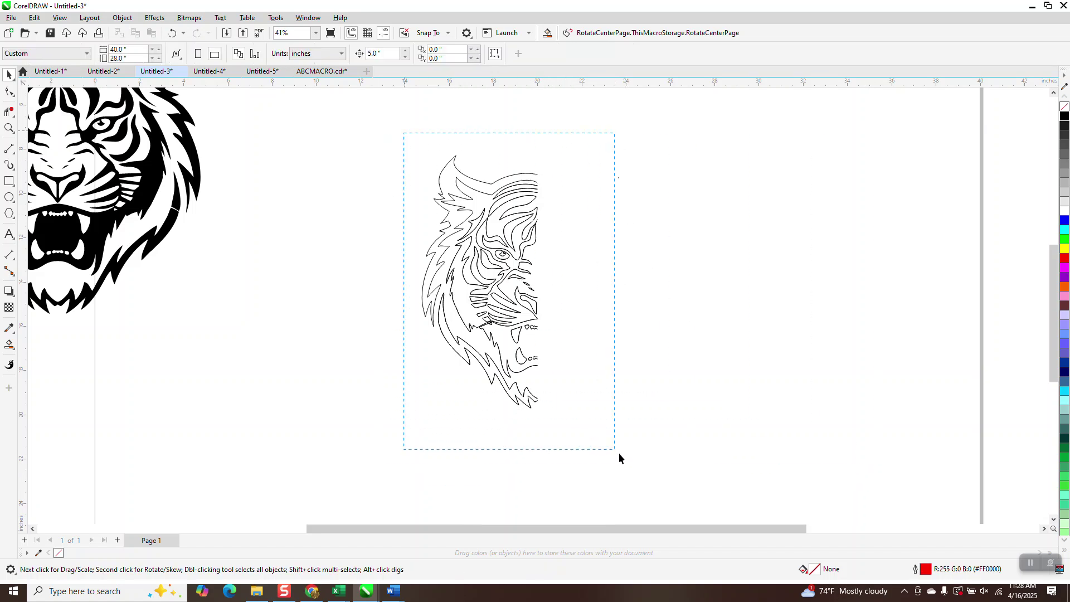
drag(619, 458, 623, 446)
click(122, 17)
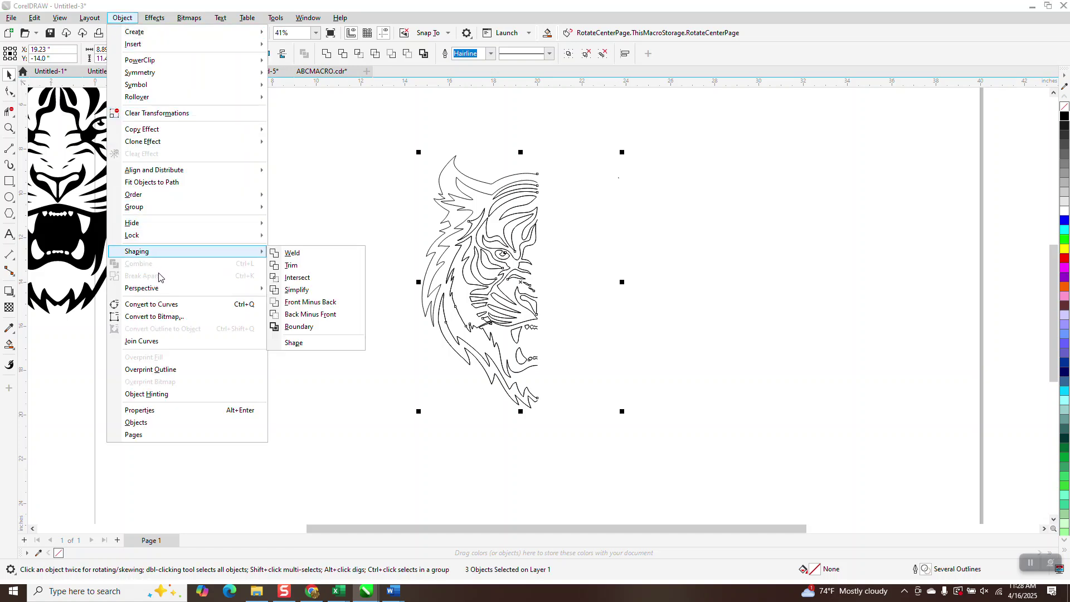
click(390, 178)
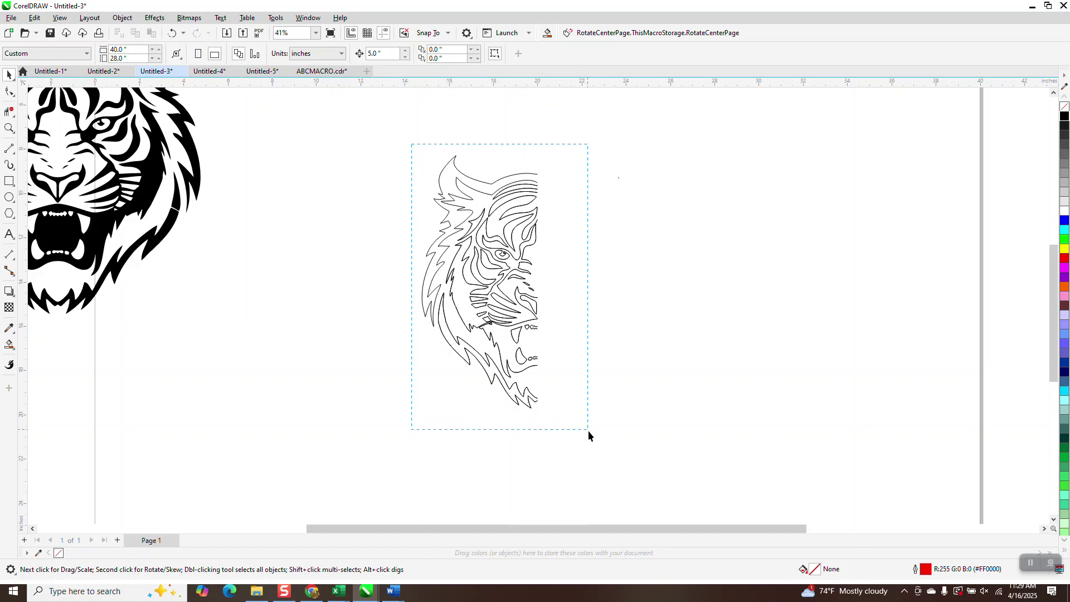
drag(588, 430, 589, 430)
drag(371, 131, 807, 467)
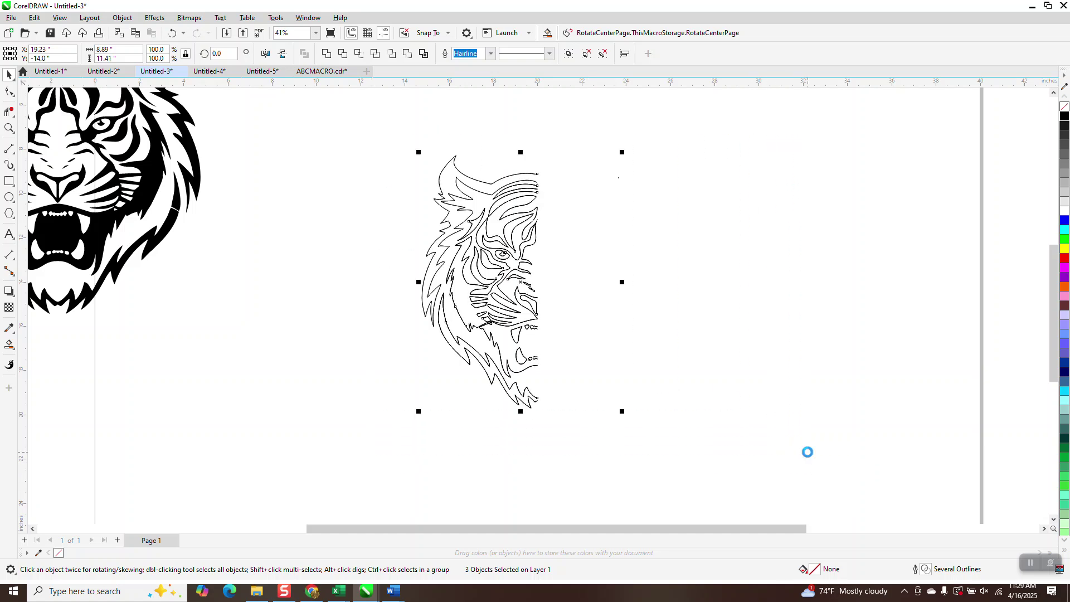
drag(419, 282, 639, 264)
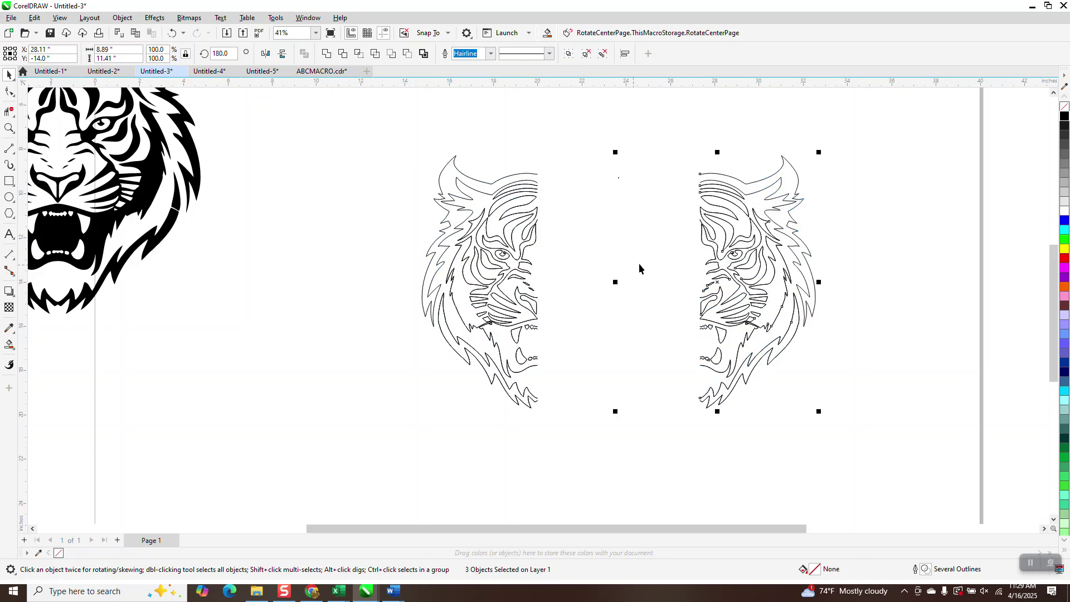
key(Delete)
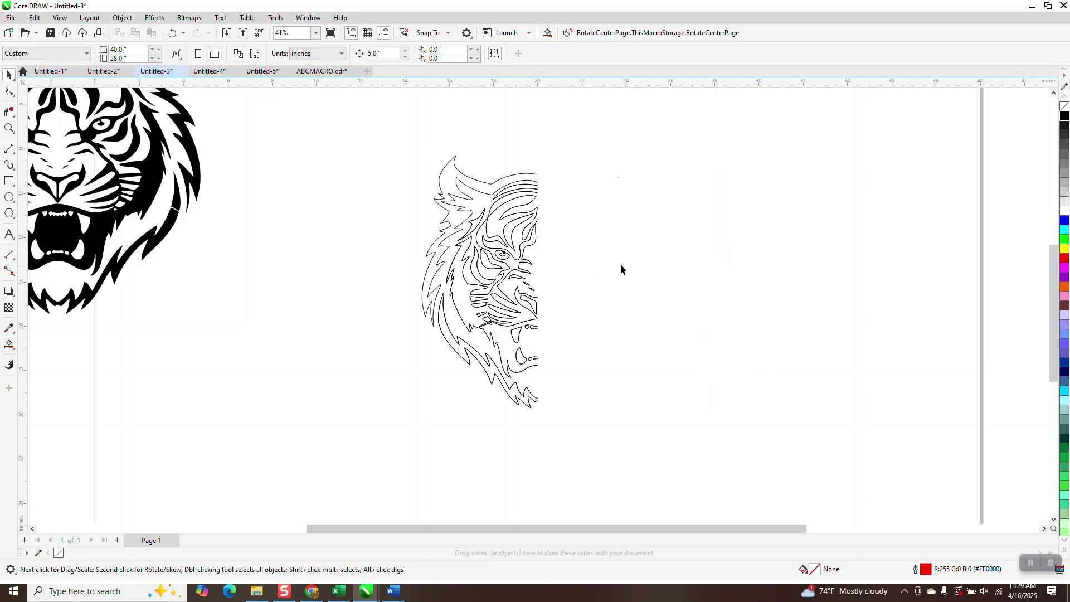
click(9, 128)
Zoom in on the half tiger and select its outline curve
drag(399, 153, 653, 454)
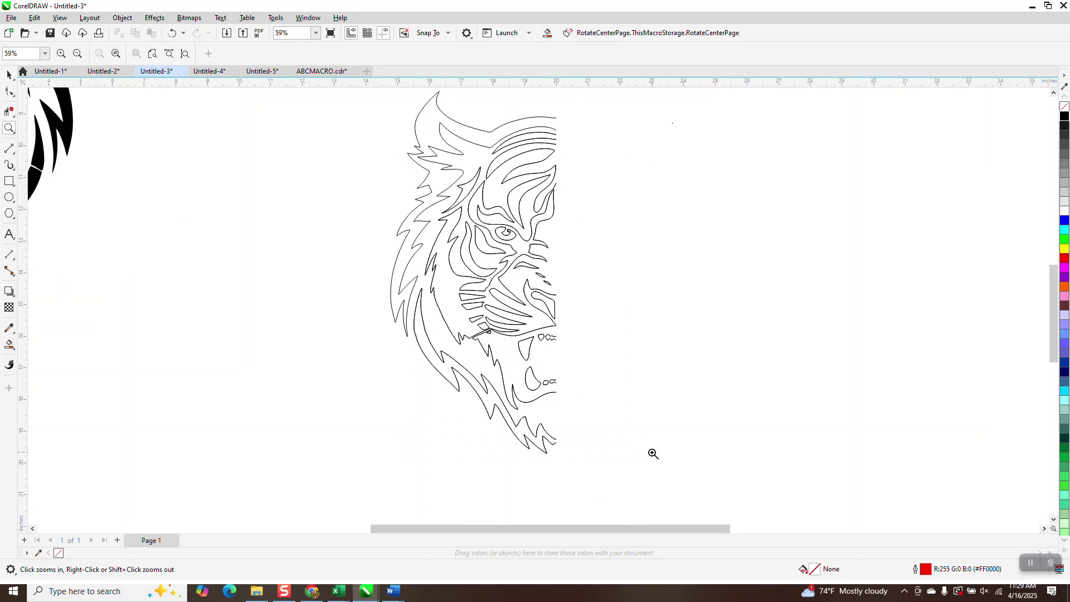
scroll(581, 374, down, 2)
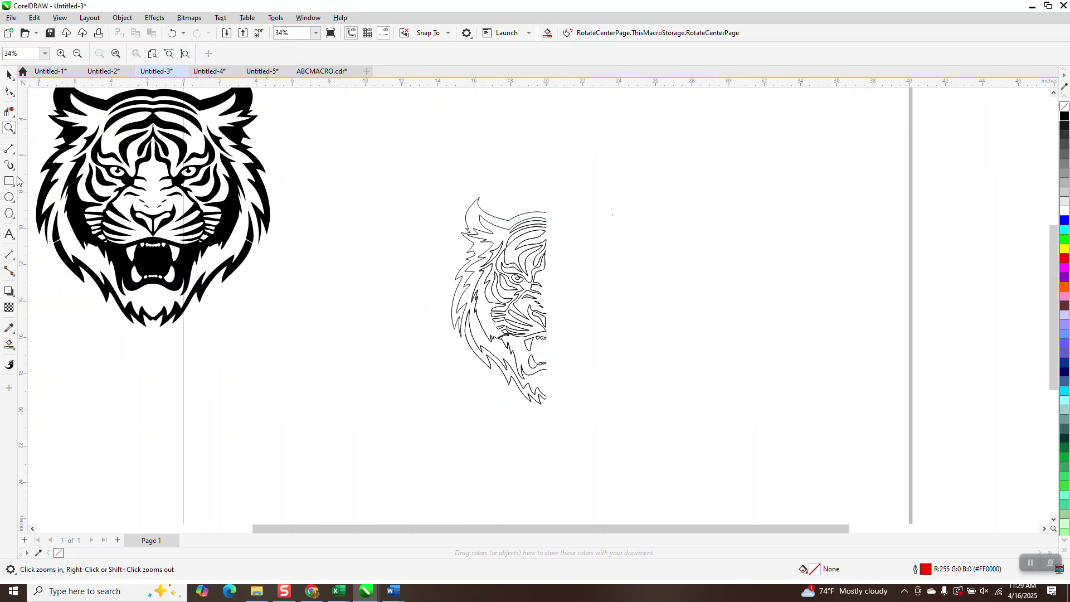
click(9, 74)
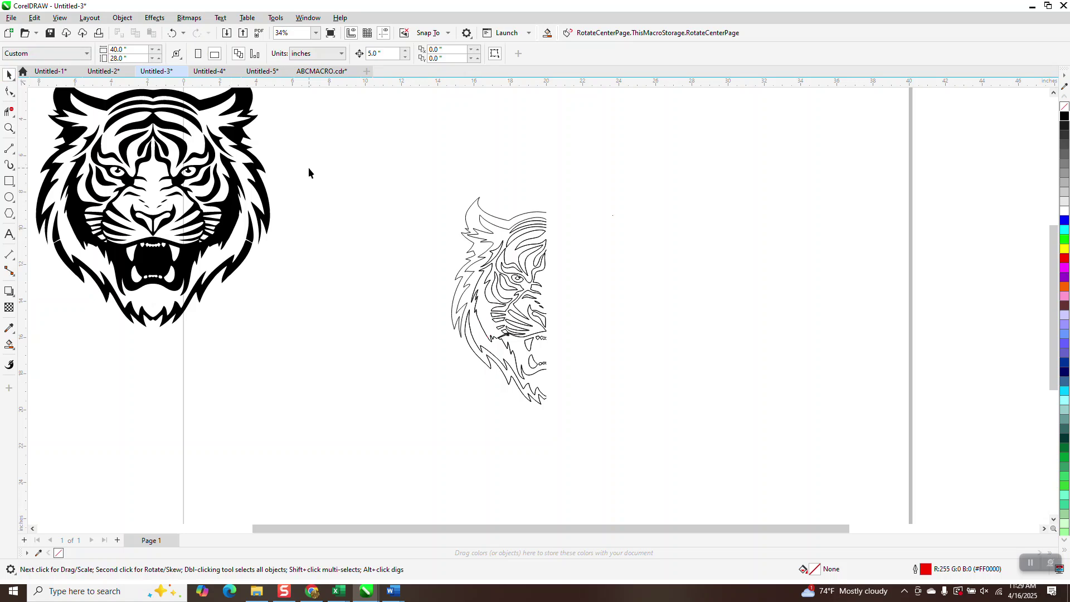
click(480, 209)
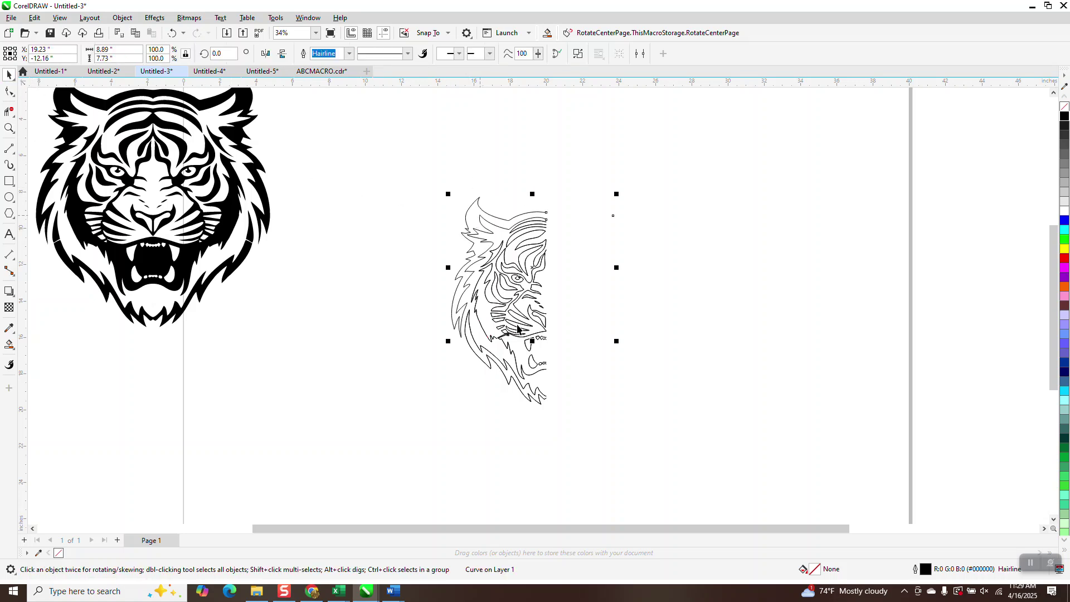
drag(635, 222, 636, 245)
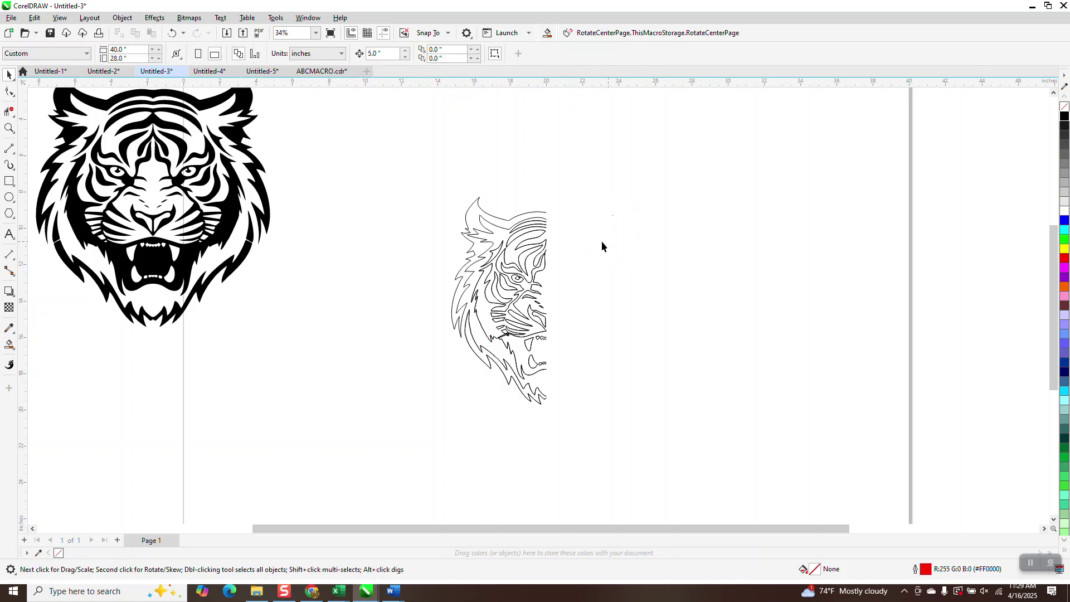
click(522, 221)
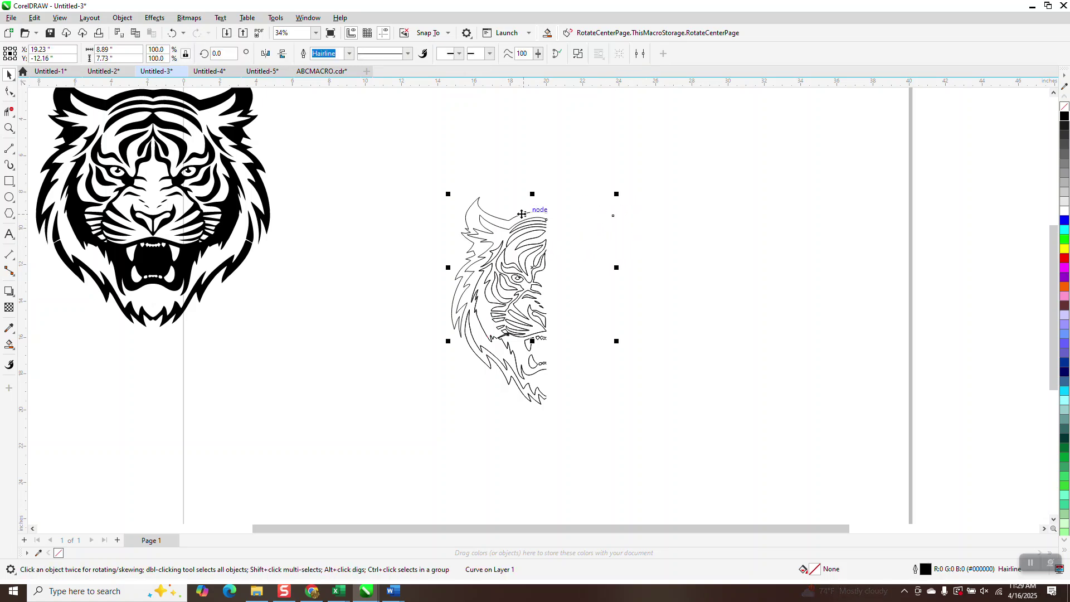
With the Shape tool, delete the stray two-node fragment, then reselect the half tiger
click(9, 92)
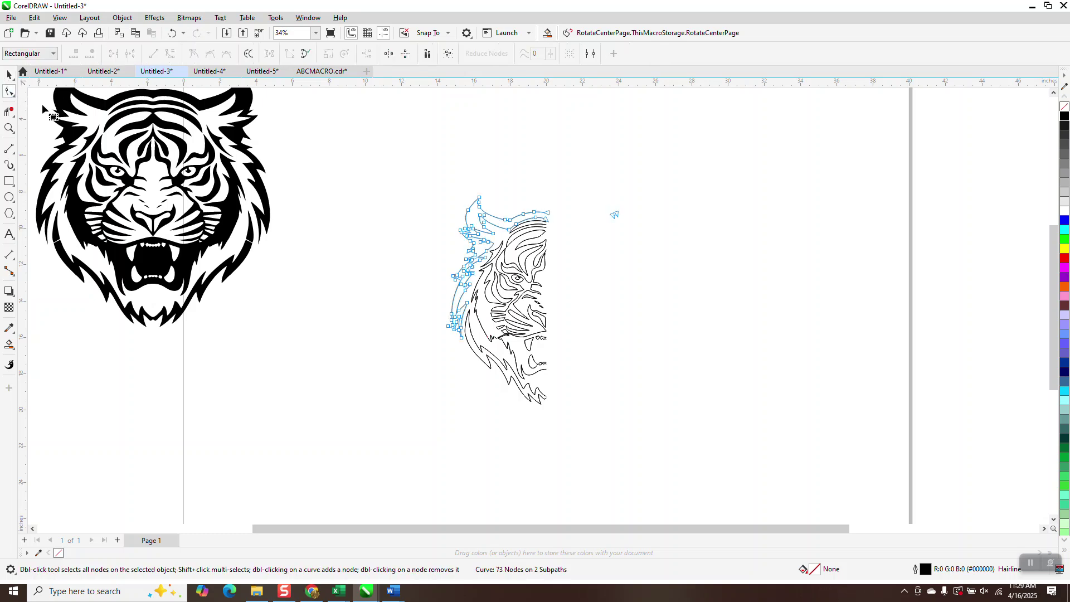
drag(657, 250, 660, 249)
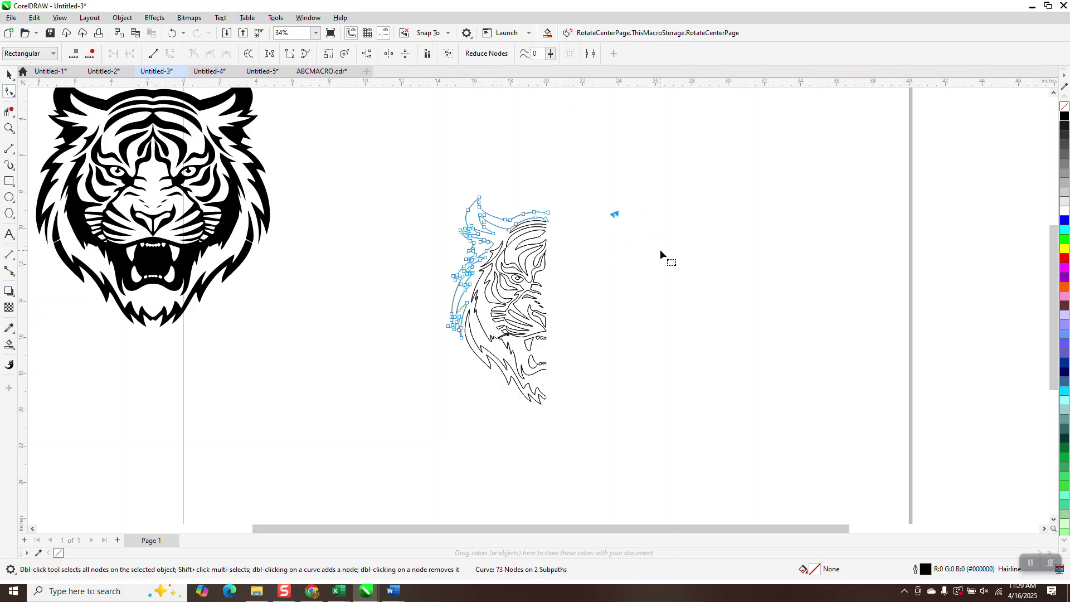
key(Delete)
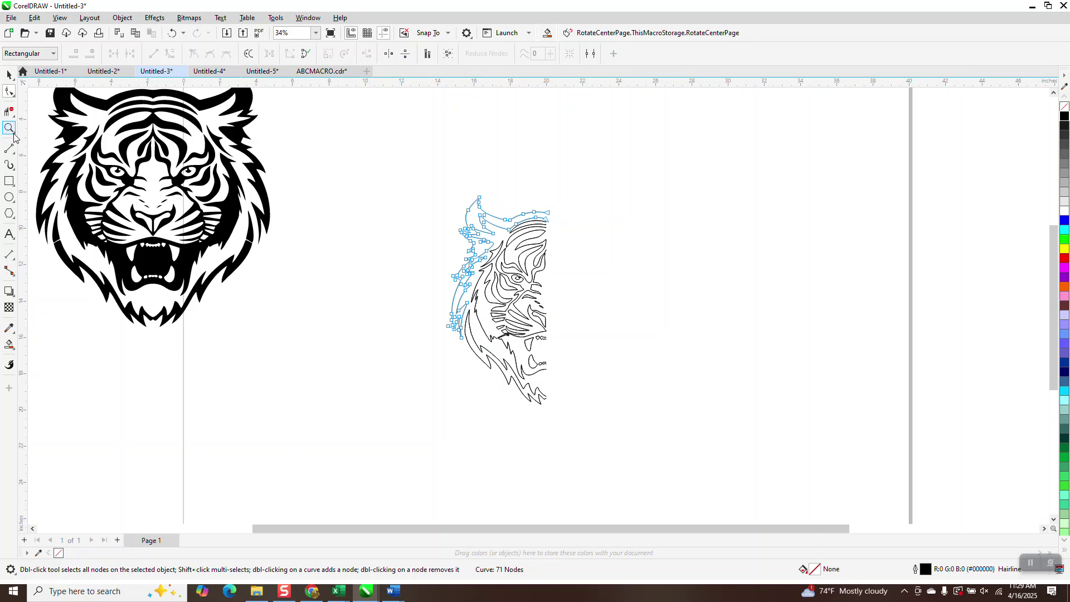
click(9, 74)
drag(380, 173, 599, 413)
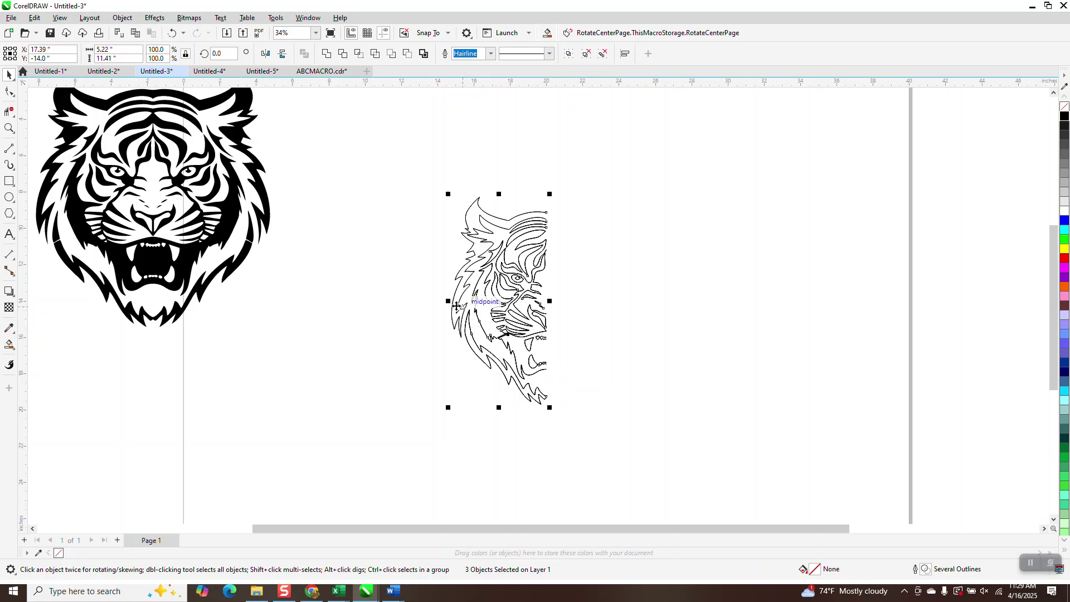
Drop a mirrored copy of the half tiger to the right and zoom into the forehead seam
drag(448, 301, 646, 301)
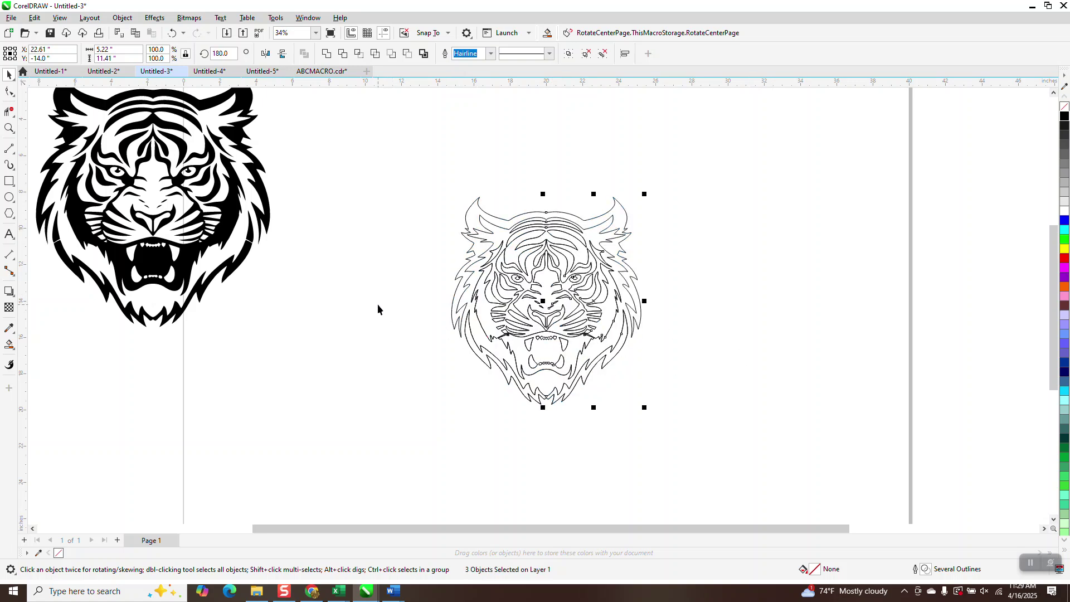
click(9, 128)
drag(488, 193, 576, 243)
scroll(555, 212, down, 4)
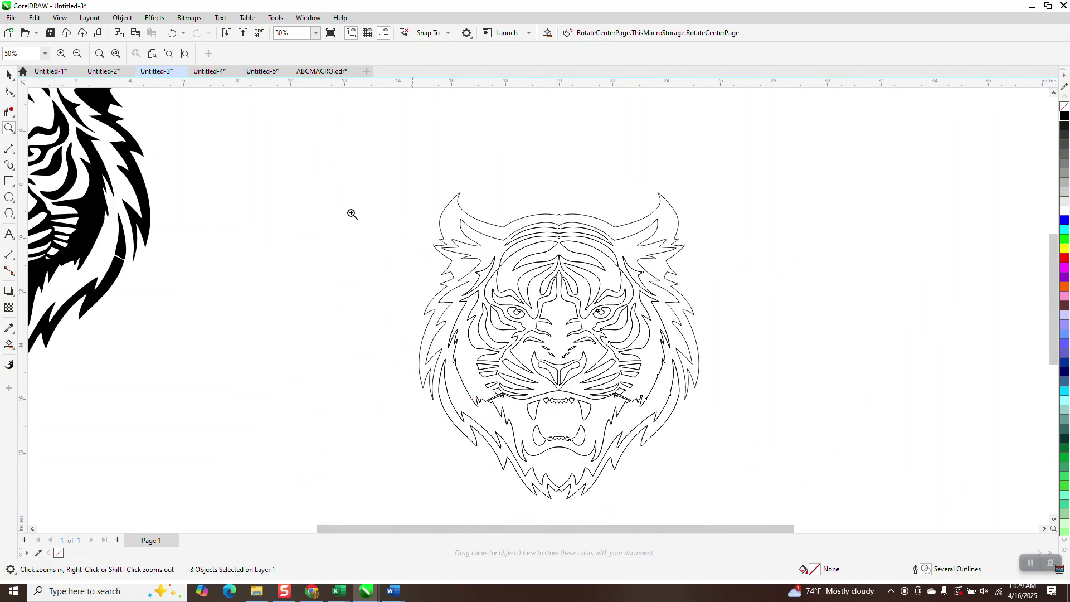
click(8, 181)
Draw a rectangle around the tiger, test a black Smart Fill, and undo it
drag(395, 185, 631, 437)
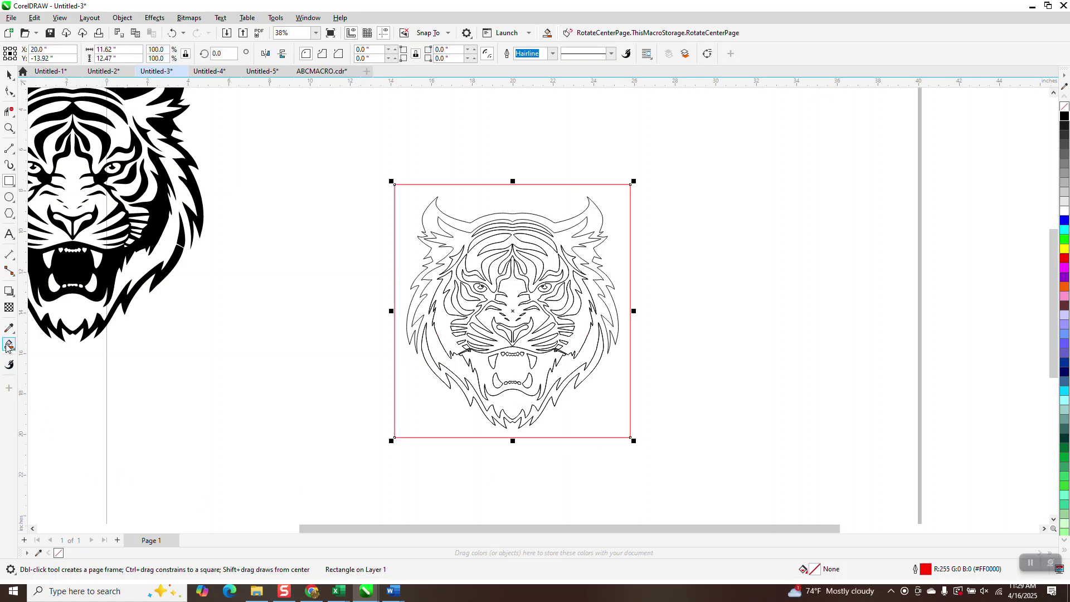
key(s)
click(518, 216)
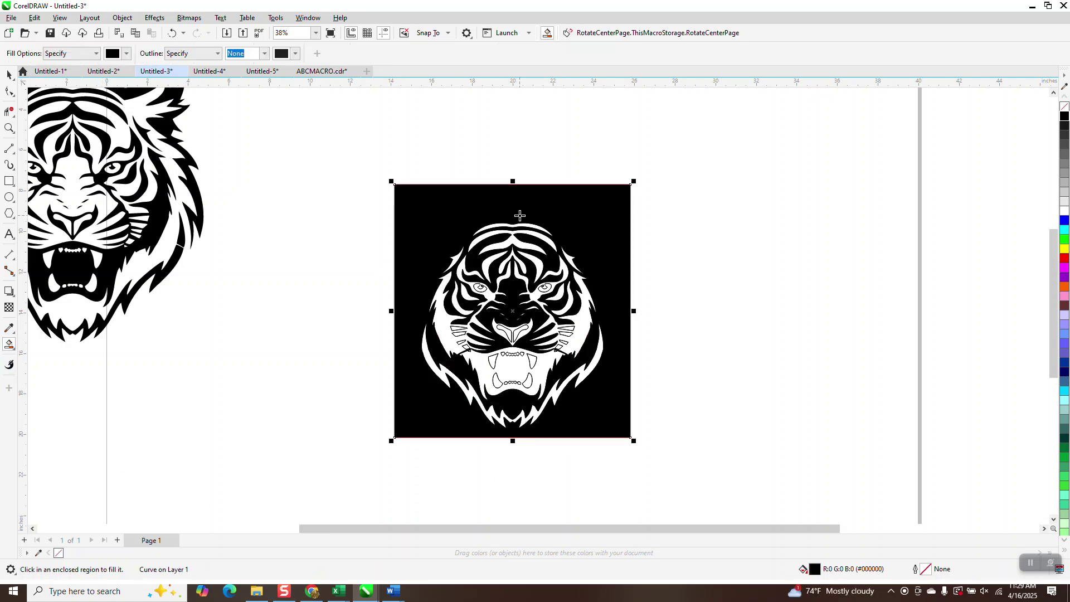
click(171, 32)
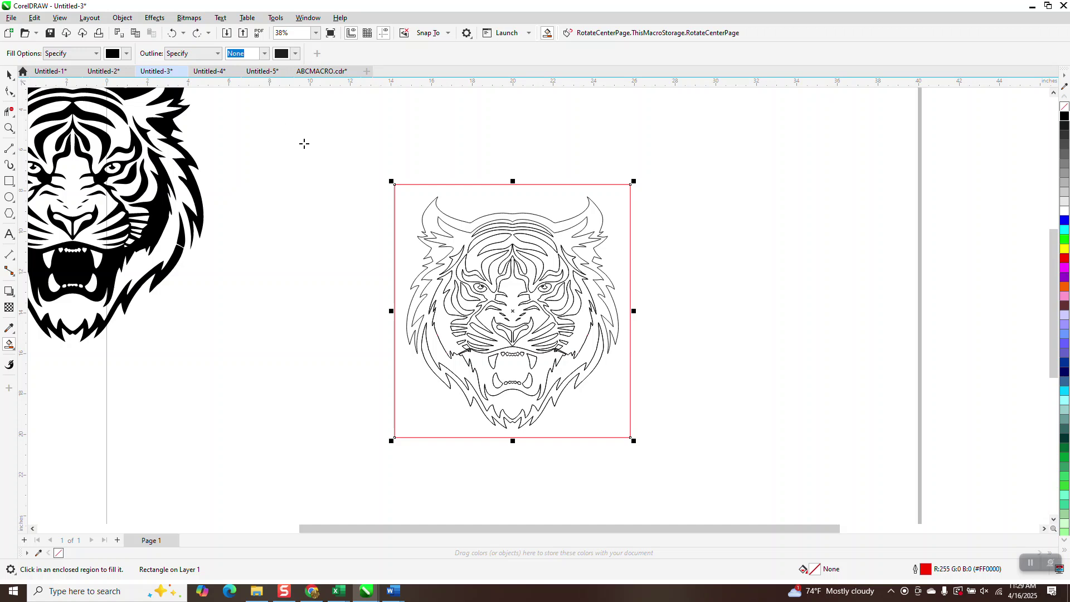
Weld the rectangle and all tiger outlines into one curve, then test and undo Smart Fill
click(8, 75)
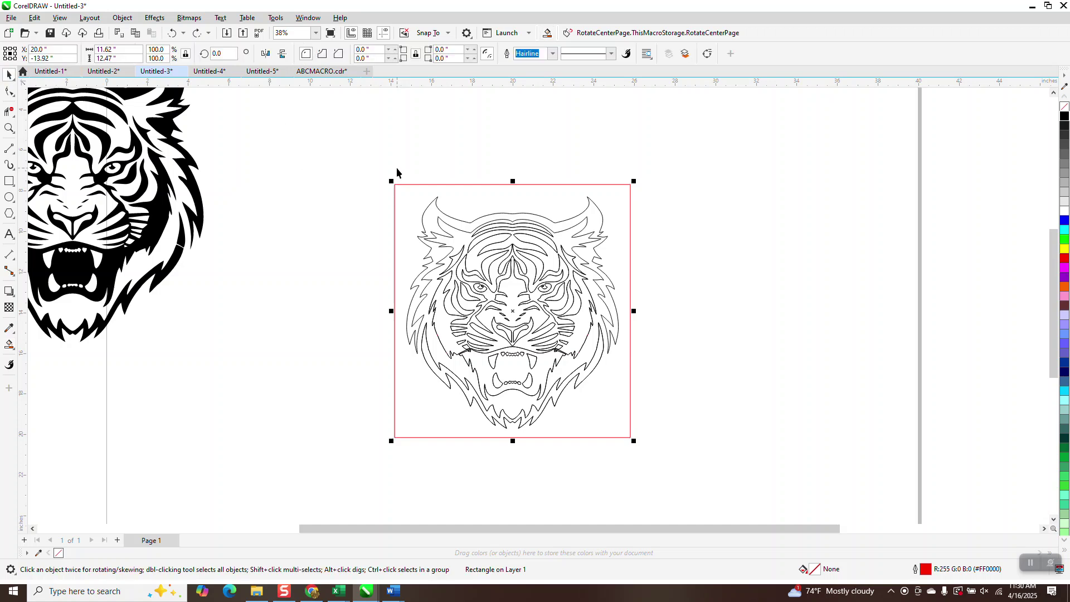
drag(398, 170, 625, 432)
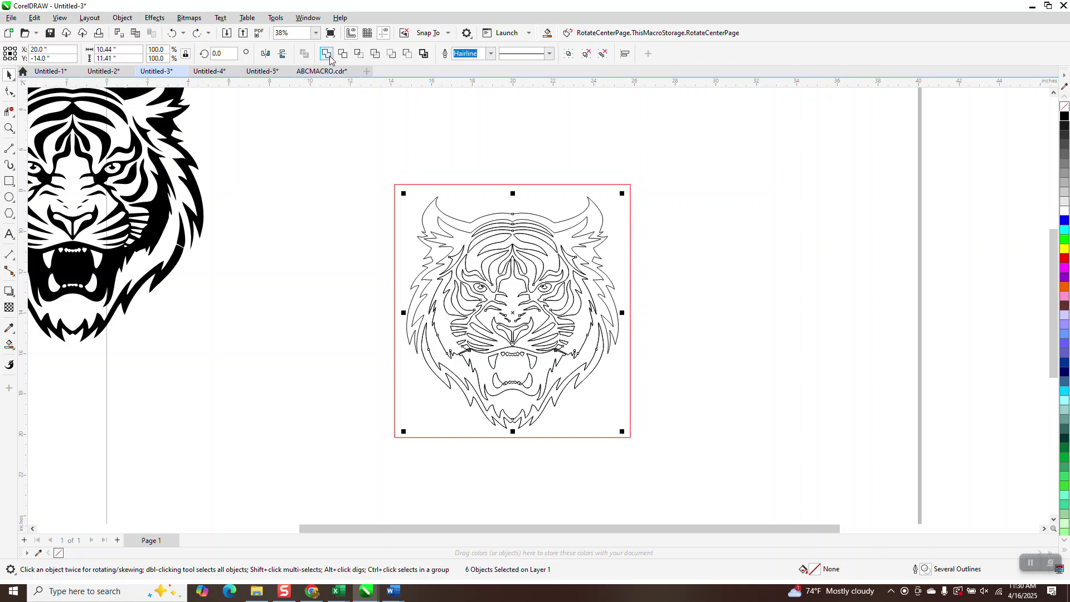
click(326, 53)
click(9, 345)
click(452, 221)
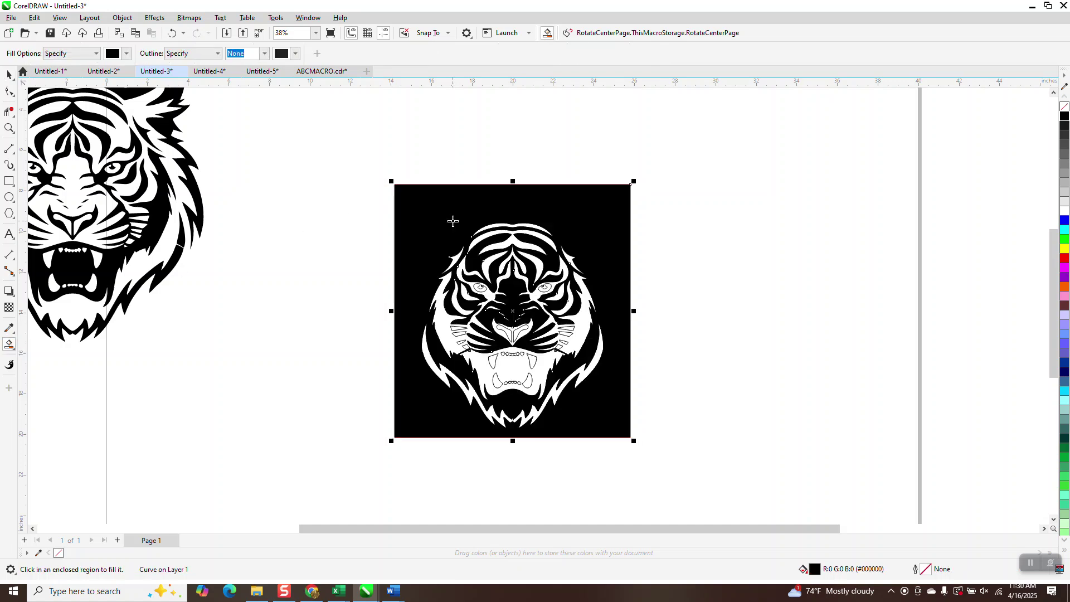
click(172, 33)
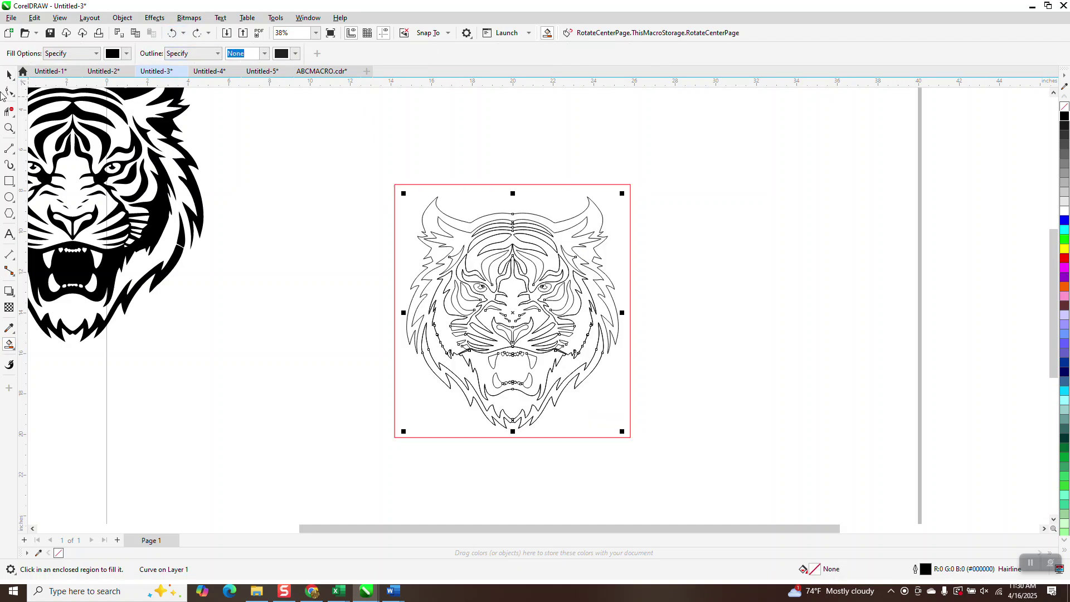
Break the welded curve apart into separate curves and deselect everything
click(7, 74)
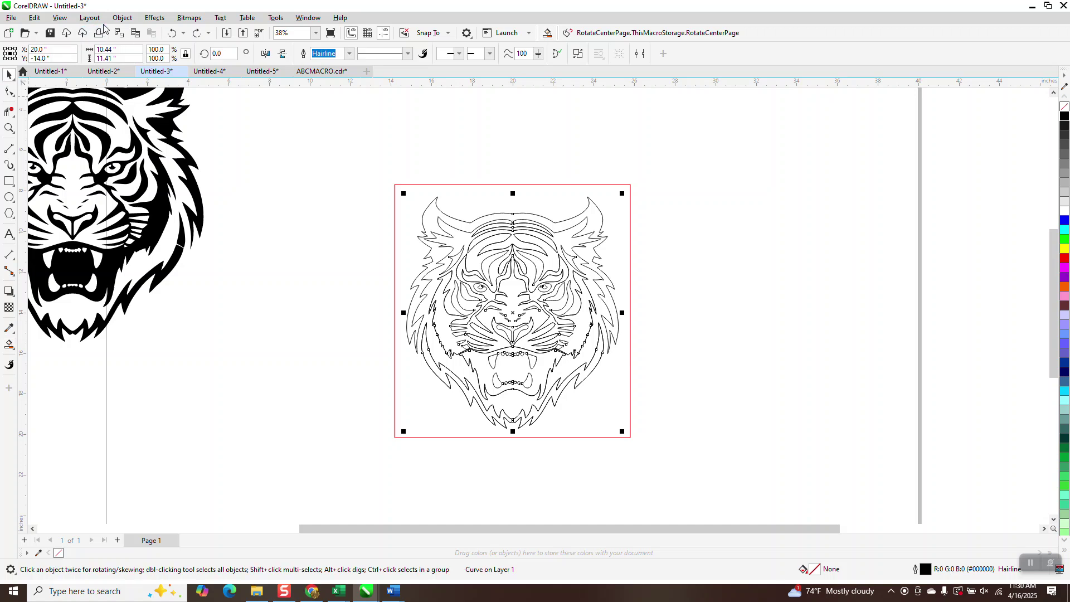
click(122, 17)
click(152, 275)
click(248, 179)
Move the left and right mane curves off the tiger side by side and select both
click(529, 214)
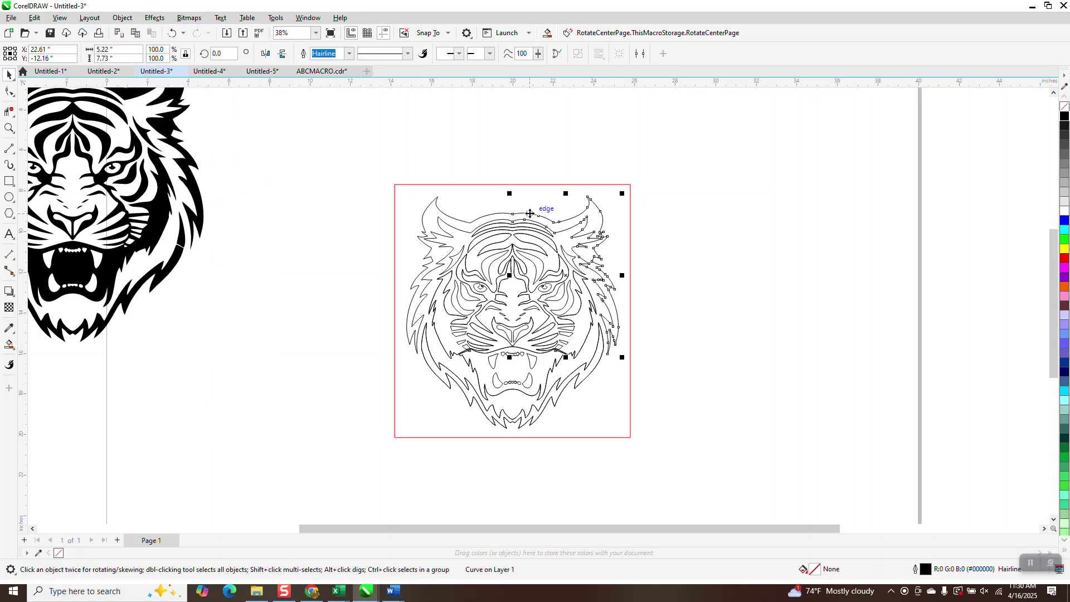
drag(529, 214, 732, 215)
drag(424, 237, 627, 237)
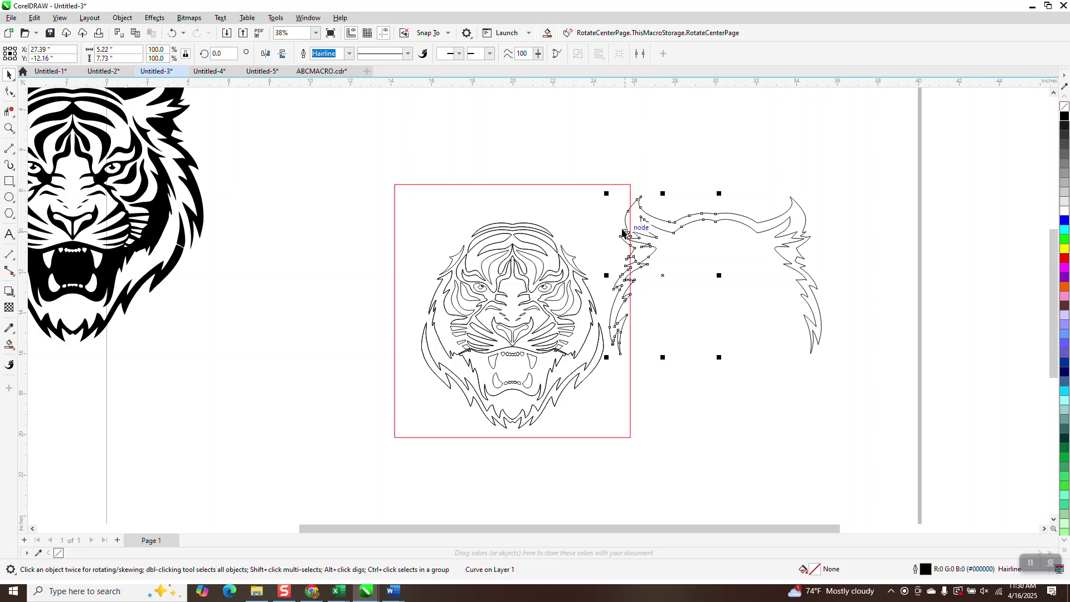
drag(651, 234, 757, 234)
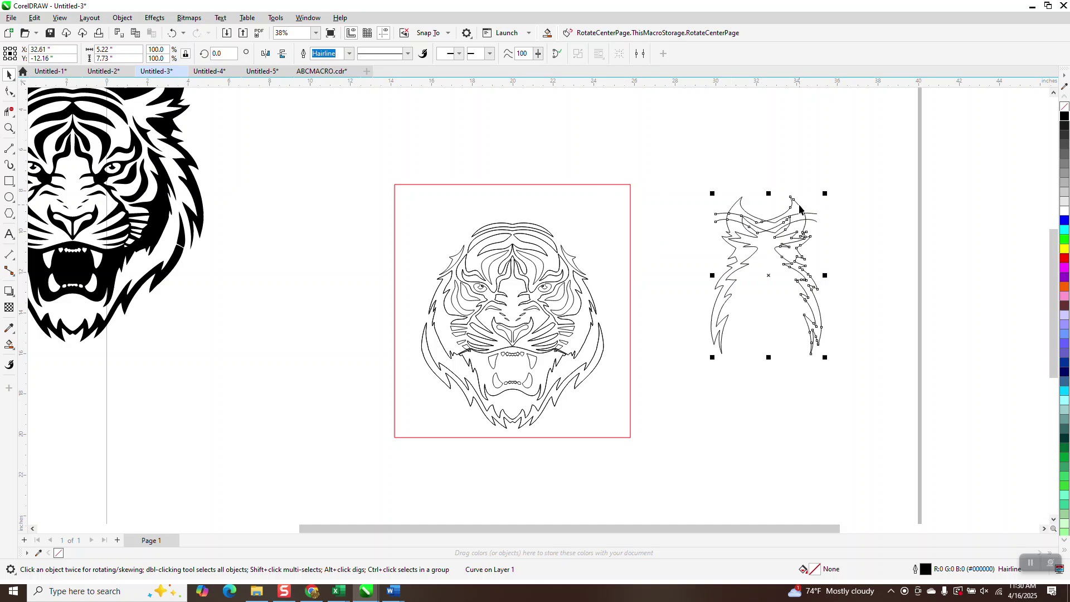
key(Right)
drag(681, 162, 954, 390)
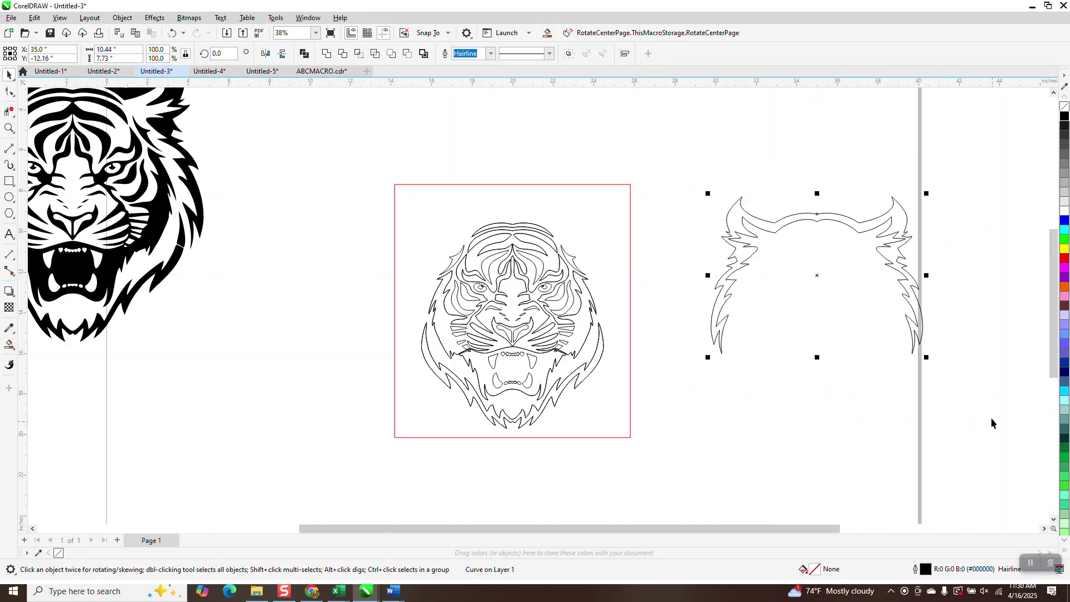
Show both mane curves' nodes with the Shape tool, zooming in to inspect the right side
click(10, 92)
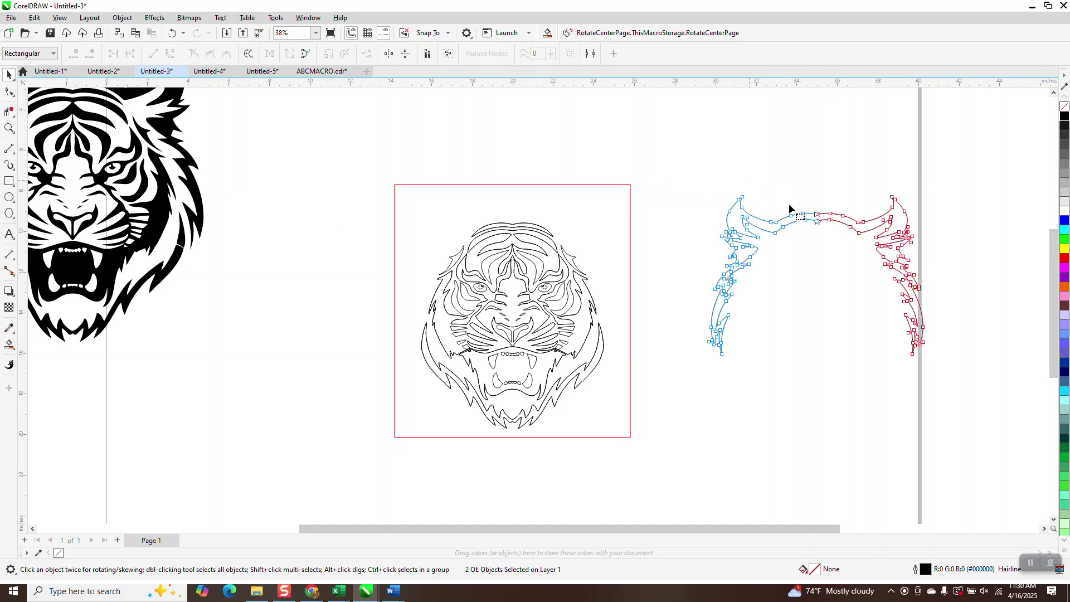
click(9, 128)
drag(737, 171, 925, 346)
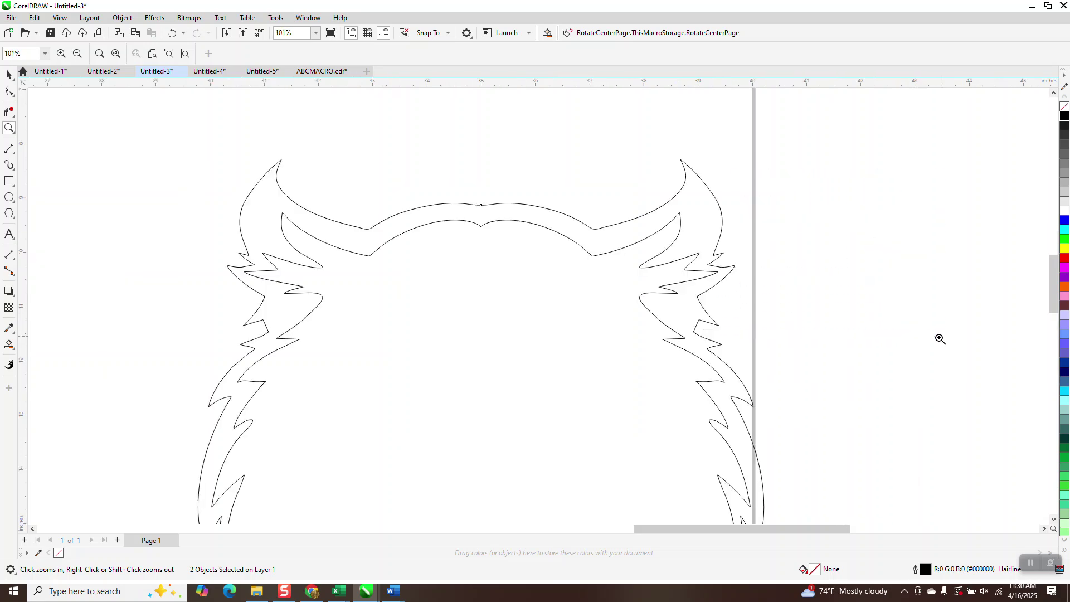
right_click(557, 251)
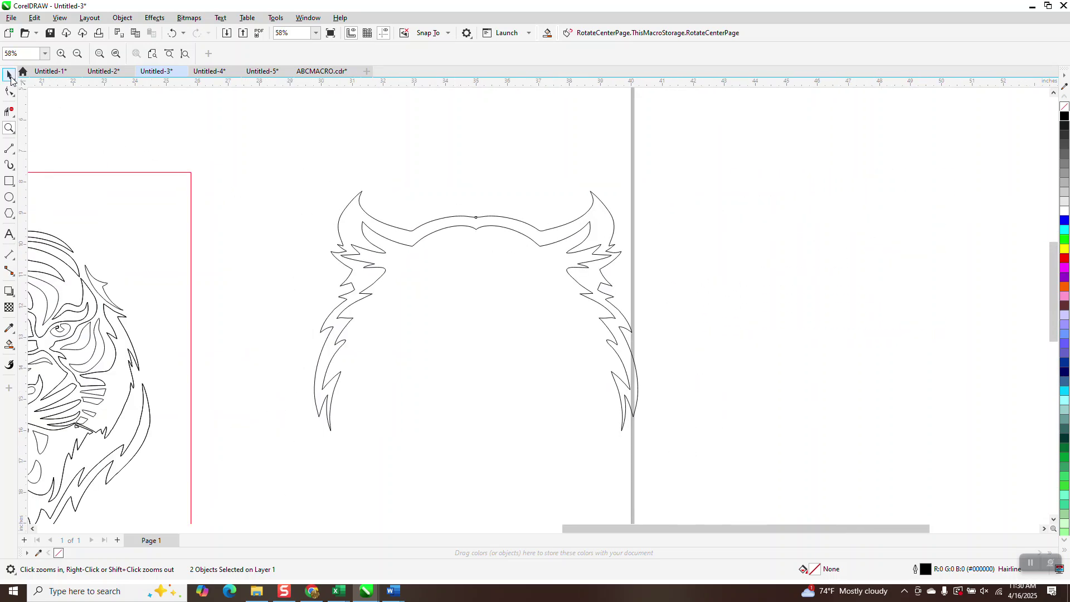
click(9, 74)
click(9, 91)
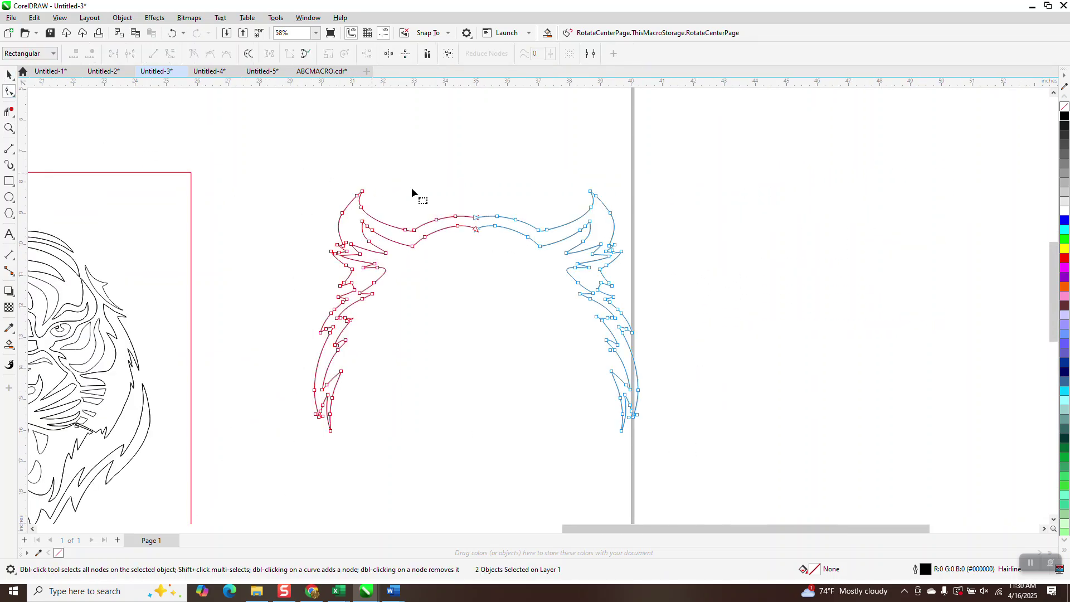
Join the mane halves' centre nodes using the Join Curves docker with a 0.1" gap tolerance
drag(491, 243, 491, 243)
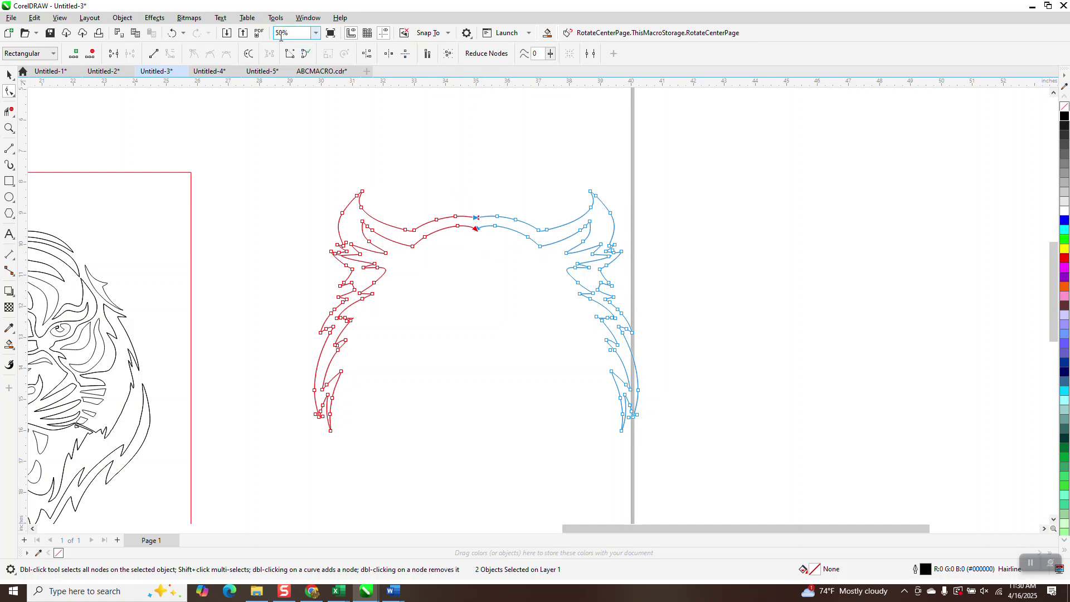
click(310, 19)
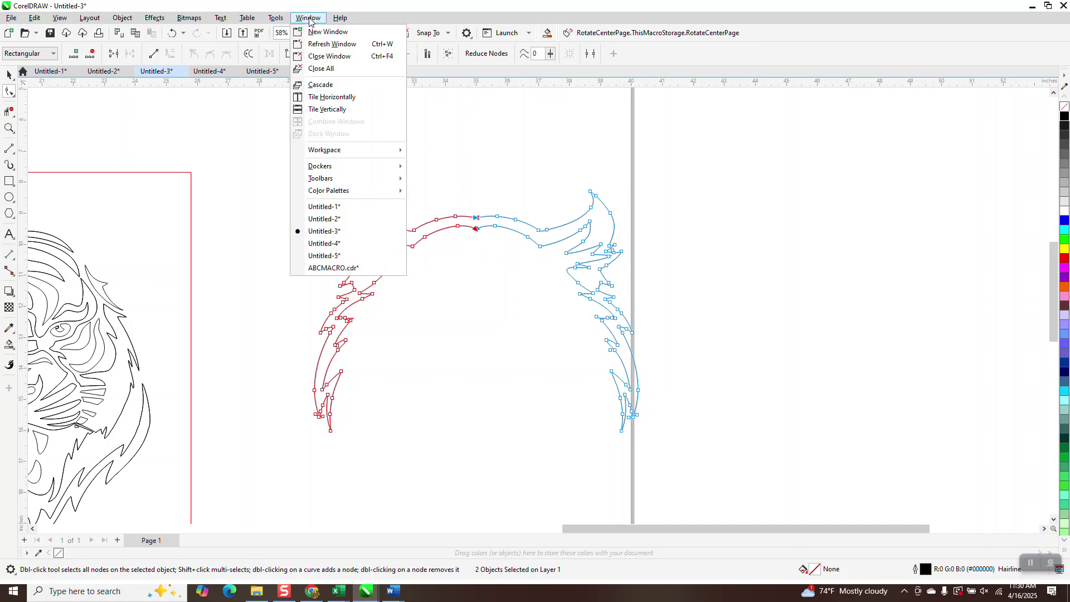
mouse_move(336, 168)
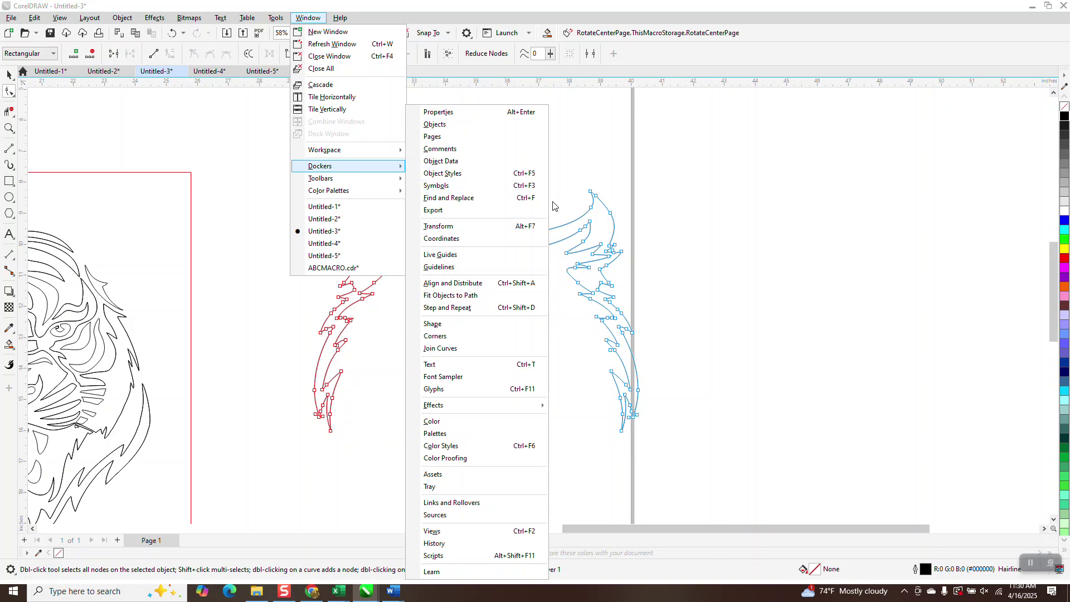
click(436, 336)
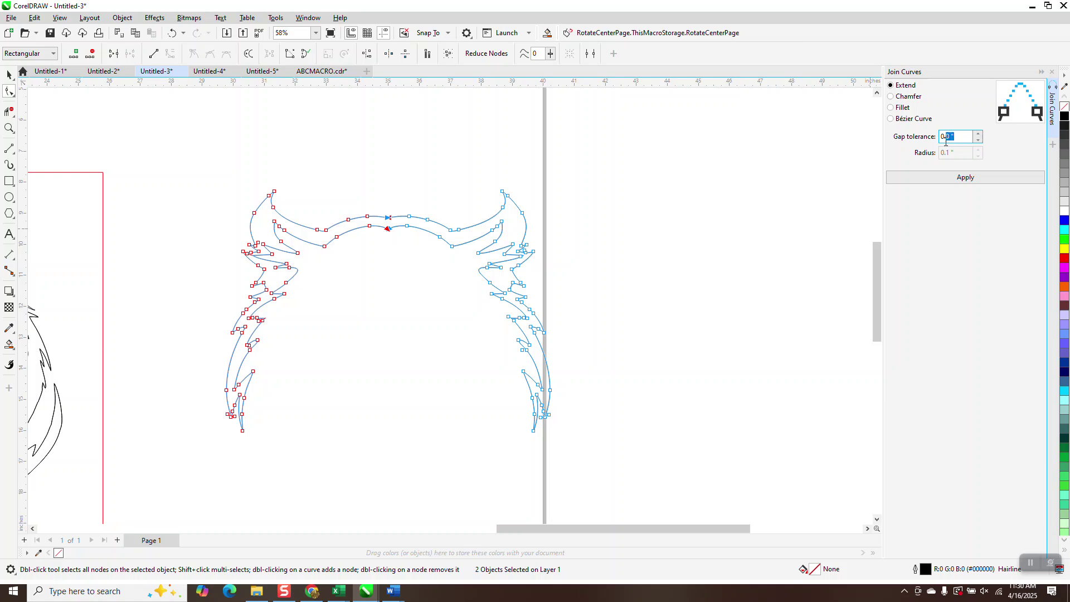
text(.1)
click(964, 178)
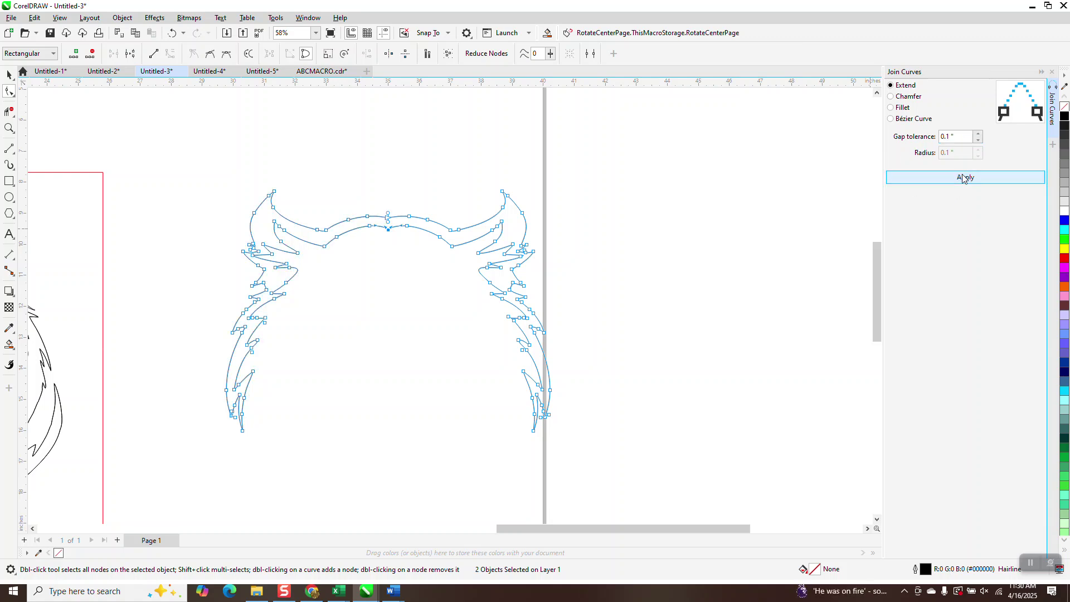
Select the top-centre node, undo an accidental handle pull, and zoom in to check the join
click(347, 207)
click(389, 218)
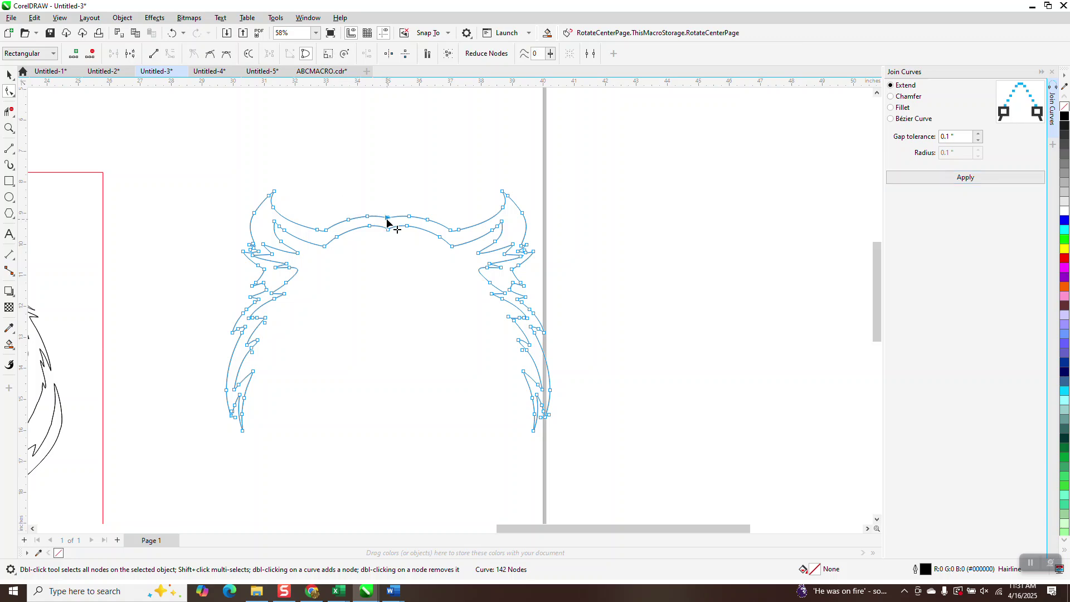
drag(390, 223, 388, 190)
click(8, 127)
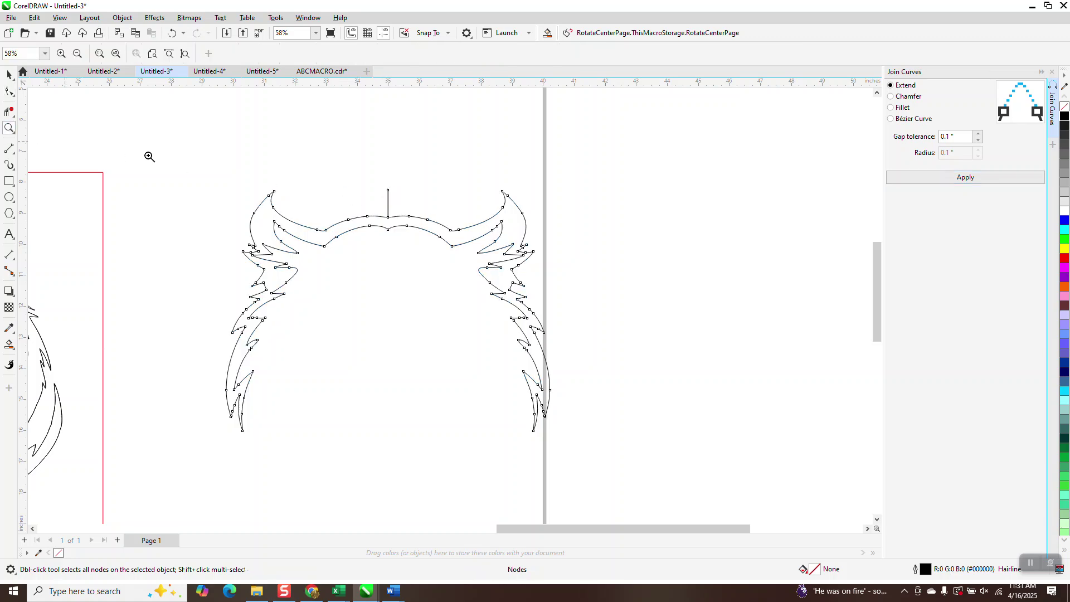
key(ctrl+z)
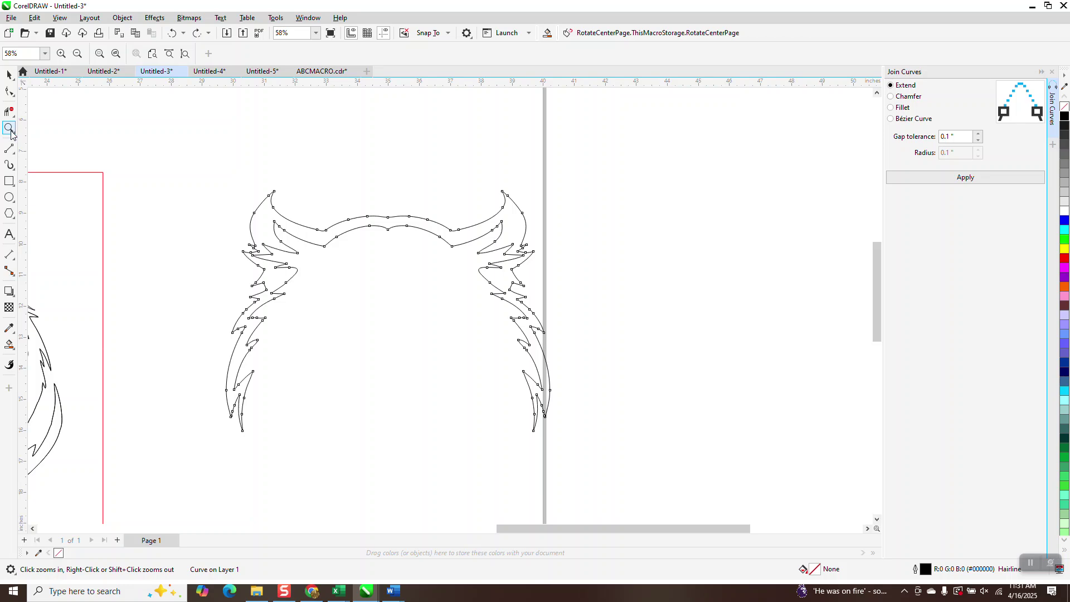
drag(354, 196, 424, 241)
scroll(409, 193, down, 6)
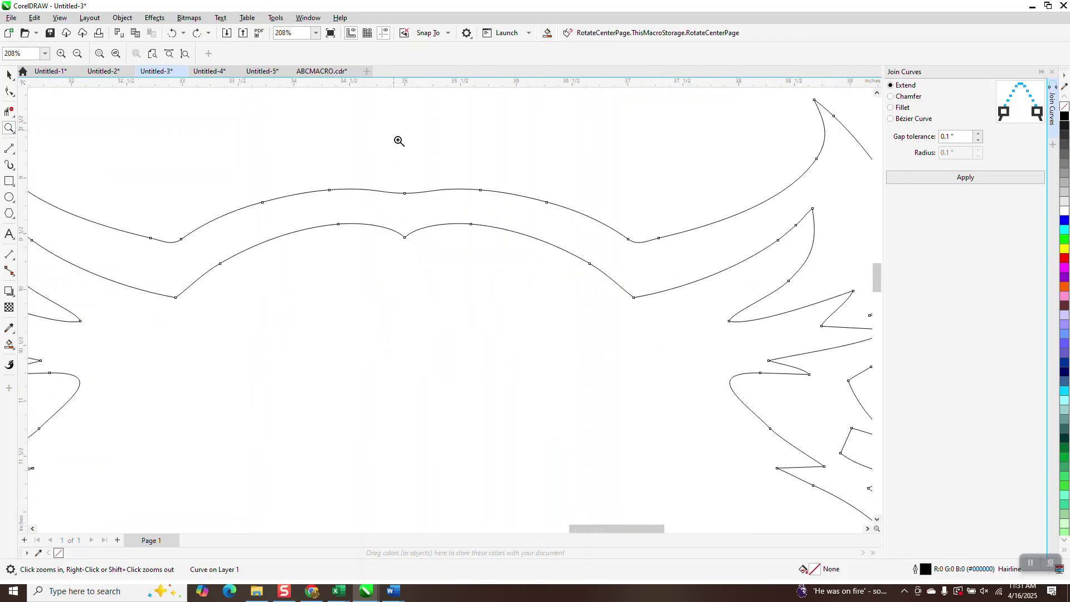
click(9, 75)
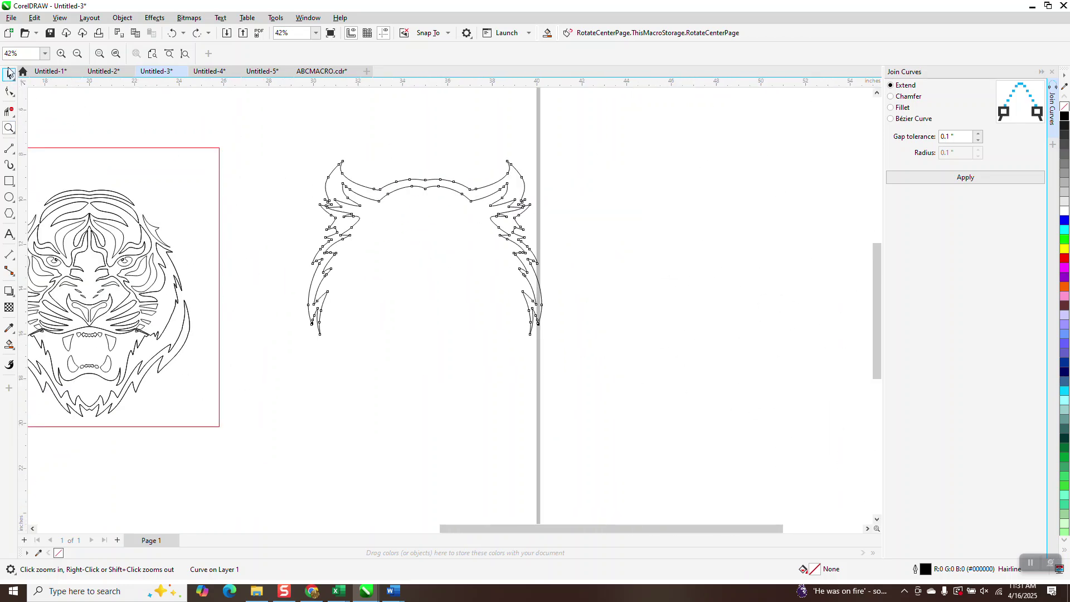
Frame the joined mane with the red rectangle, Smart Fill it black, and move it onto the tiger head
drag(478, 160, 518, 140)
click(9, 344)
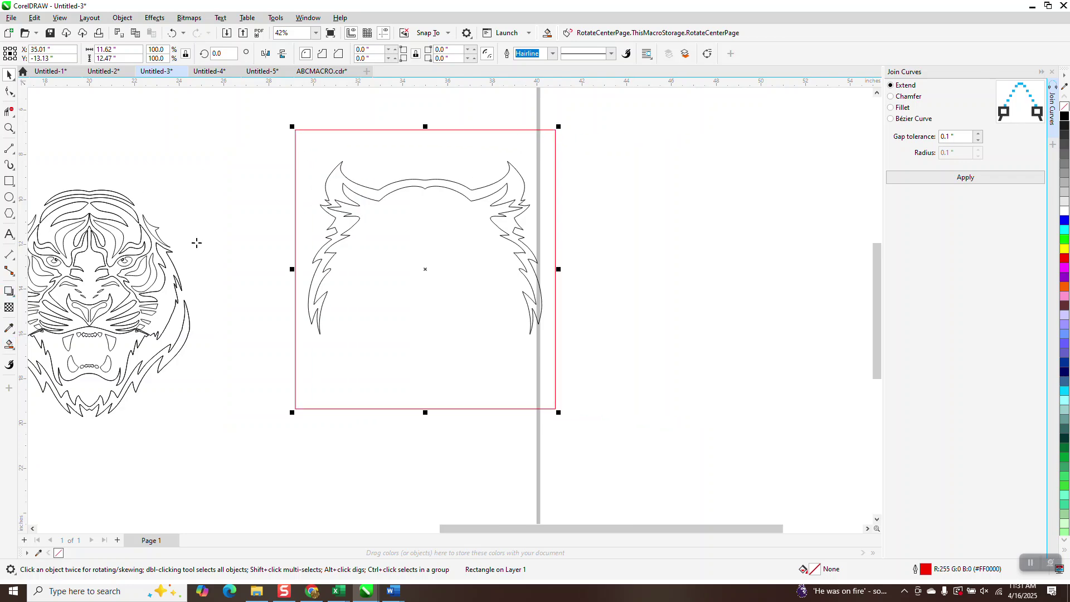
click(379, 194)
scroll(383, 195, down, 3)
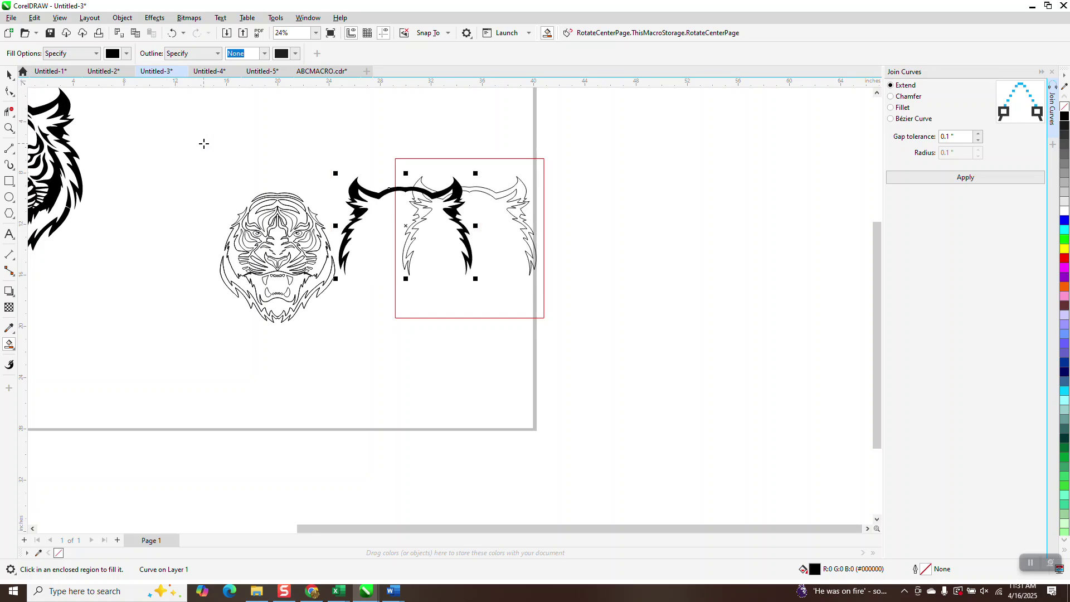
key(c)
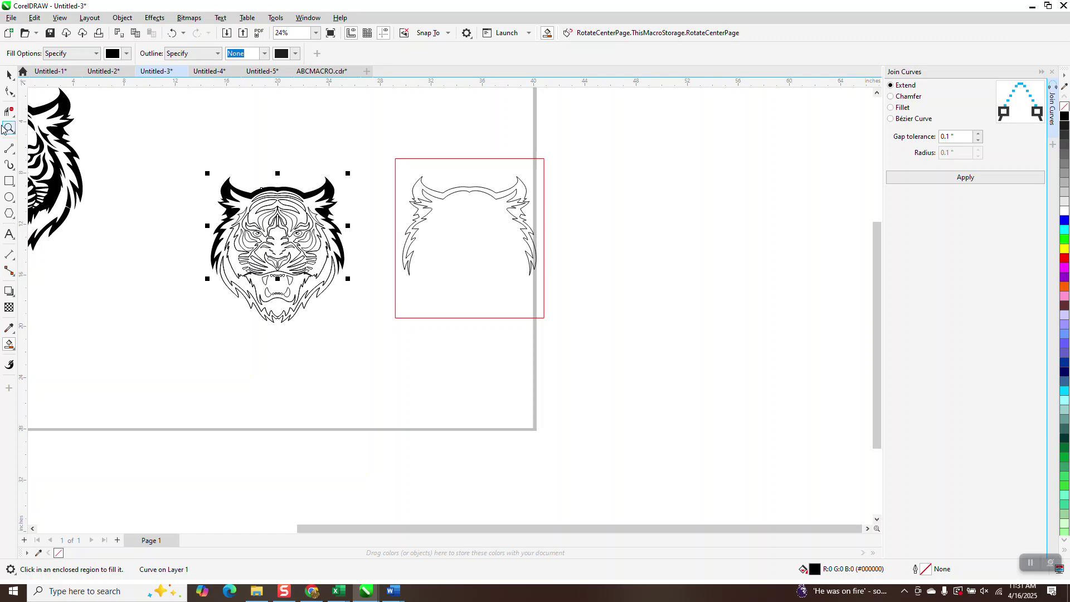
click(9, 129)
drag(198, 162, 437, 358)
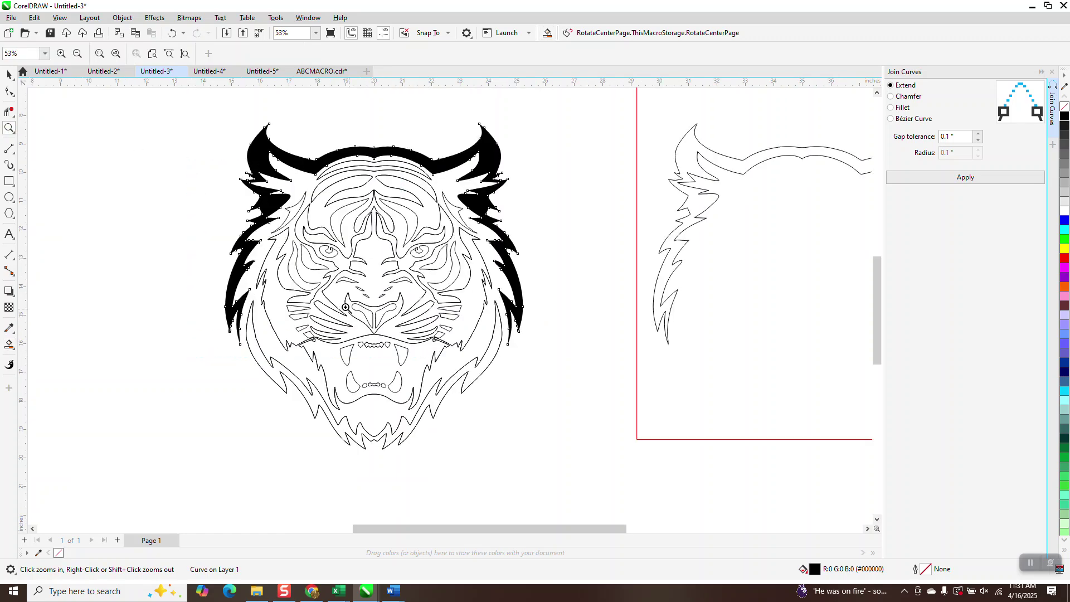
click(9, 75)
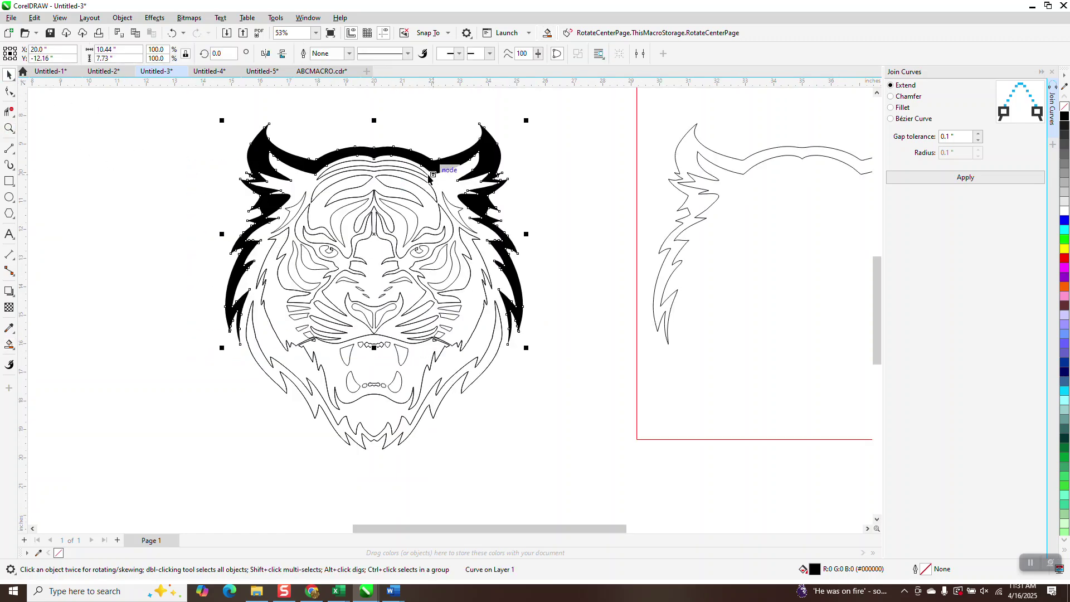
Move the black mane aside, group the 112 tiger line-art curves, then nudge the mane back
drag(284, 177, 427, 178)
key(ctrl+r)
key(ctrl+r)
drag(233, 132, 577, 463)
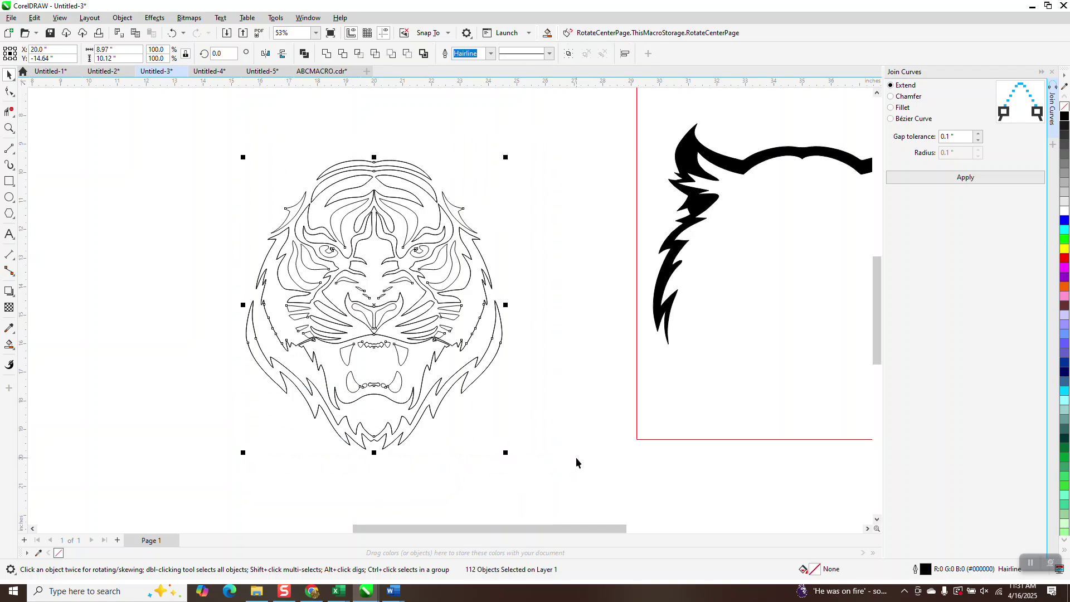
key(ctrl+g)
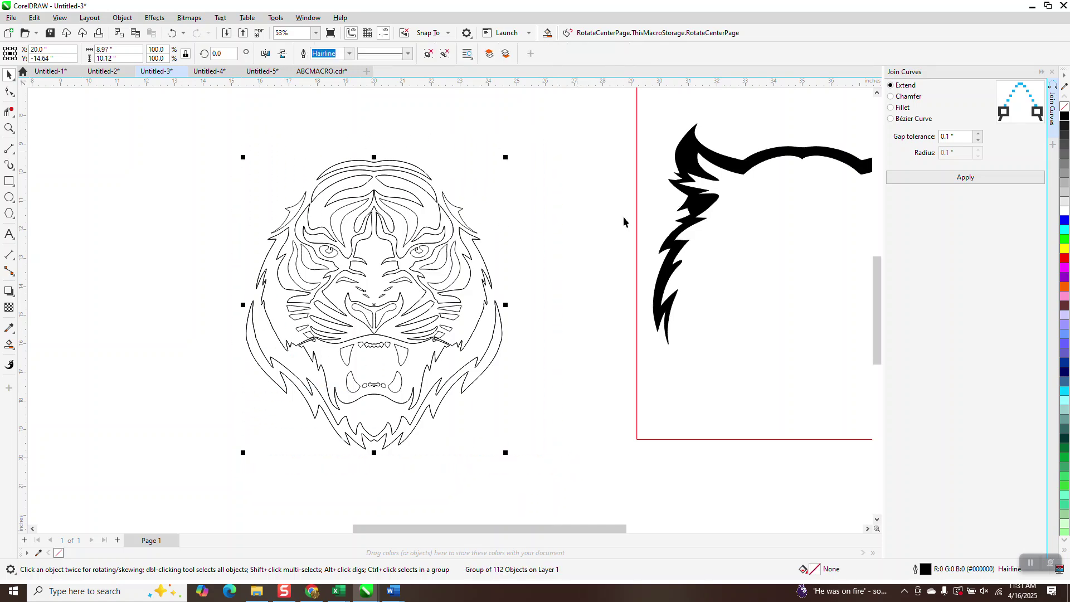
click(700, 214)
key(Left)
key(Left)
key(Left)
key(Left)
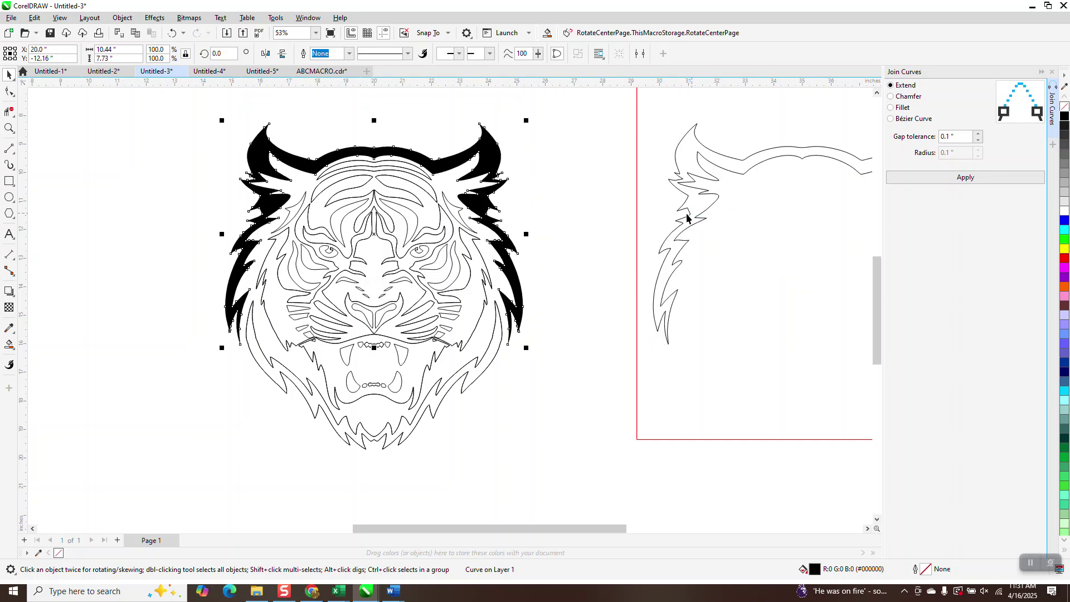
click(9, 128)
Smart Fill black the brow band, arch-and-nose region, and the stripes either side of the nose
drag(248, 149, 603, 283)
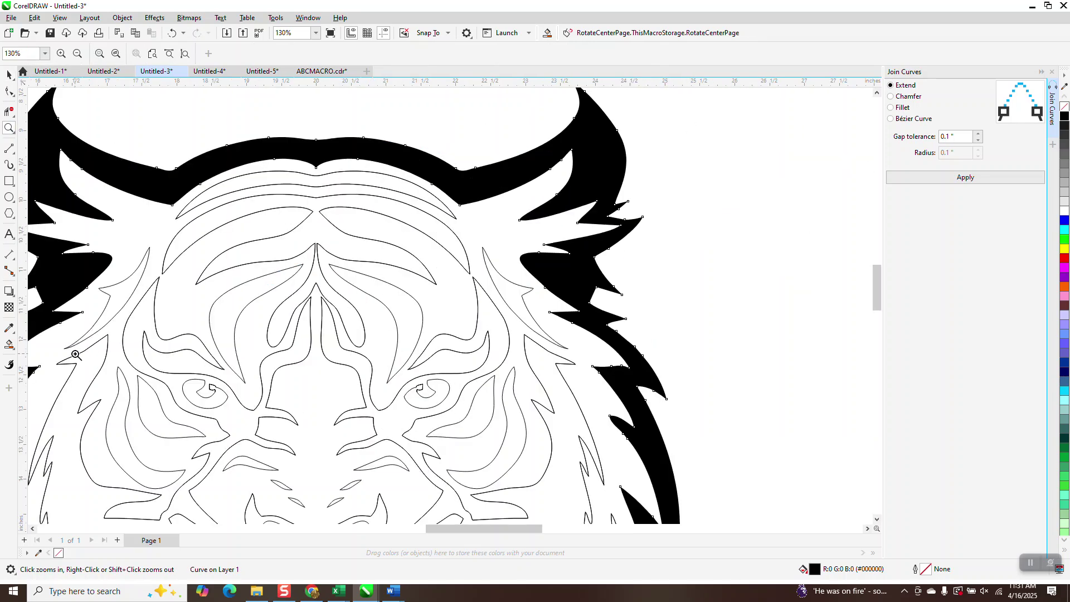
click(9, 344)
click(338, 179)
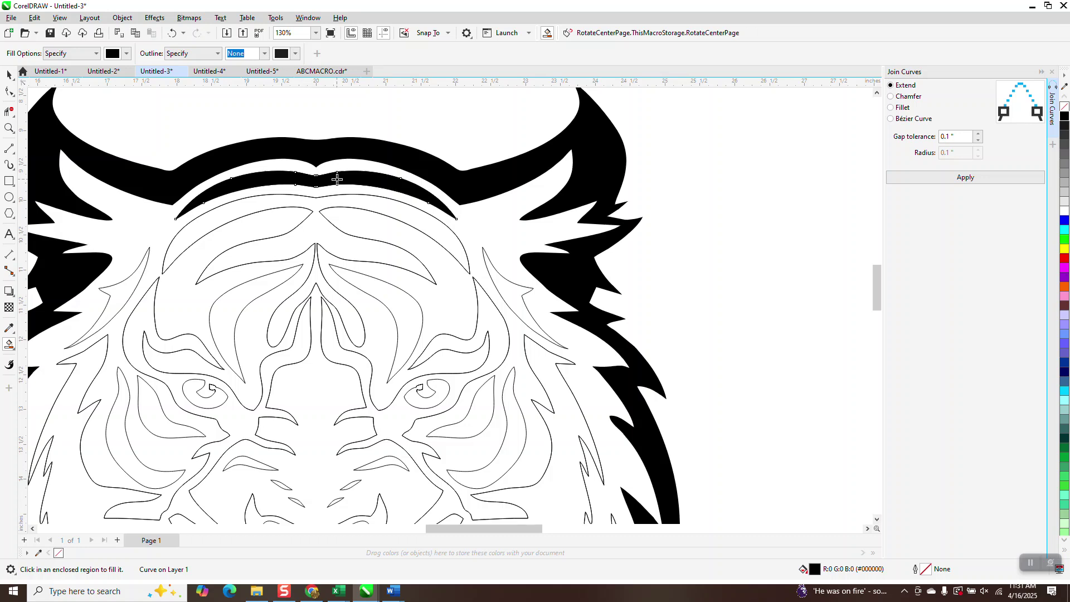
click(327, 208)
click(334, 278)
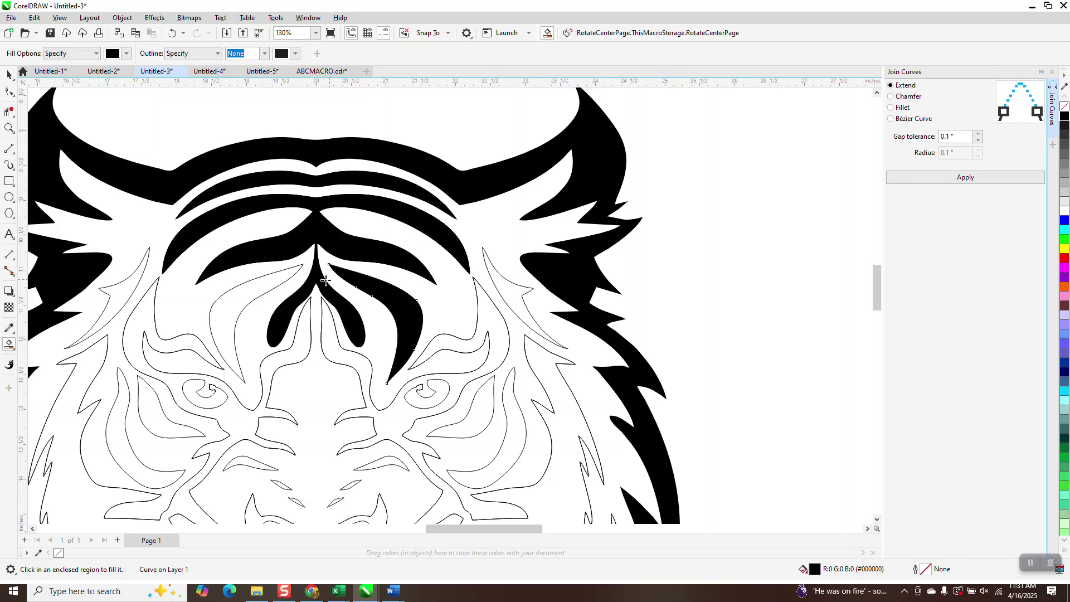
click(279, 277)
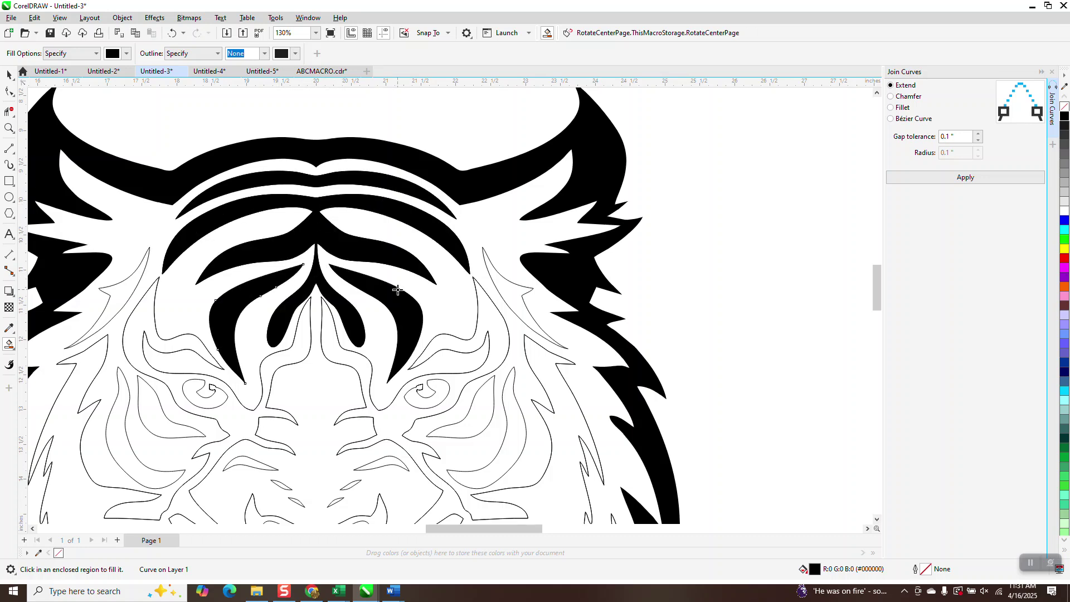
Fill the regions around both eyes and the cheek slivers black, then zoom out to the whole face
click(489, 308)
click(268, 361)
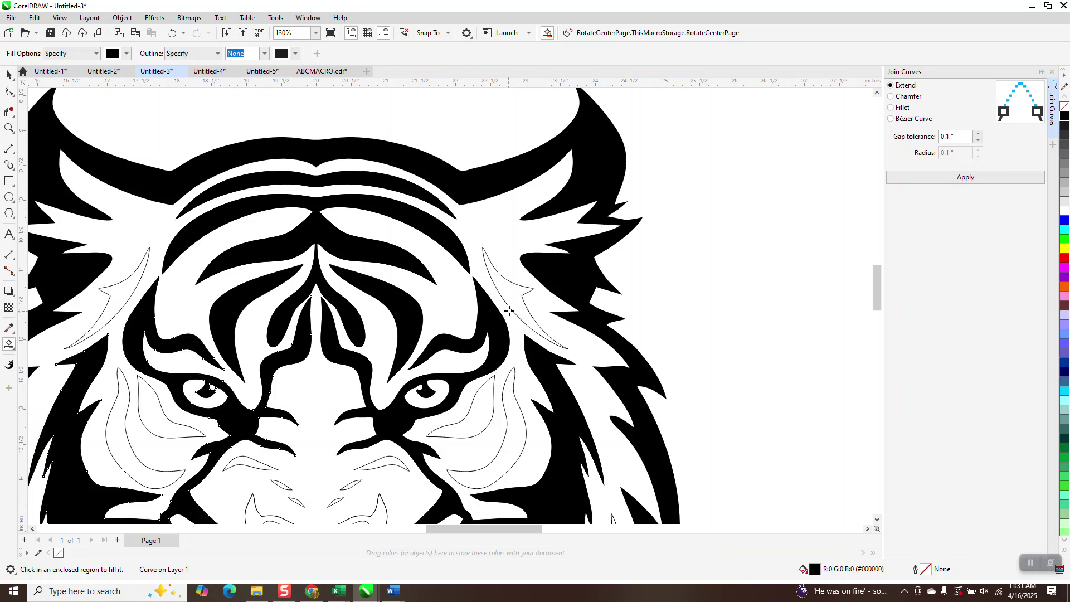
click(516, 303)
click(127, 291)
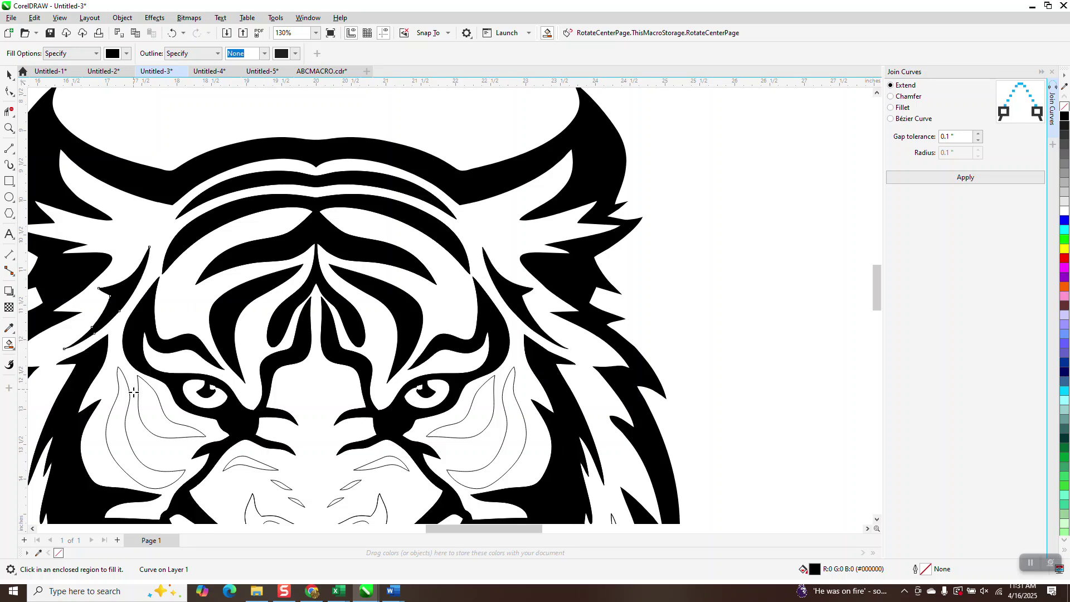
click(146, 411)
click(127, 446)
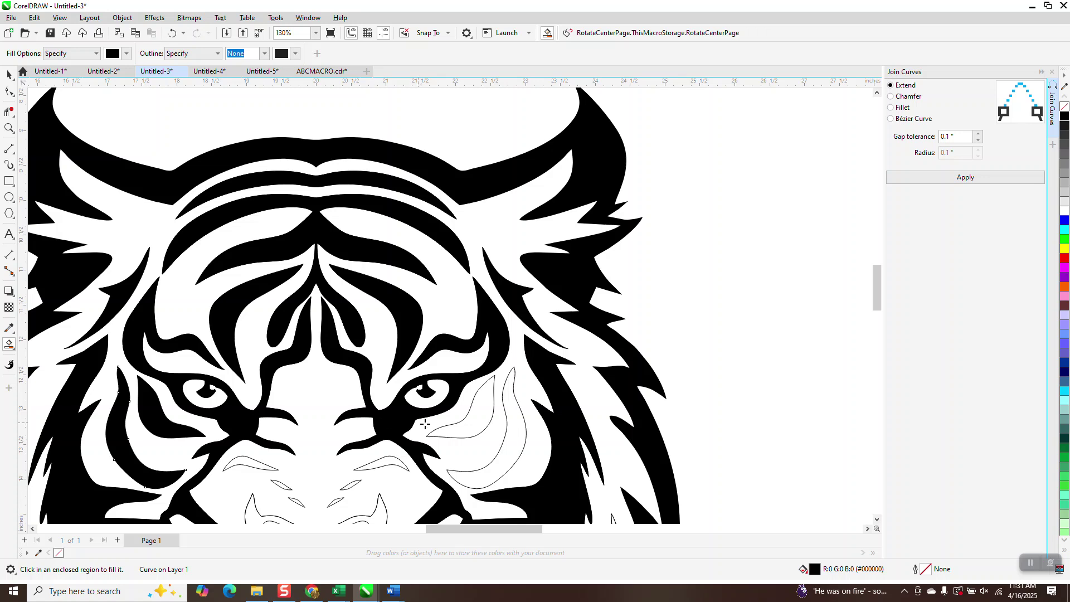
click(473, 418)
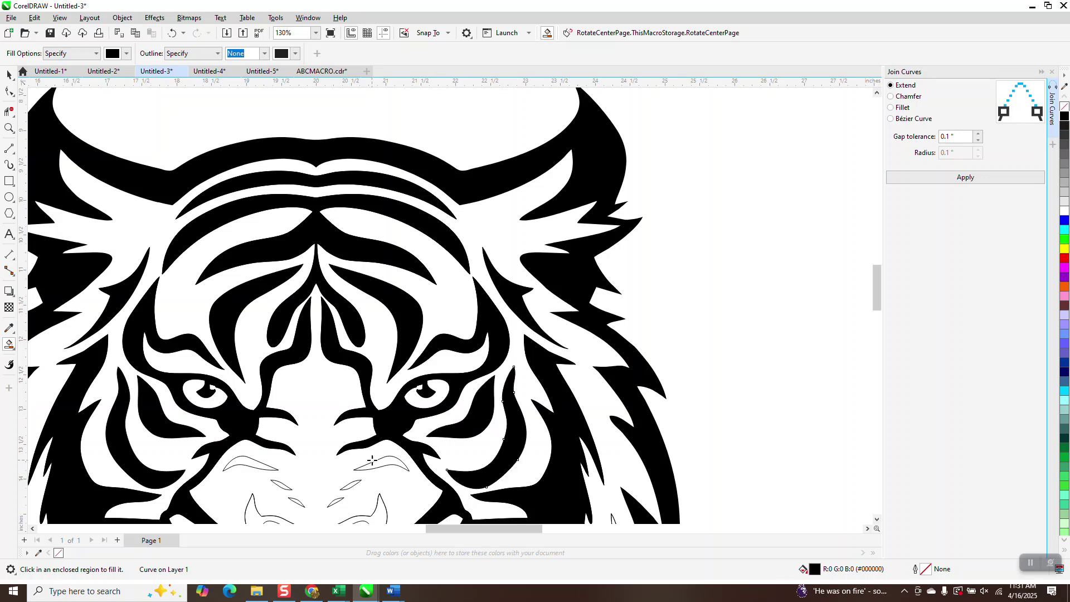
click(9, 128)
right_click(276, 434)
Fill both eyebrows and both eye shapes solid black with Smart Fill
click(251, 490)
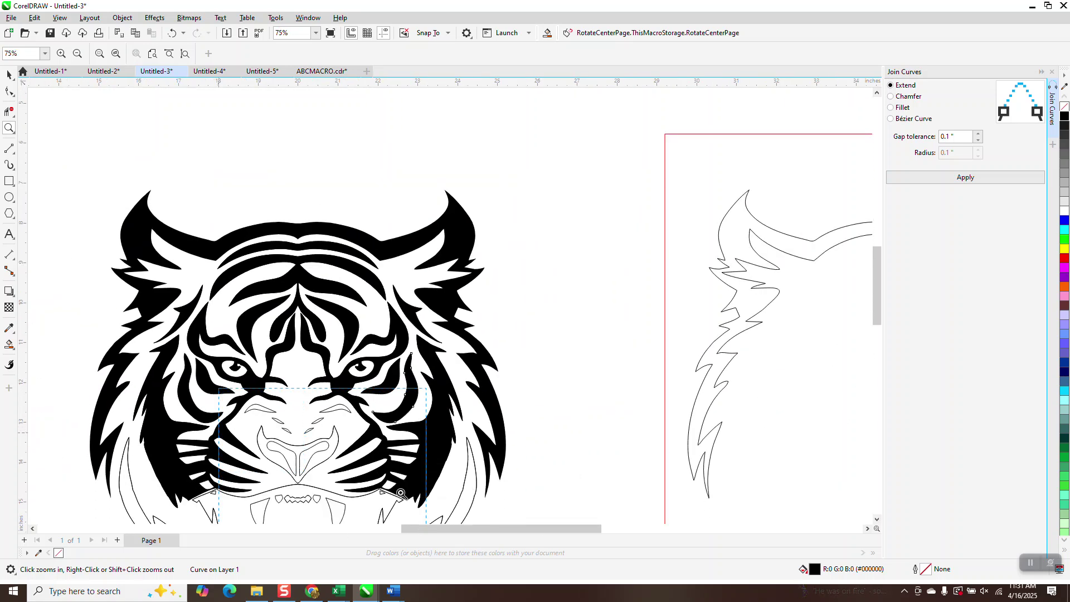
click(8, 348)
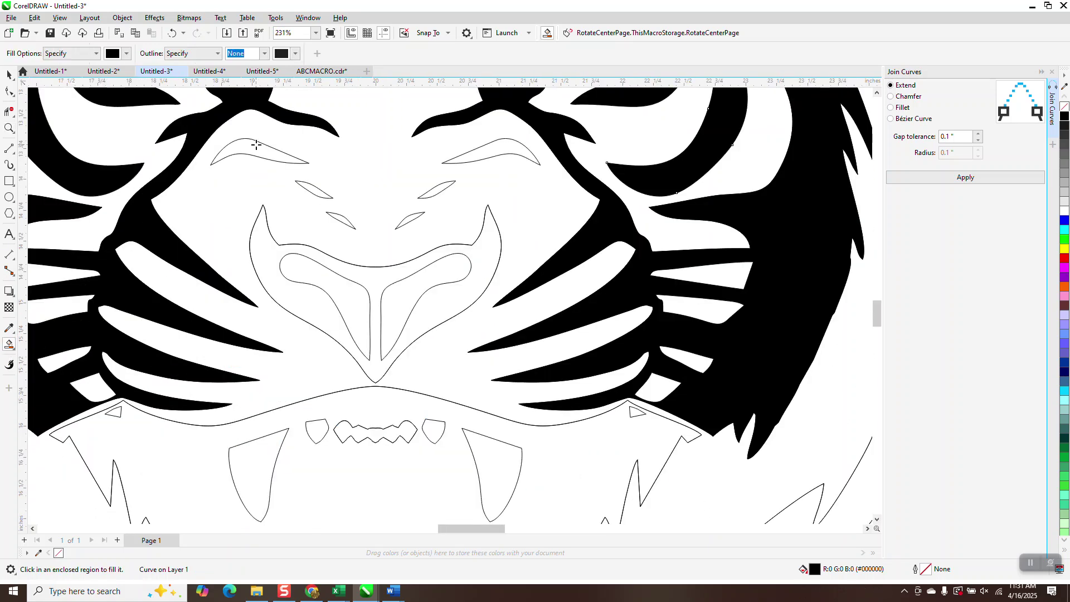
click(258, 146)
click(513, 149)
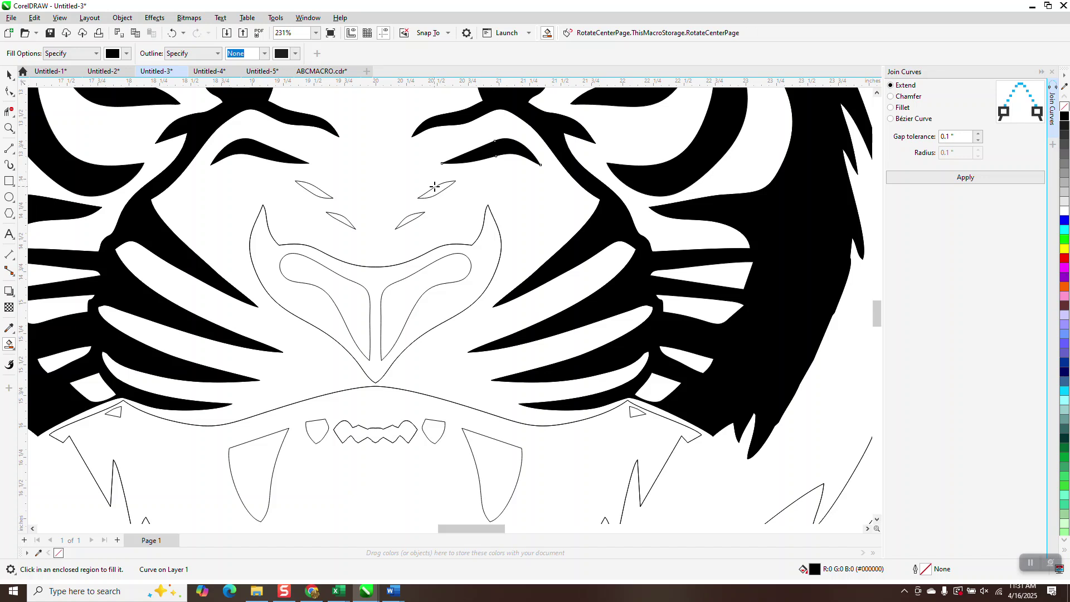
click(435, 188)
click(318, 190)
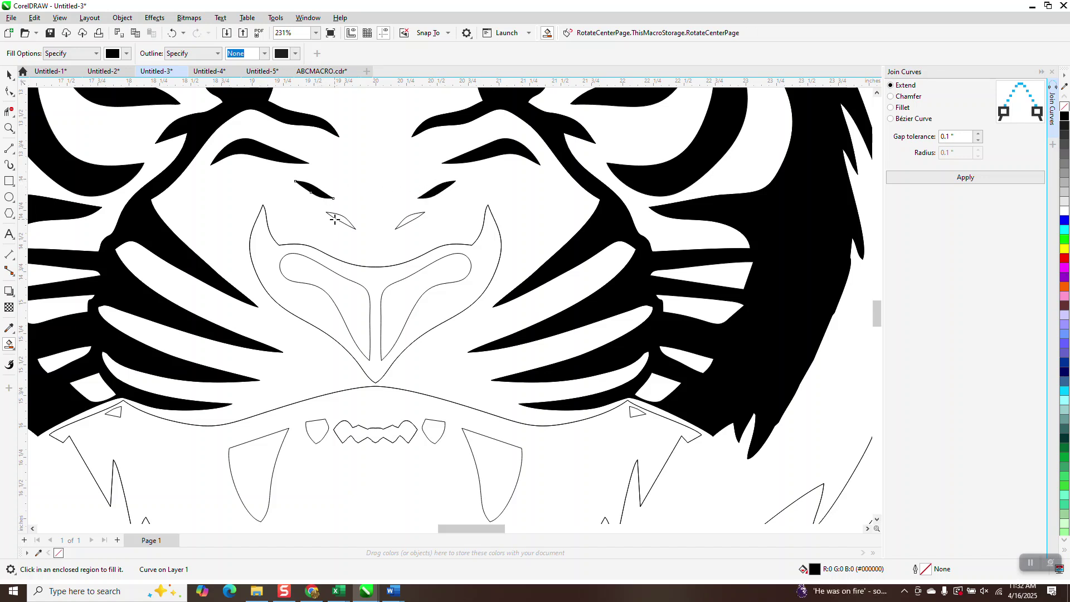
Fill the nostrils, nose and muzzle band, upper fangs and teeth black
click(340, 220)
click(405, 223)
click(481, 247)
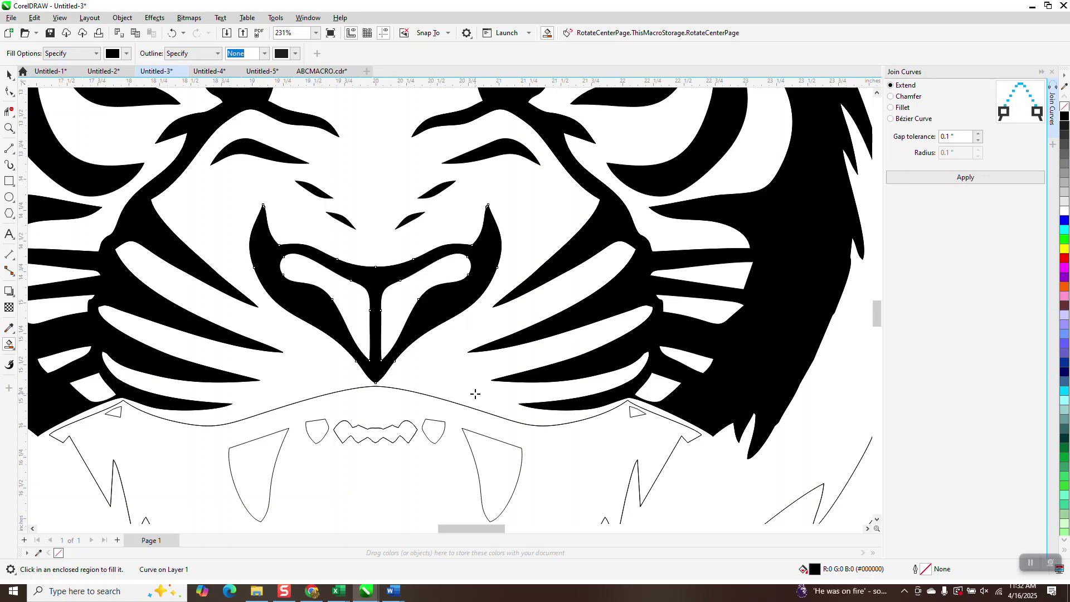
click(478, 458)
click(442, 433)
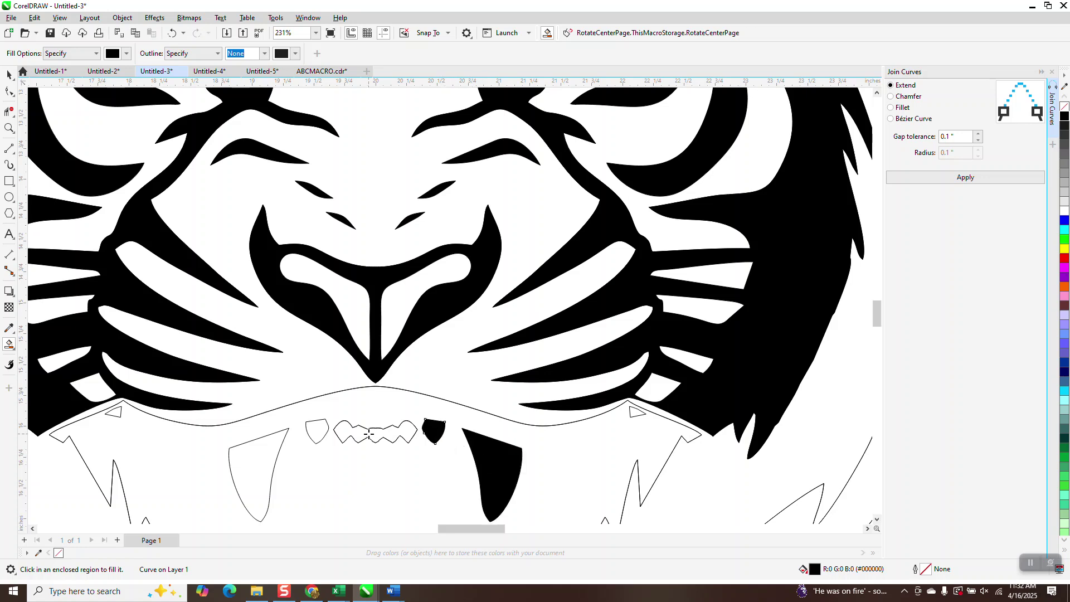
click(374, 433)
click(317, 430)
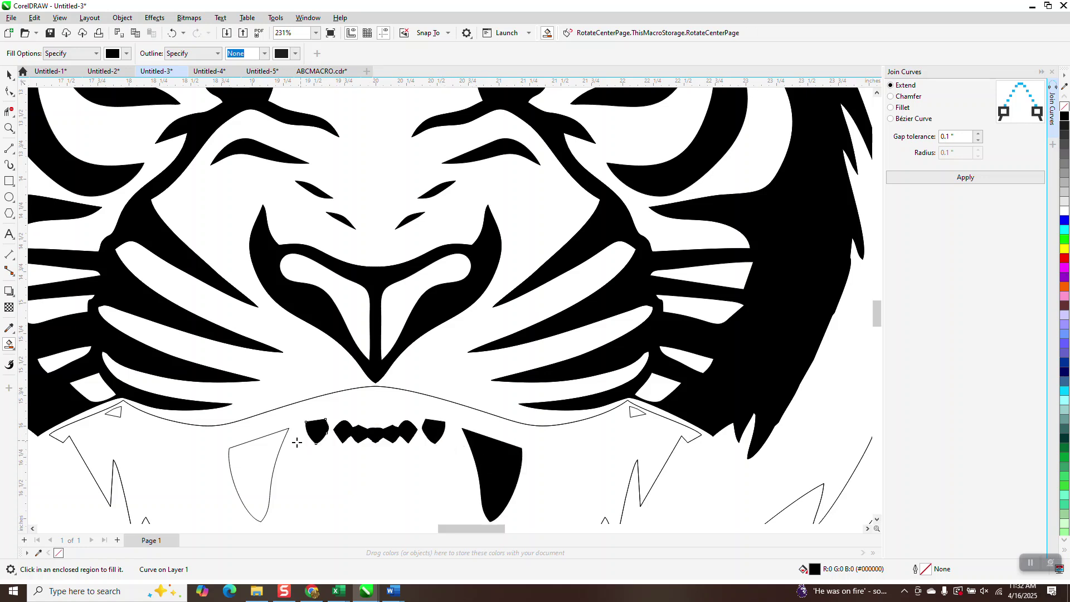
click(251, 464)
Fill the lower-right fang region and outer mane strips black, then zoom into the mouth
scroll(396, 430, down, 3)
scroll(399, 428, down, 2)
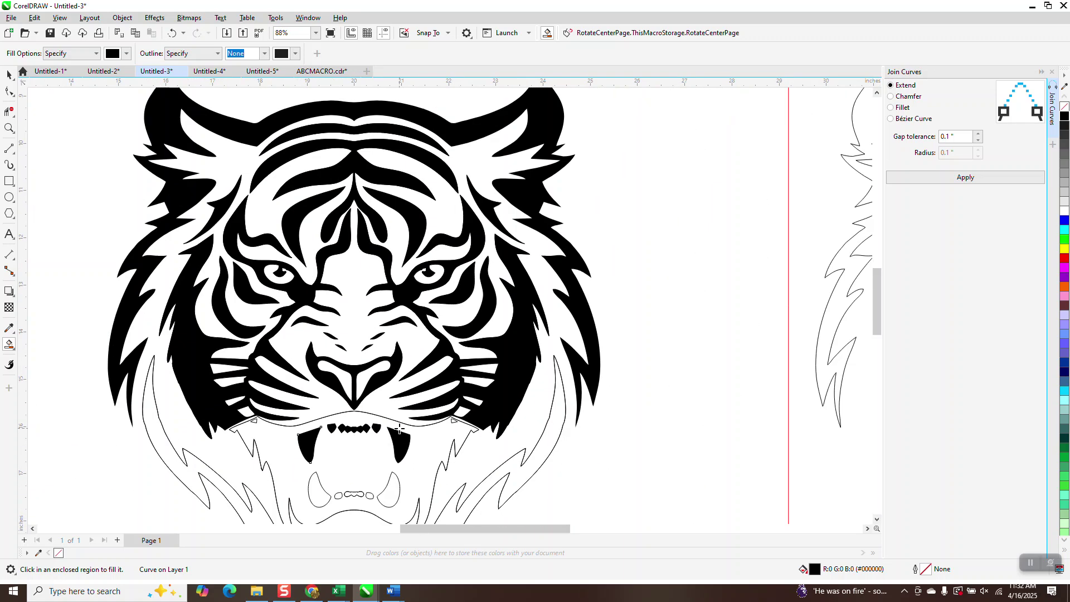
click(389, 497)
click(195, 471)
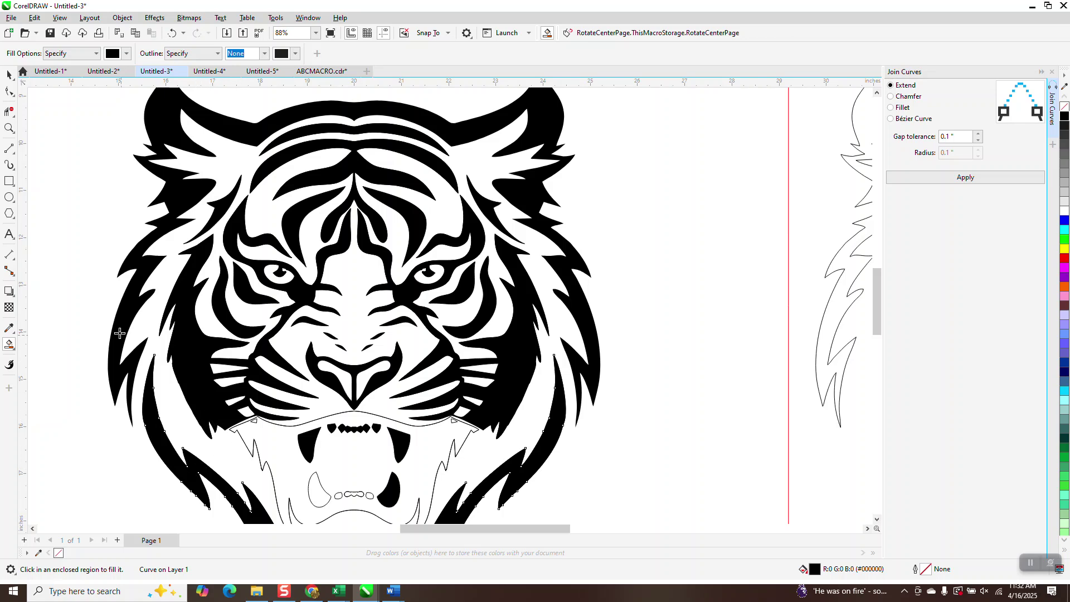
click(8, 127)
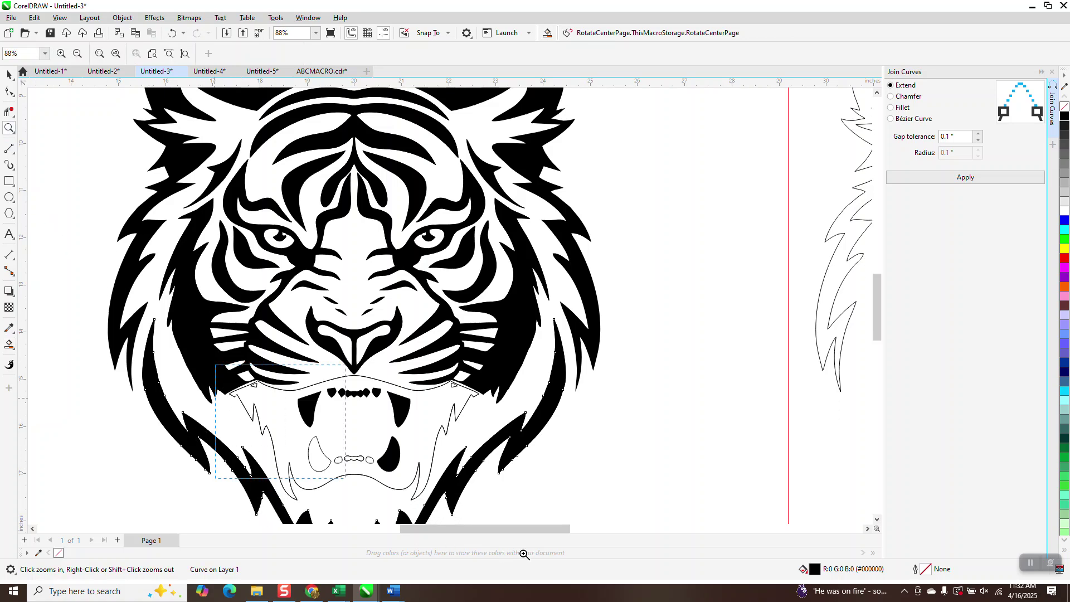
click(448, 456)
Undo the last six fills: jaw, lower and upper fangs, and upper teeth
scroll(462, 306, down, 1)
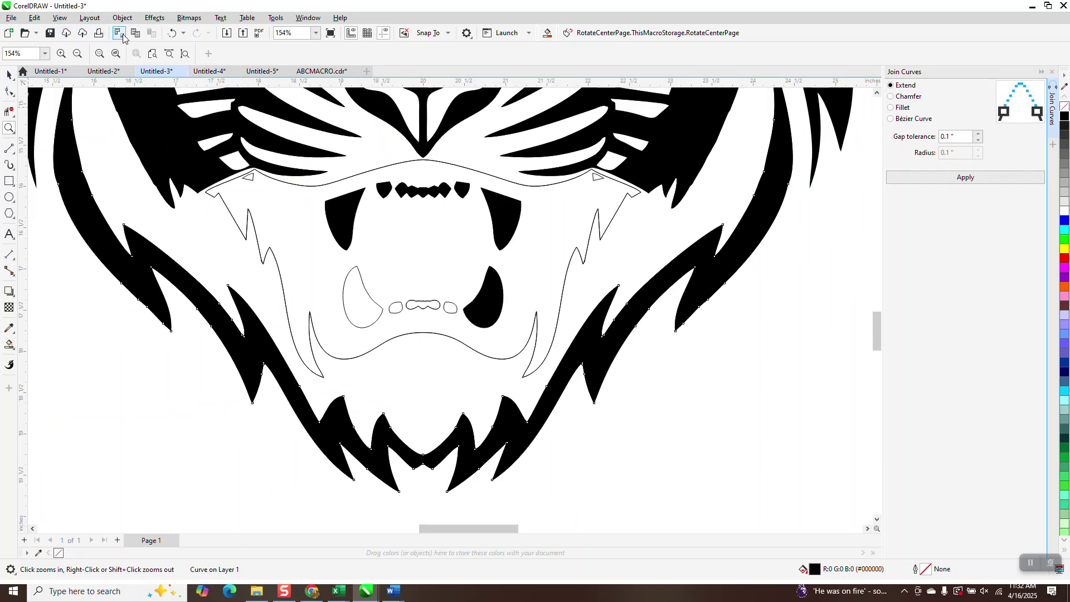
click(171, 32)
click(171, 33)
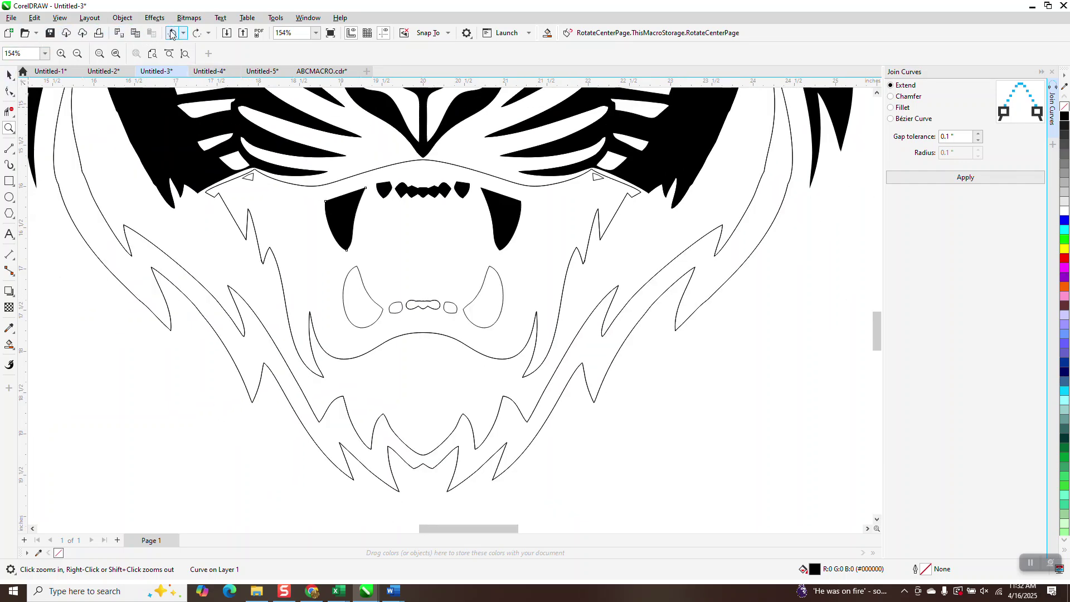
click(171, 32)
click(172, 33)
click(171, 33)
click(171, 33)
click(171, 33)
click(171, 33)
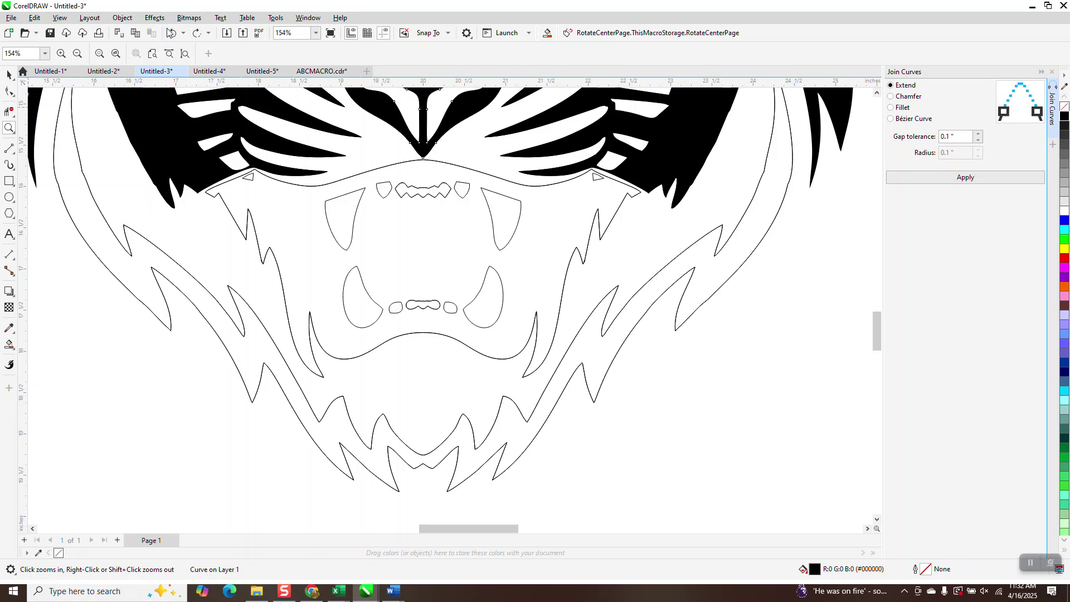
Smart-fill the mouth interior and outer fur band black, leaving the teeth white
click(9, 344)
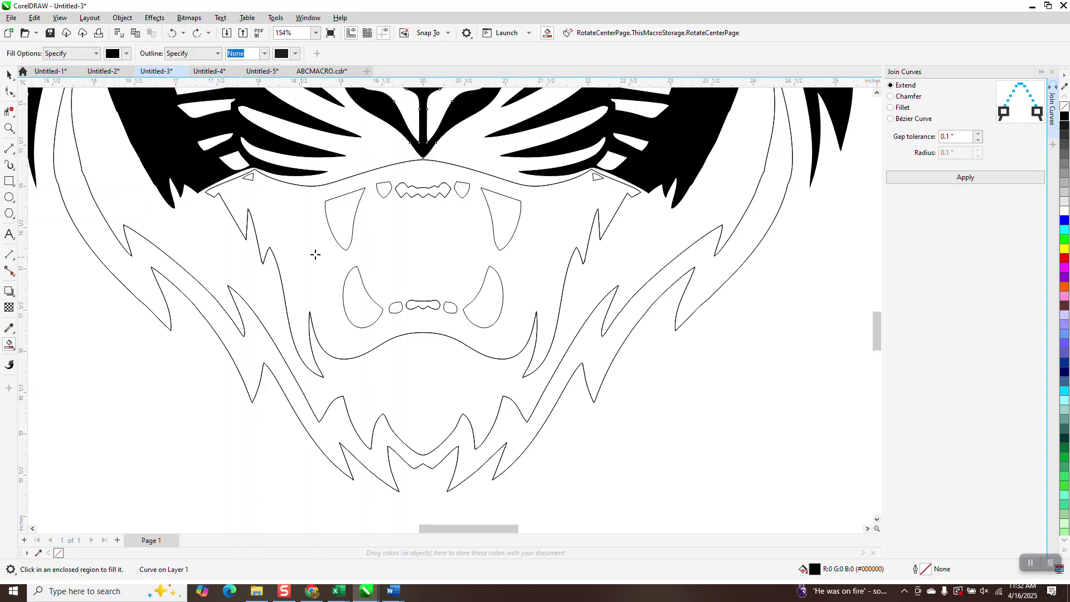
click(404, 229)
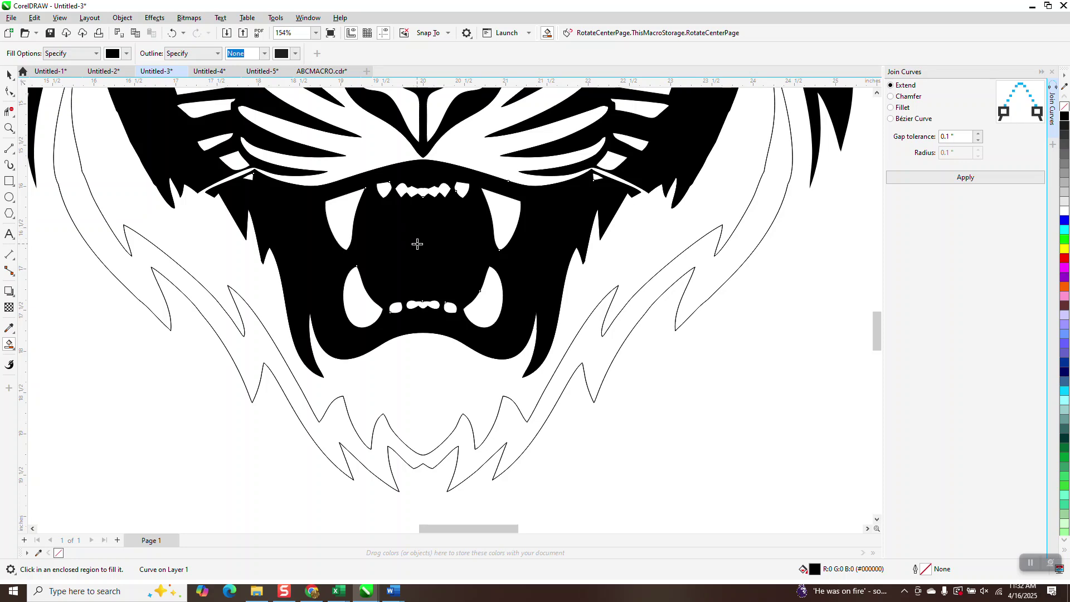
click(689, 267)
scroll(462, 515, down, 2)
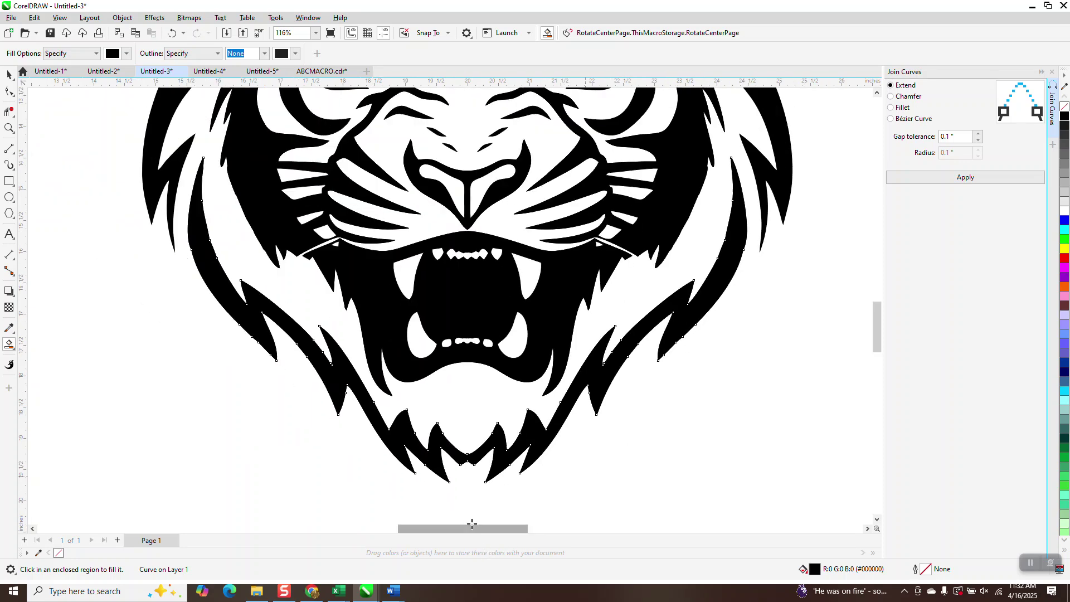
scroll(438, 490, down, 1)
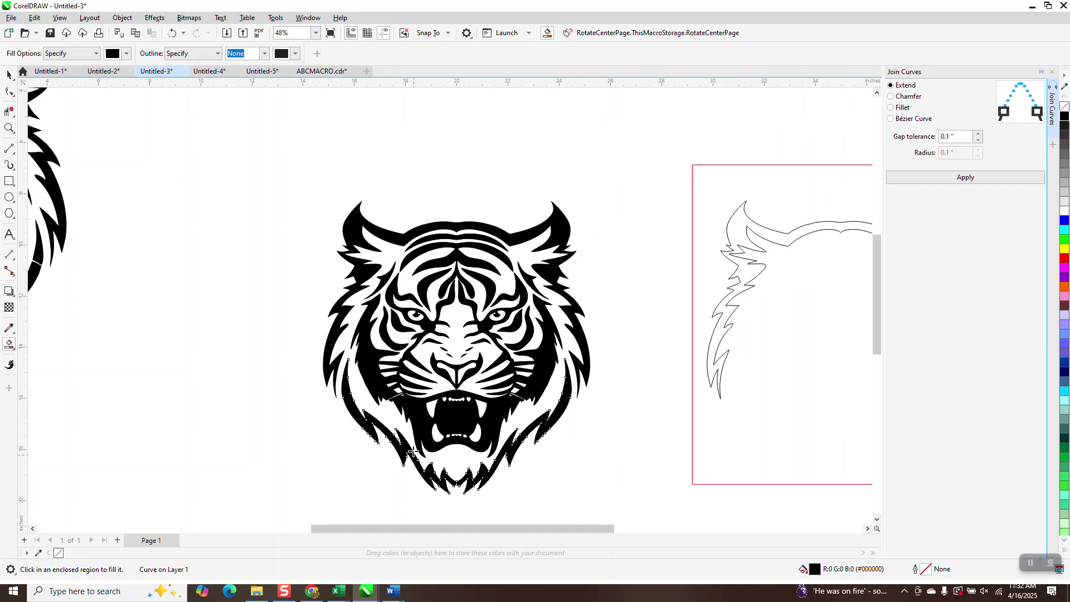
Shift the original line-art tiger group off to the left
click(9, 74)
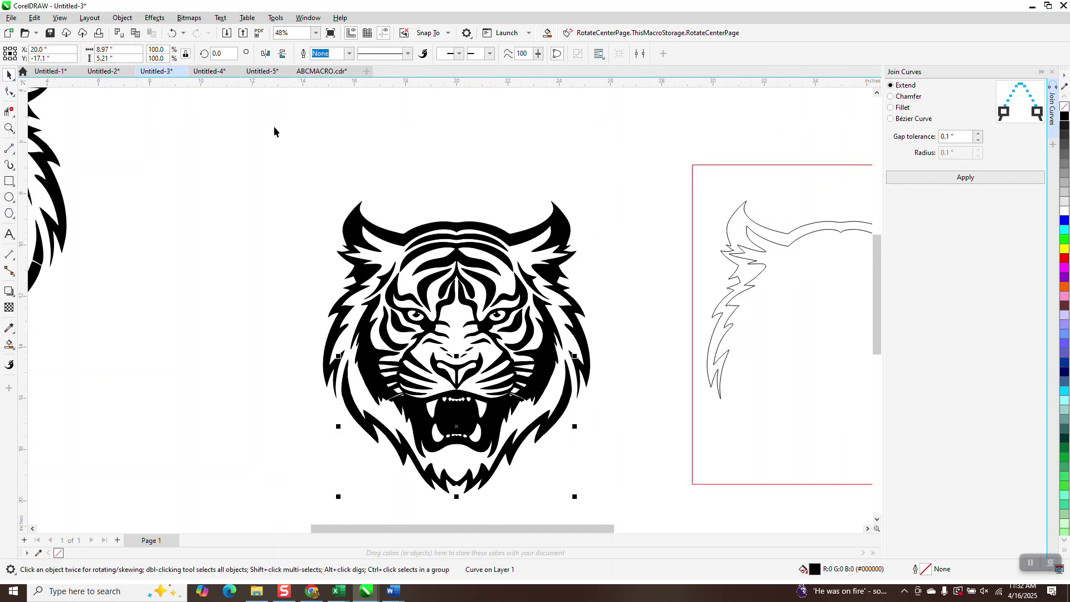
scroll(478, 155, down, 1)
drag(413, 371, 510, 371)
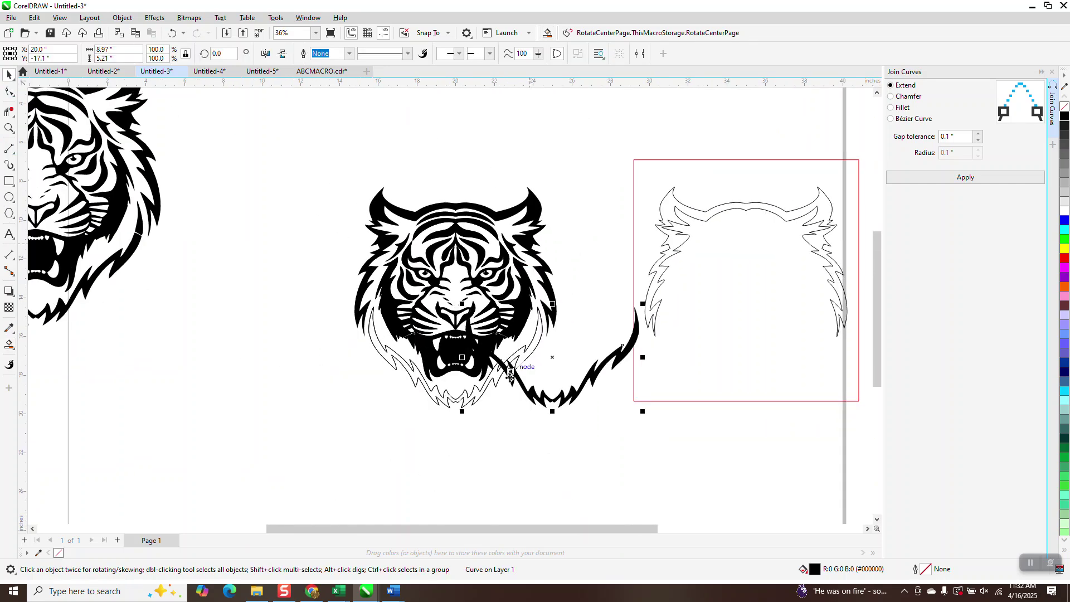
click(475, 404)
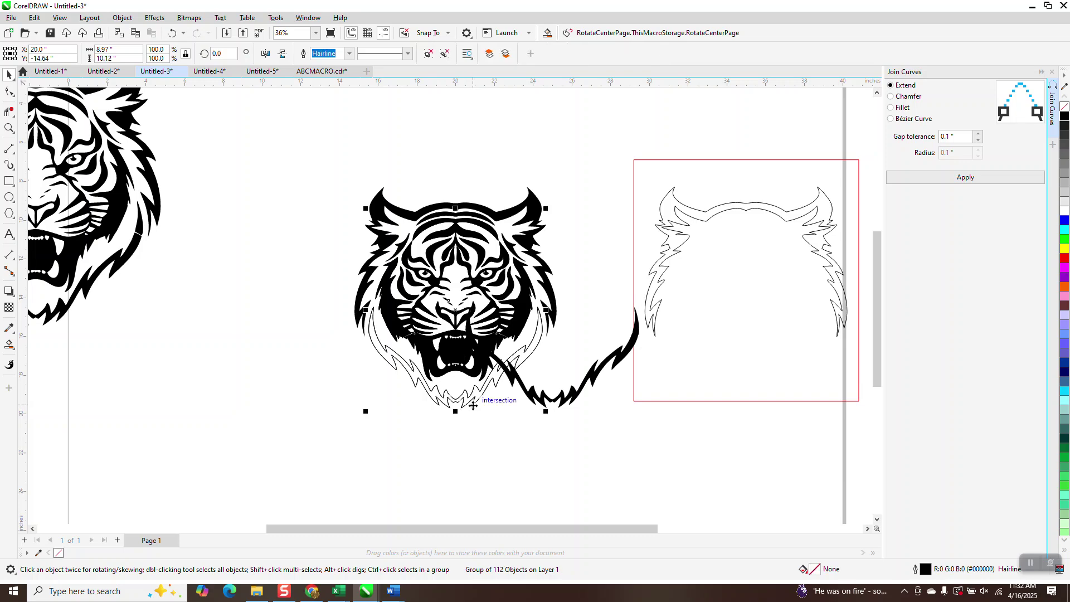
key(Left)
key(Left)
key(Left)
Return the fur band under the head and remove the black fill from all 22 shapes
click(534, 395)
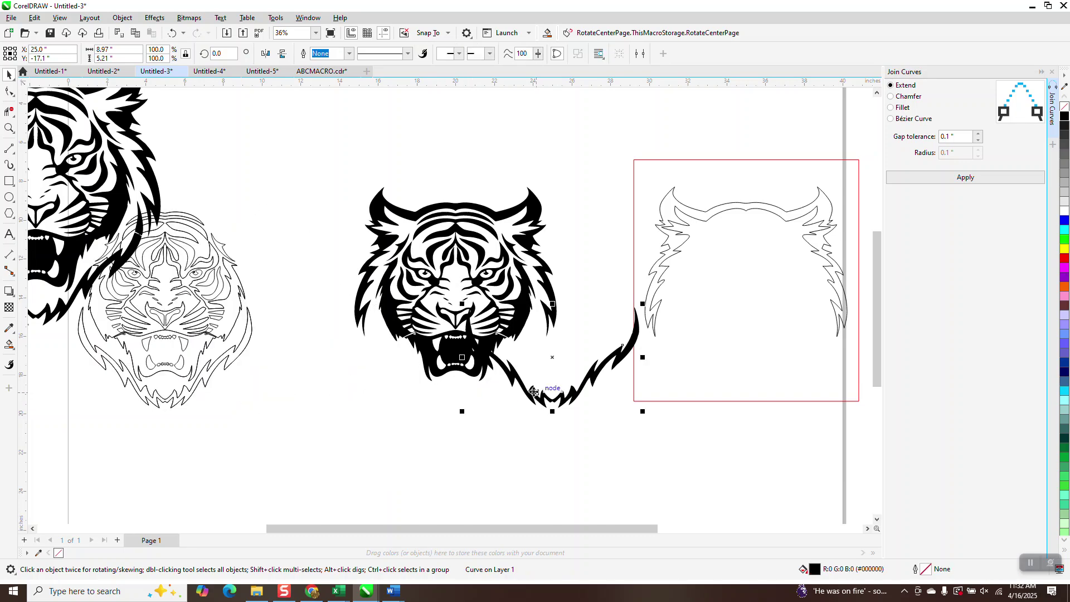
key(Left)
drag(346, 179, 590, 444)
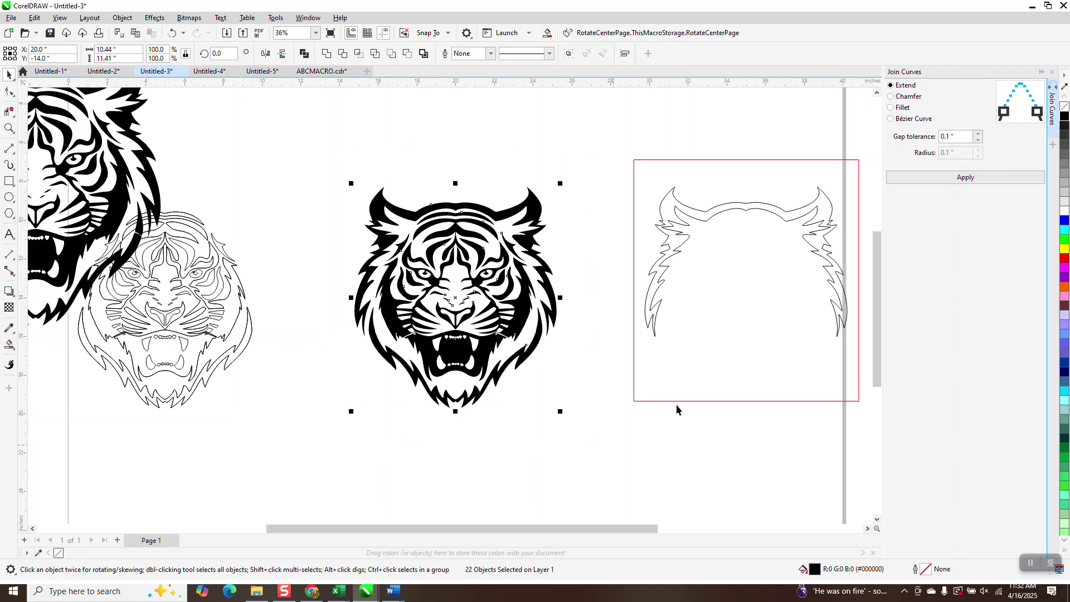
click(1064, 106)
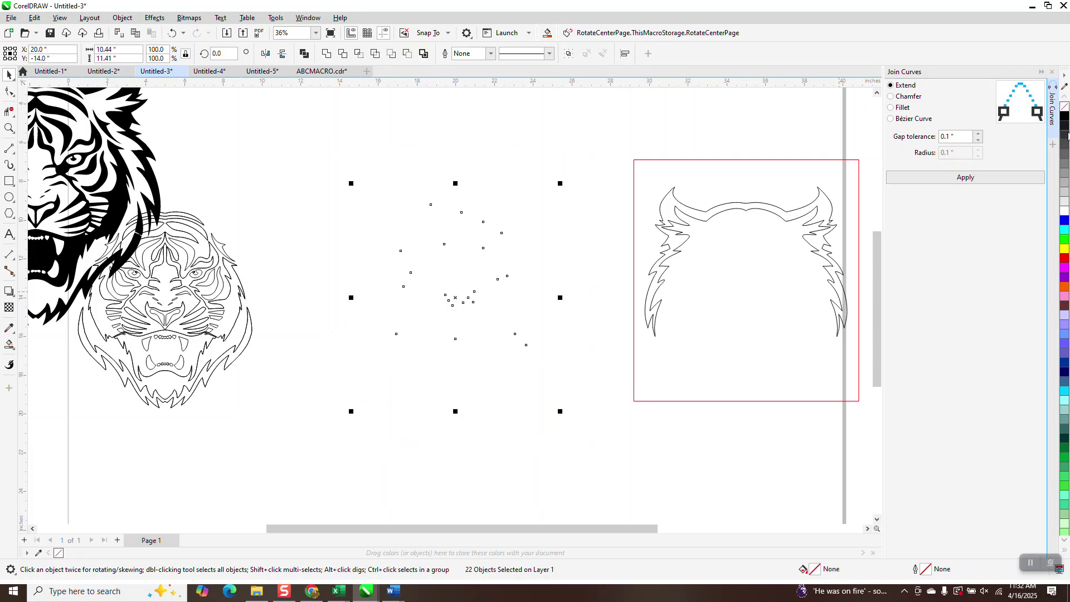
Outline the 22 unfilled shapes in red hairline and zoom in on the red tiger head
right_click(1065, 259)
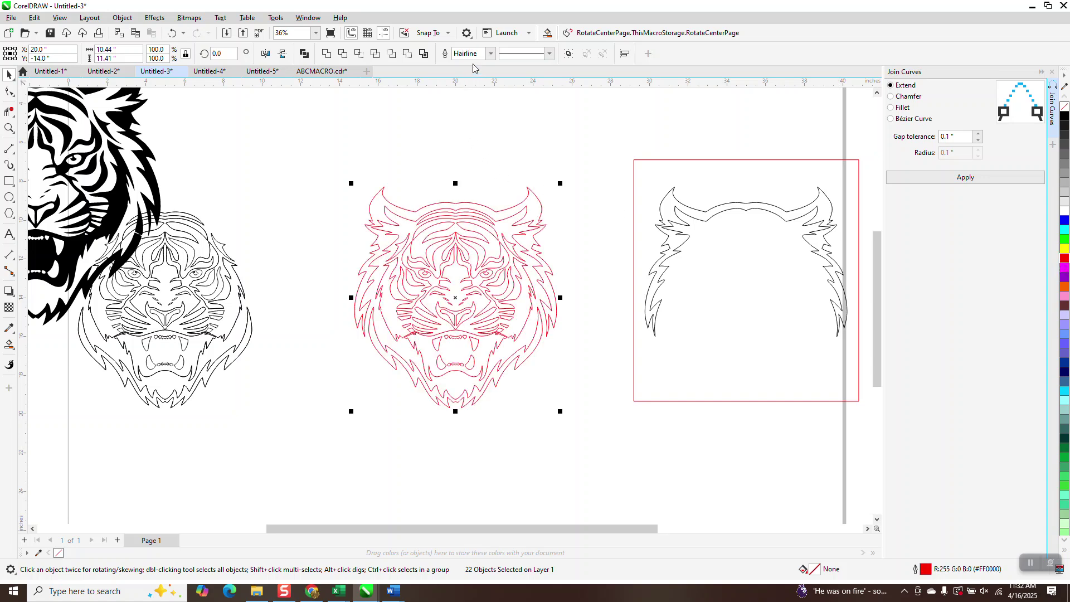
click(9, 127)
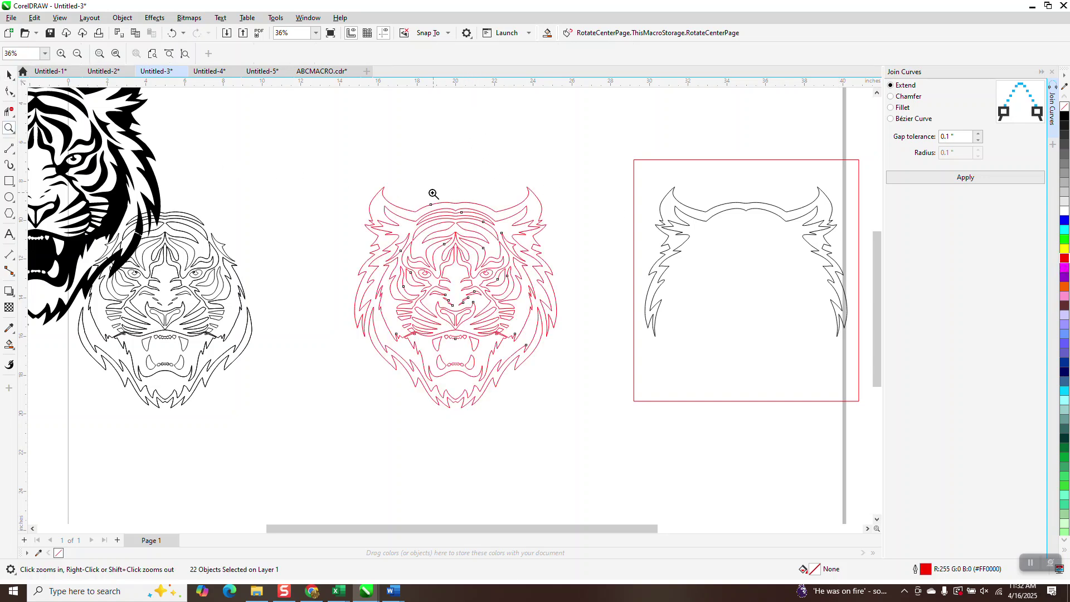
drag(390, 231, 607, 430)
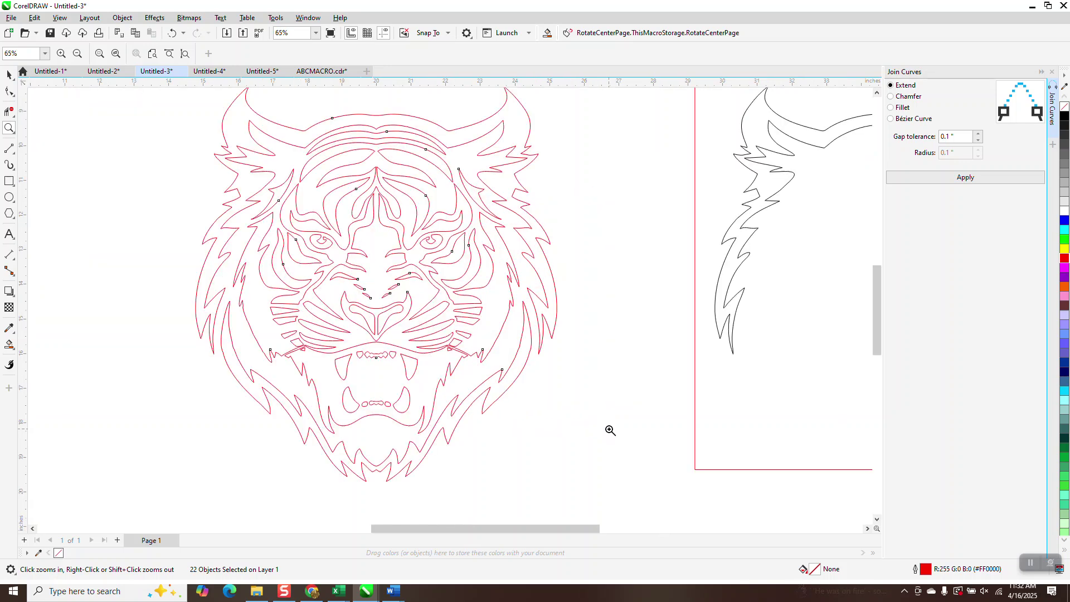